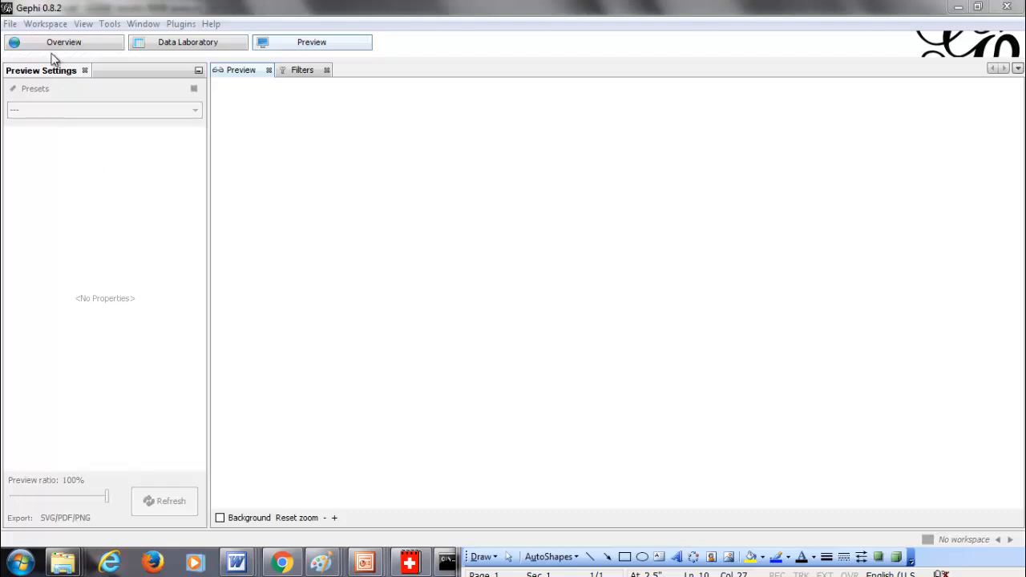
Open the karateNet.csv file from the csv-files folder
{"action": "left_click", "coordinate": [11, 25]}
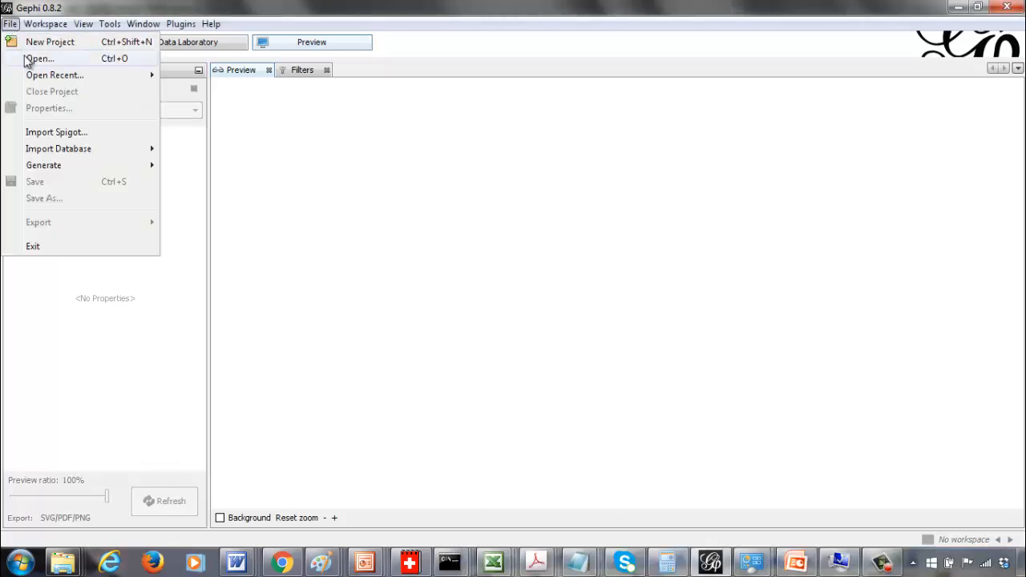
{"action": "left_click", "coordinate": [27, 59]}
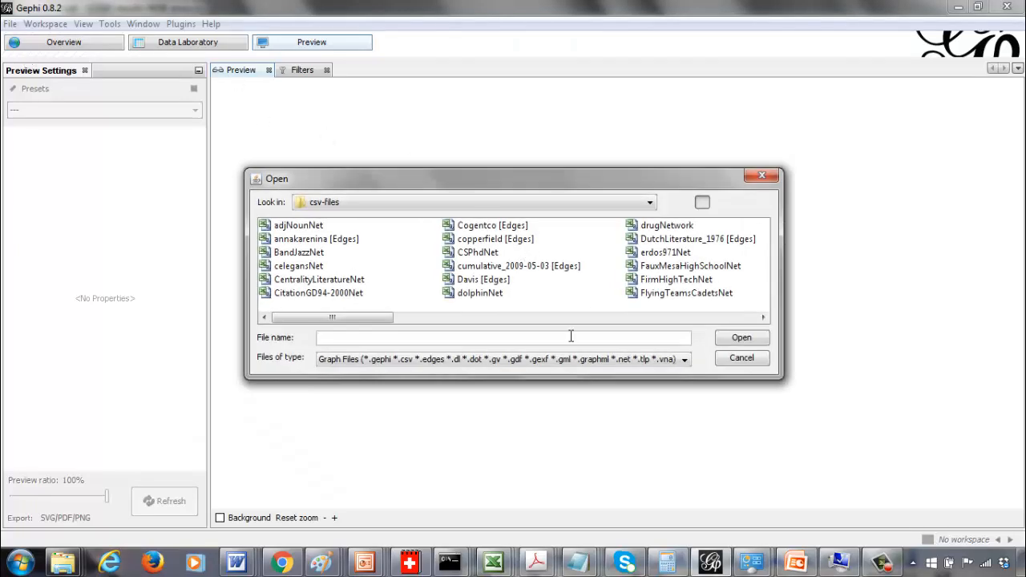
{"action": "left_click", "coordinate": [646, 318]}
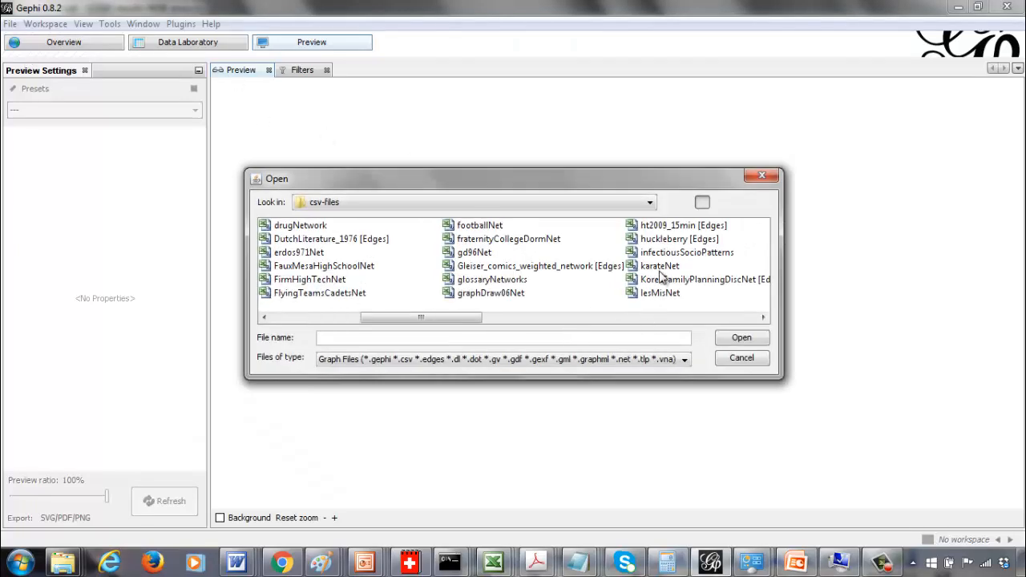
{"action": "left_click", "coordinate": [661, 269]}
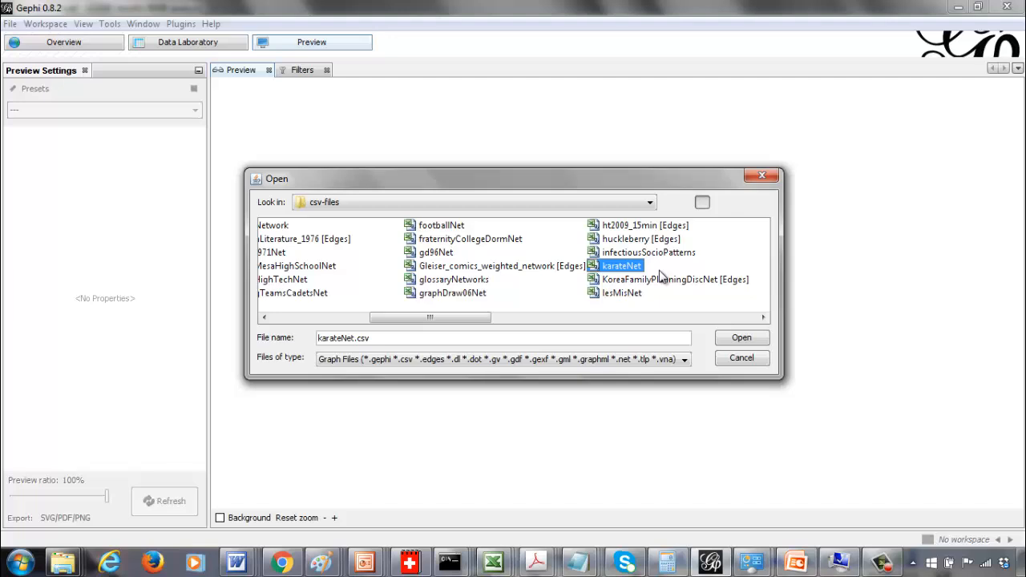
{"action": "left_click", "coordinate": [750, 339]}
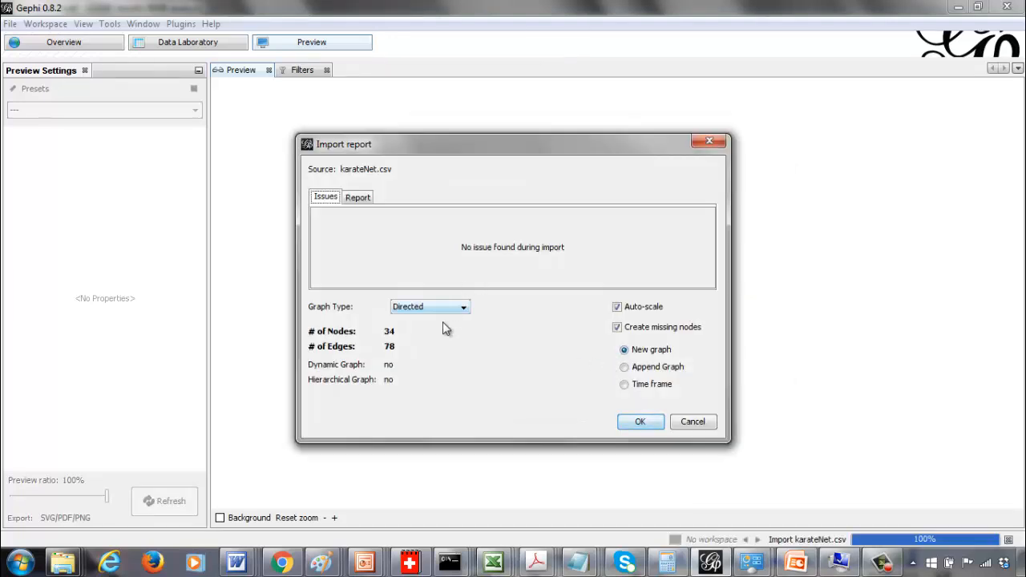
Set the graph type to Undirected and complete the import as a new graph
{"action": "left_click", "coordinate": [458, 308]}
{"action": "left_click", "coordinate": [452, 331]}
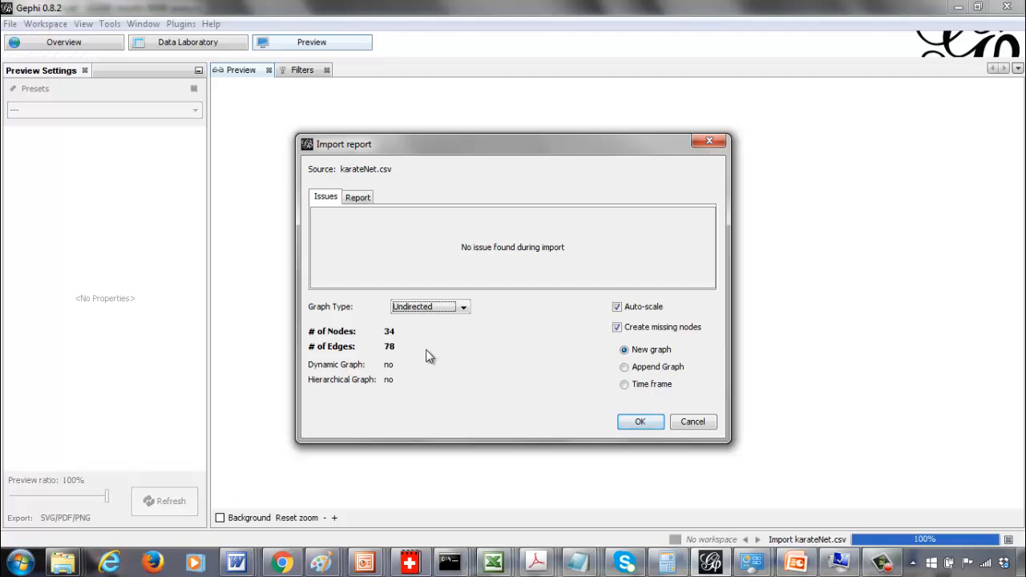
{"action": "left_click", "coordinate": [639, 422]}
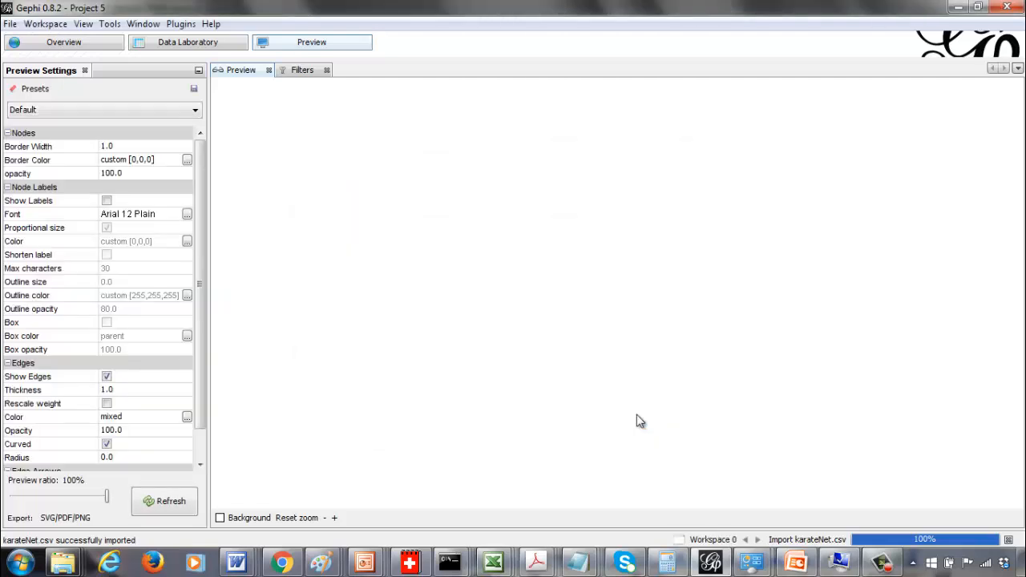
Inspect the imported nodes and edges tables in the Data Laboratory, then return to the overview
{"action": "left_click", "coordinate": [181, 45]}
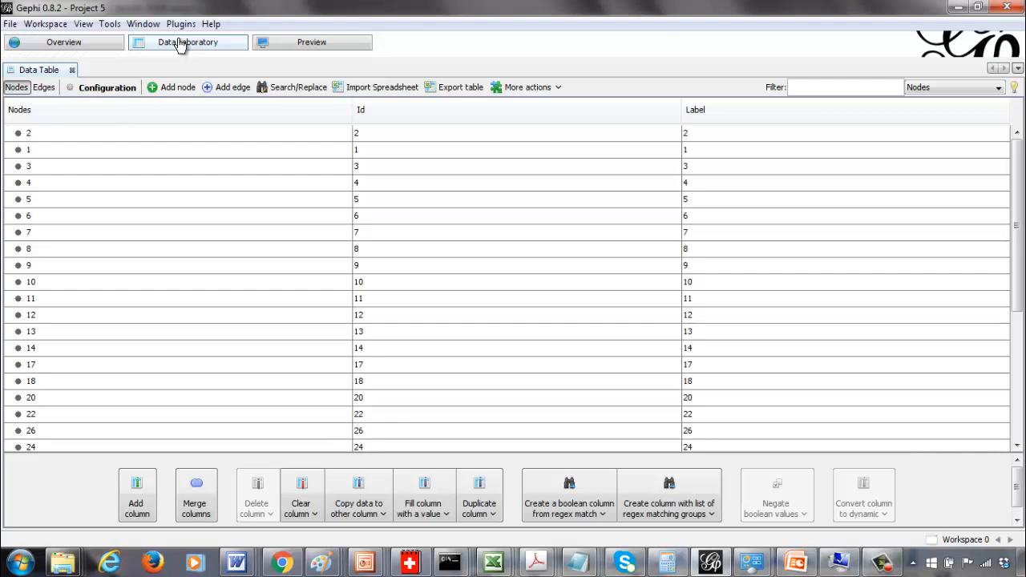
{"action": "left_click", "coordinate": [46, 91]}
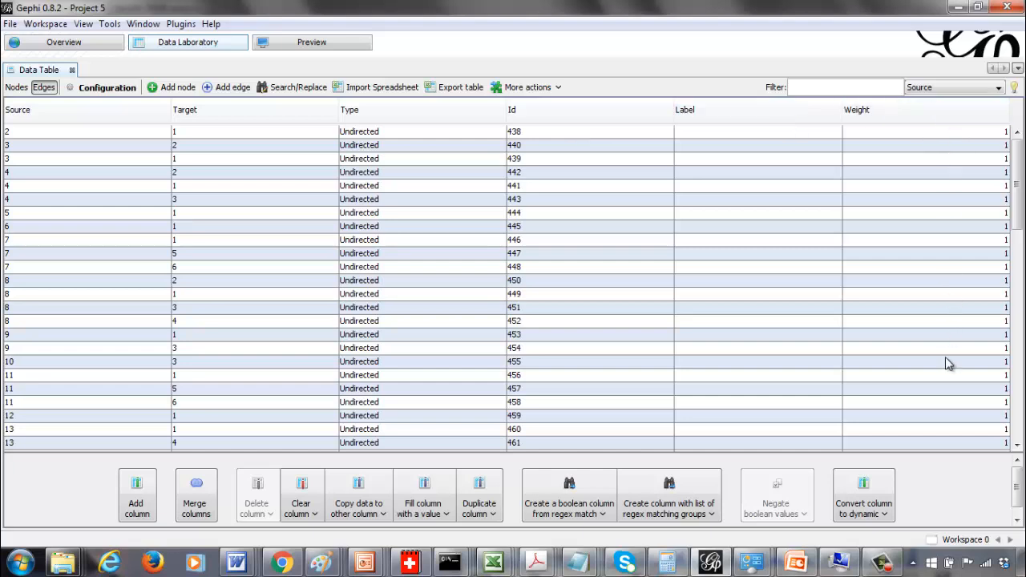
{"action": "left_click", "coordinate": [76, 44]}
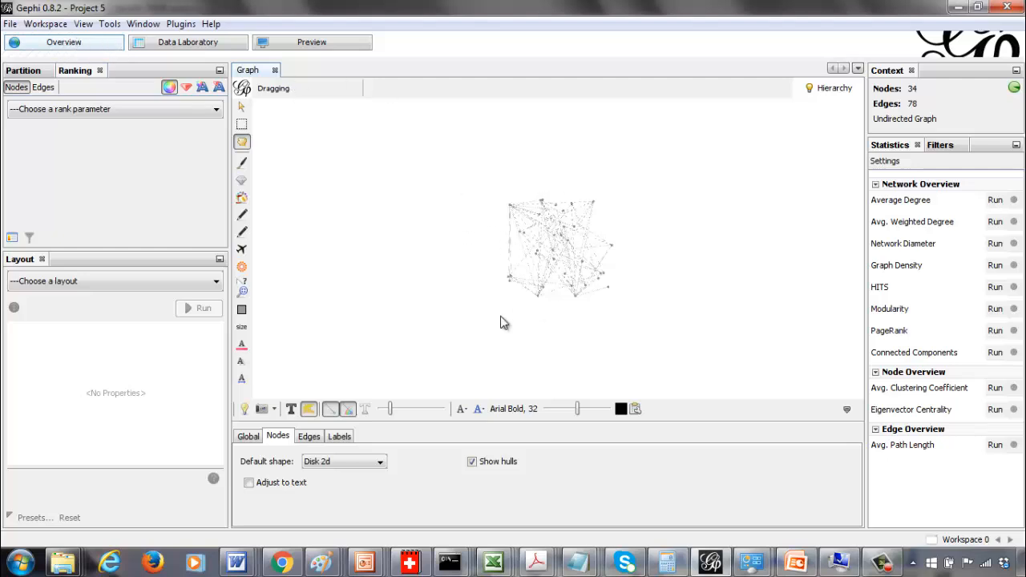
Choose the Fruchterman Reingold layout, run it on the graph, and stop it once the nodes spread out
{"action": "left_click", "coordinate": [164, 283]}
{"action": "left_click", "coordinate": [164, 282]}
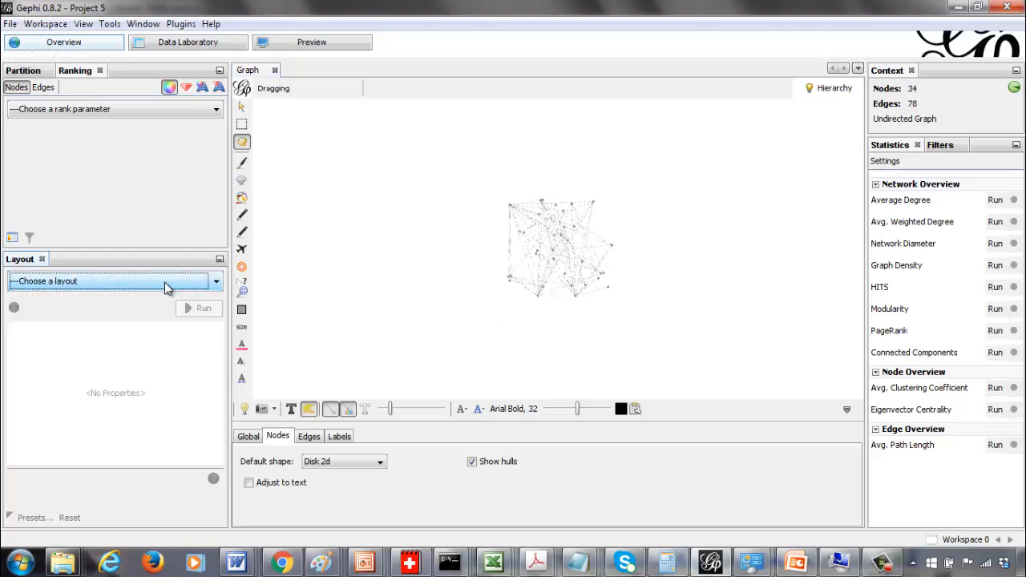
{"action": "left_click", "coordinate": [164, 283]}
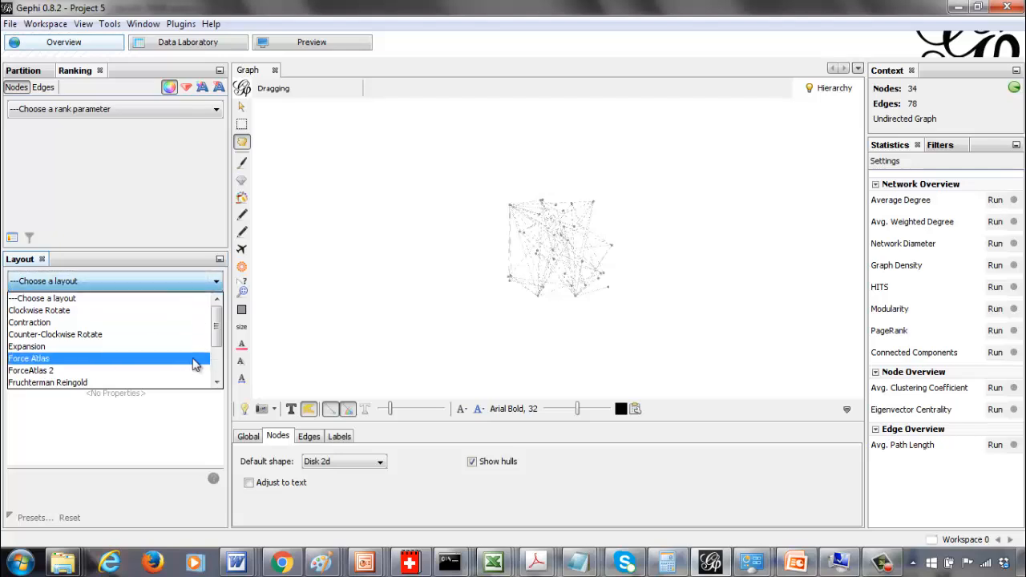
{"action": "left_click", "coordinate": [183, 385]}
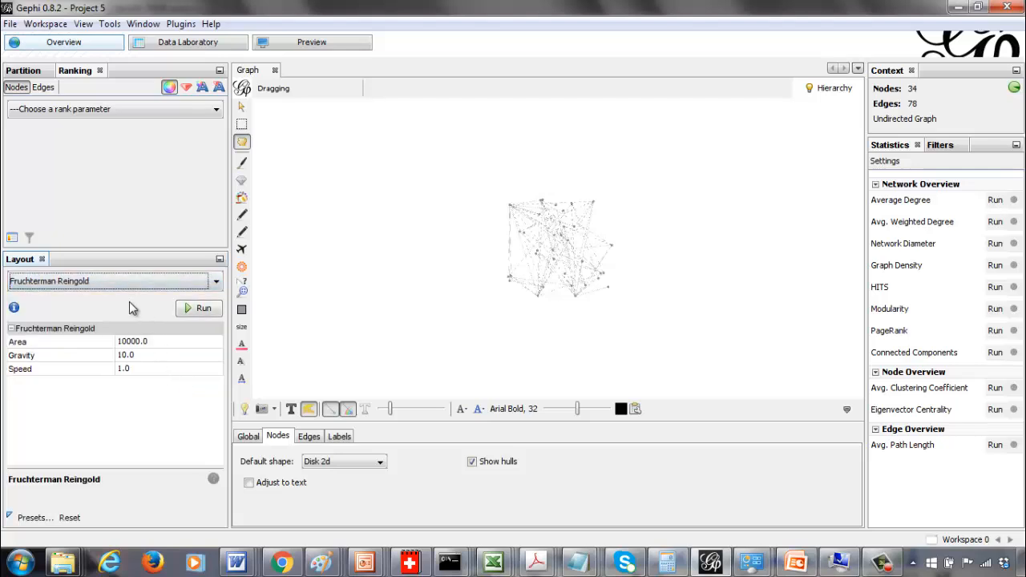
{"action": "left_click", "coordinate": [108, 282]}
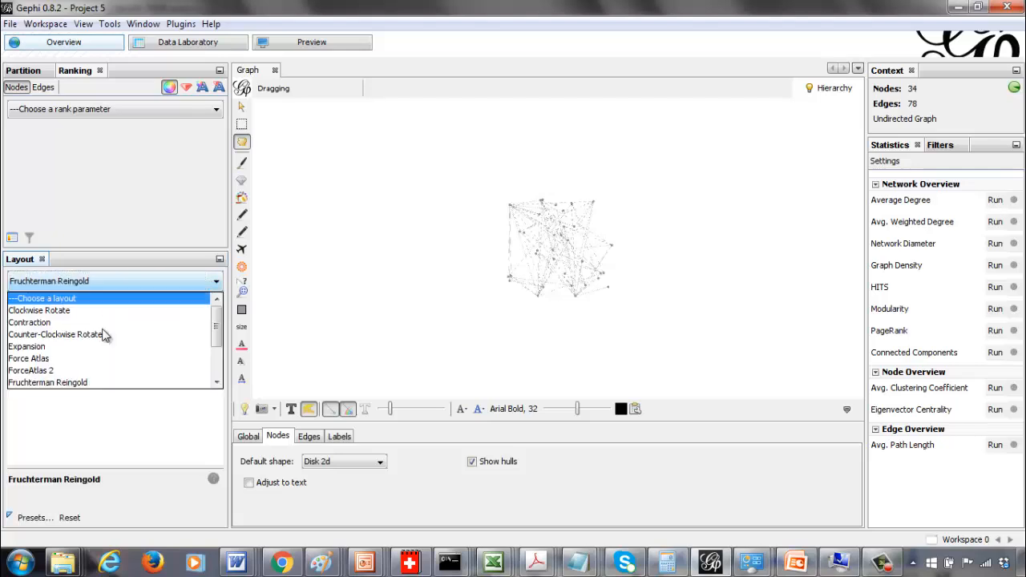
{"action": "left_click", "coordinate": [103, 385]}
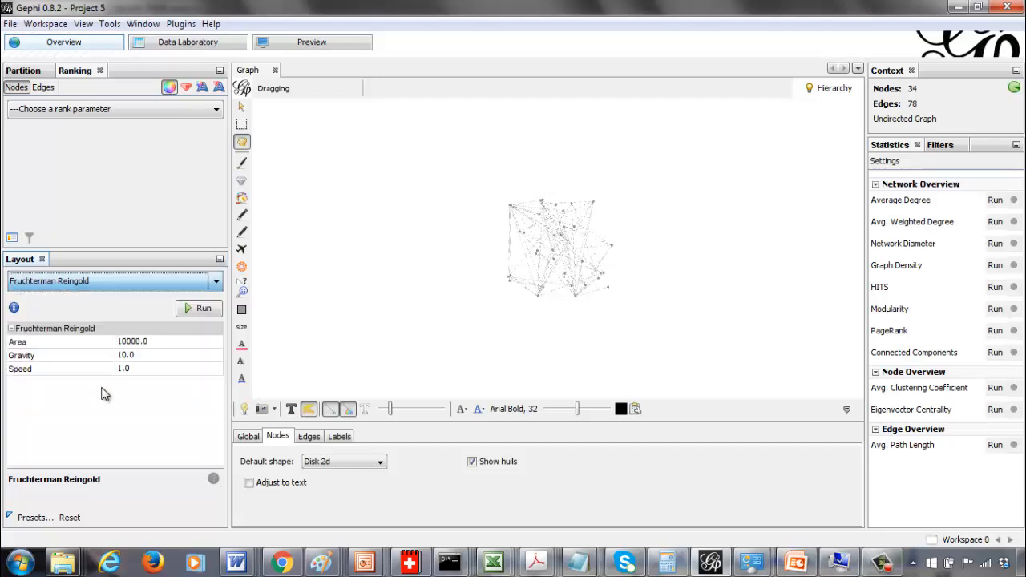
{"action": "left_click", "coordinate": [202, 309]}
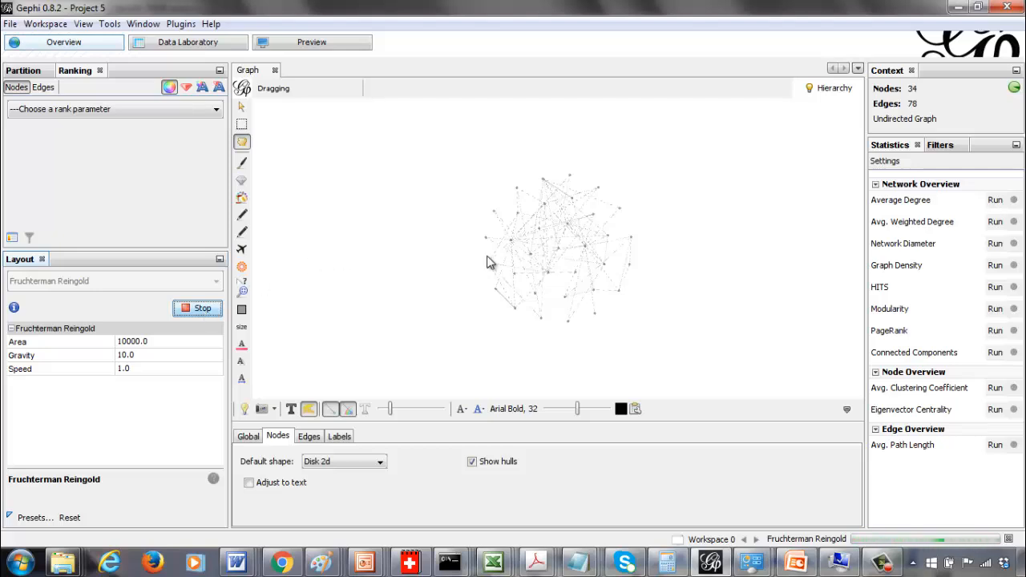
{"action": "left_click", "coordinate": [194, 311]}
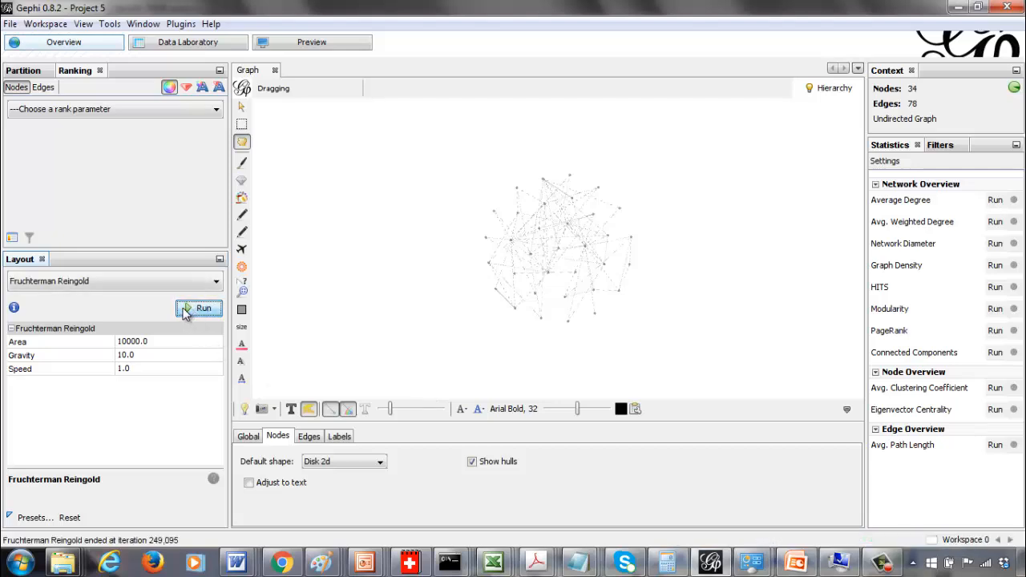
Switch to the preview and refresh it to render the laid-out graph
{"action": "left_click", "coordinate": [358, 49]}
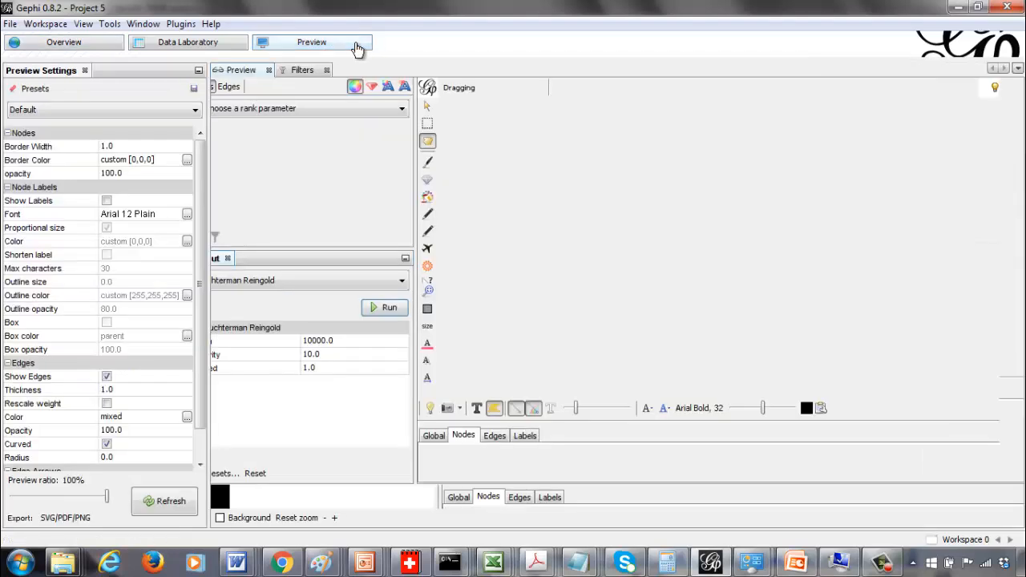
{"action": "left_click", "coordinate": [171, 506]}
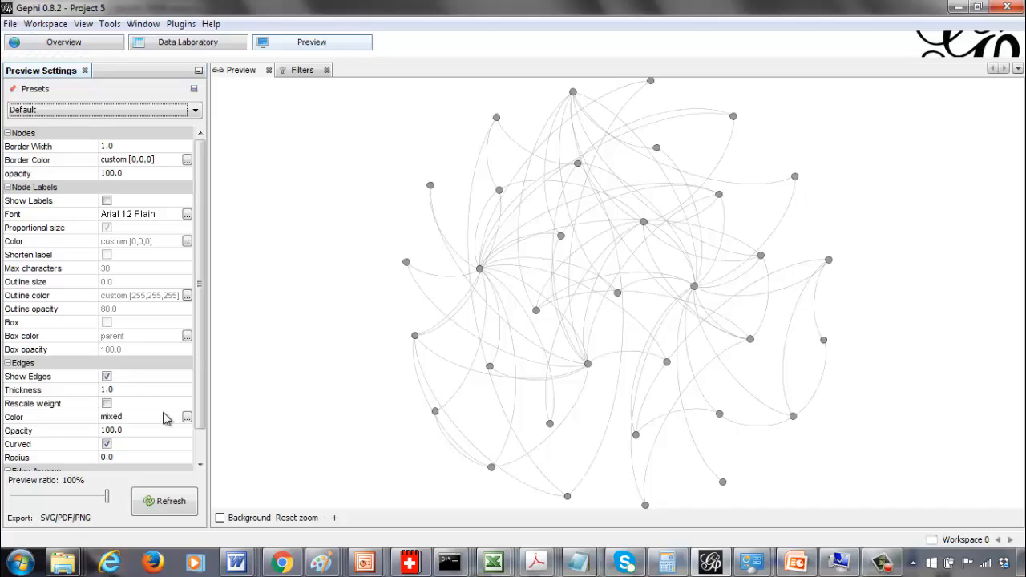
Set the edge colour to custom black [0,0,0] and refresh the preview
{"action": "left_click", "coordinate": [187, 416]}
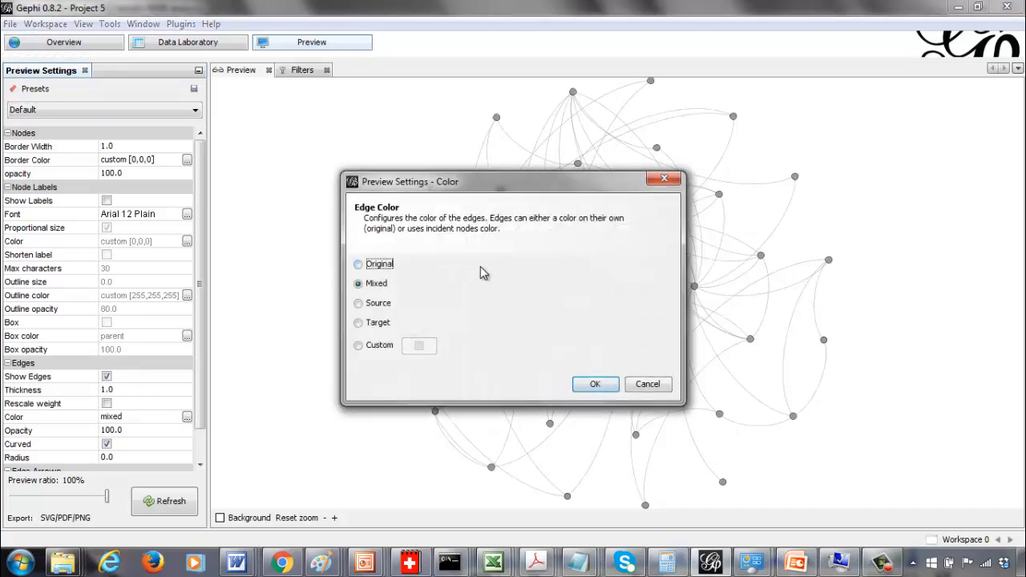
{"action": "left_click", "coordinate": [380, 346]}
{"action": "left_click", "coordinate": [416, 347]}
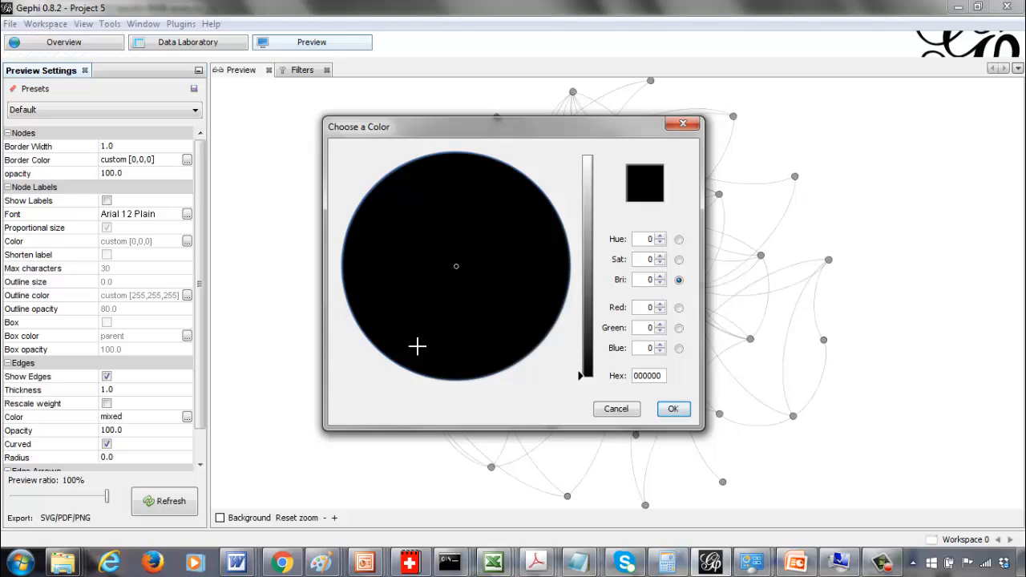
{"action": "left_click", "coordinate": [622, 411]}
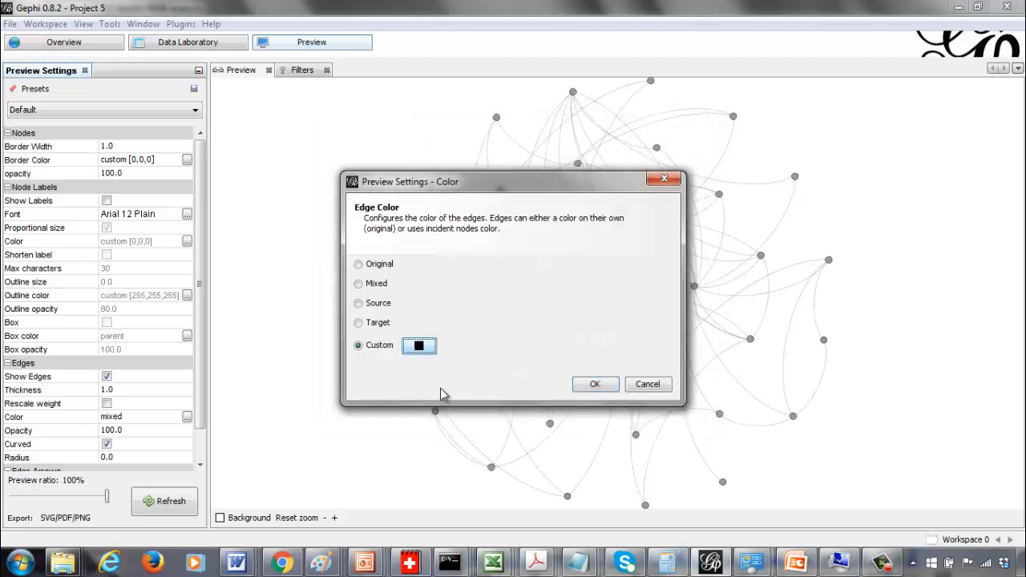
{"action": "left_click", "coordinate": [595, 385]}
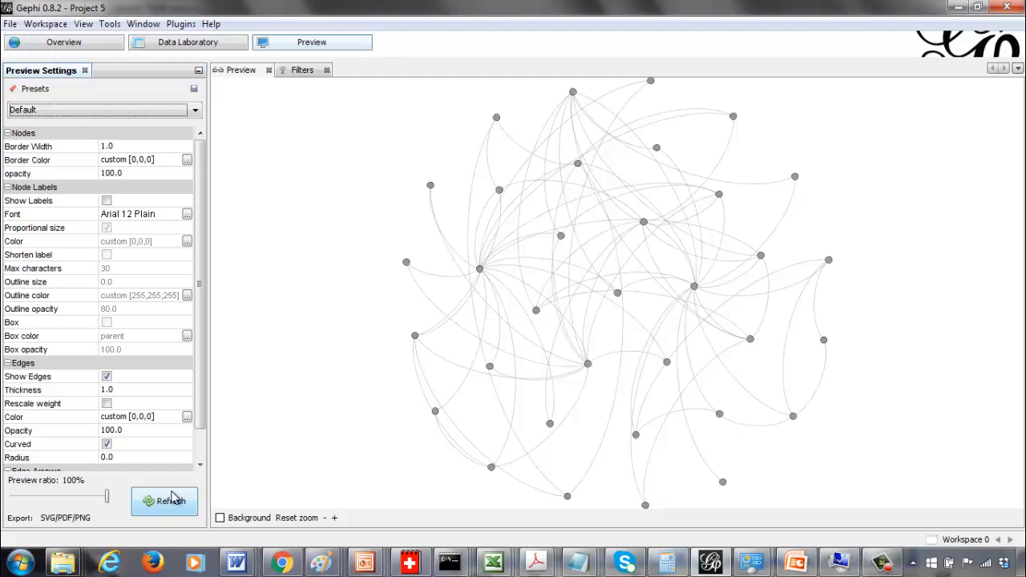
{"action": "left_click", "coordinate": [168, 510]}
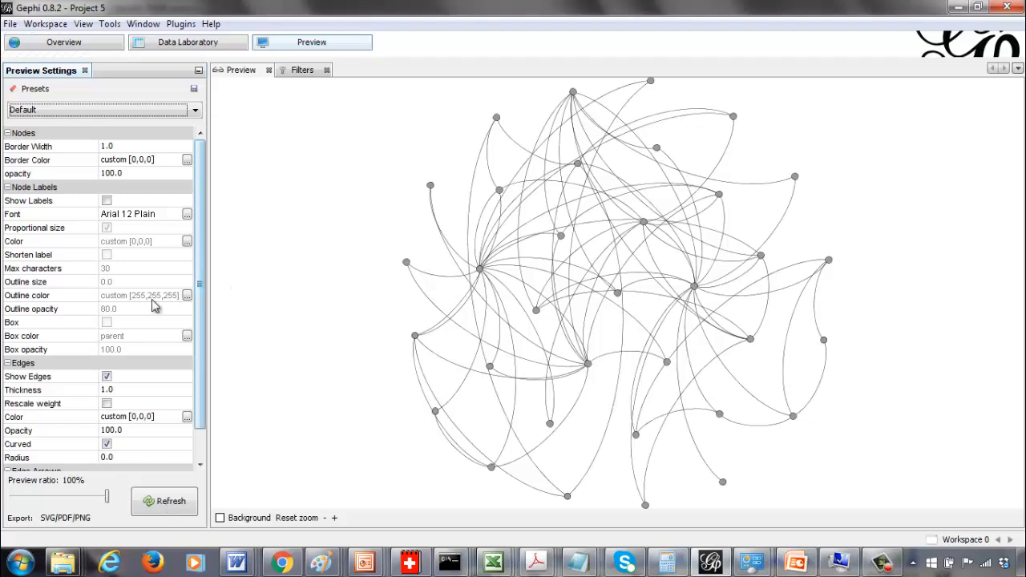
Set the edge thickness to 3 and refresh the preview
{"action": "left_click", "coordinate": [124, 389]}
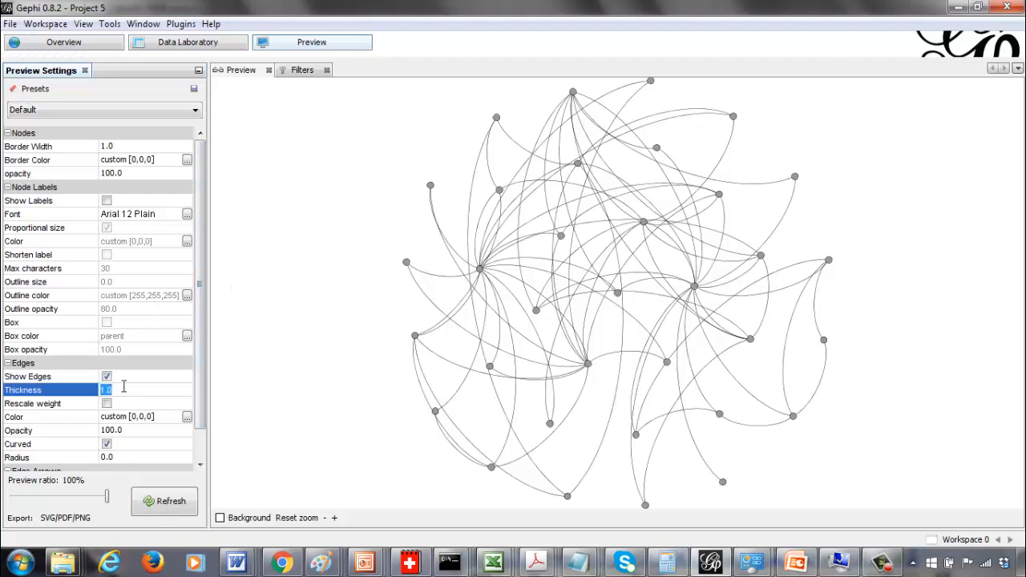
{"action": "type", "text": "3"}
{"action": "left_click", "coordinate": [169, 507]}
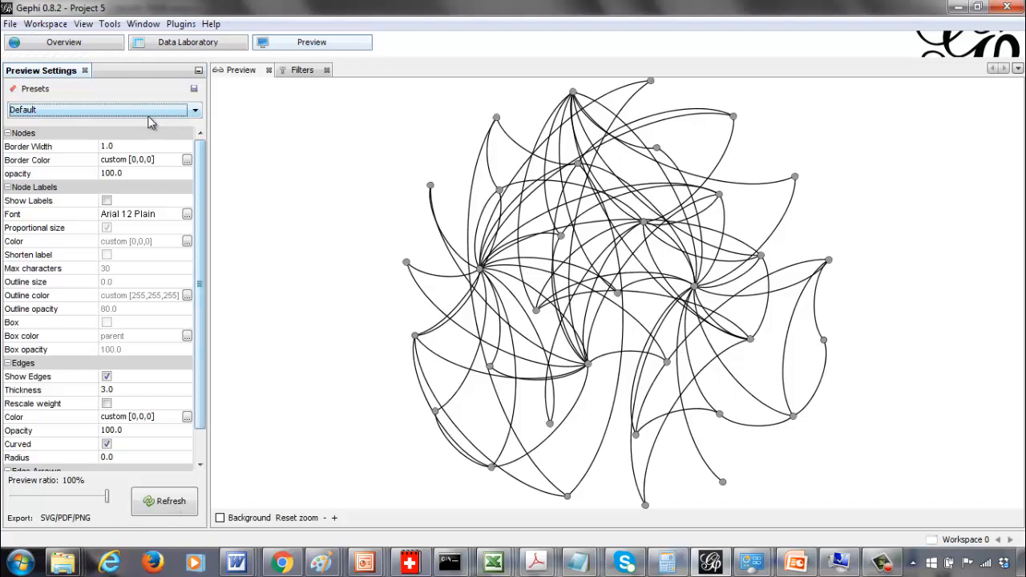
Set the edge thickness to 2.0 and refresh the preview
{"action": "left_click", "coordinate": [128, 390]}
{"action": "type", "text": "2.0"}
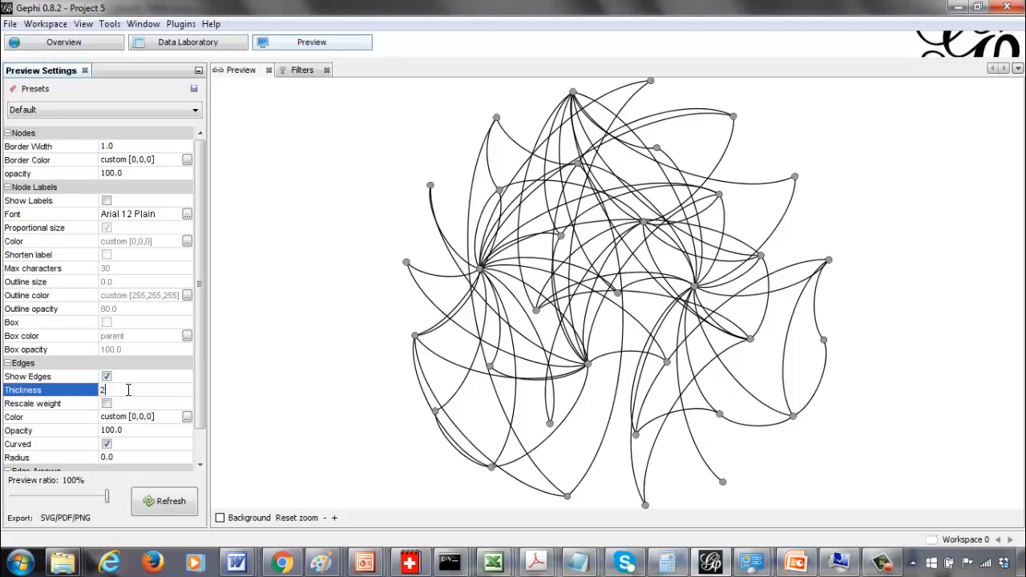
{"action": "left_click", "coordinate": [150, 511]}
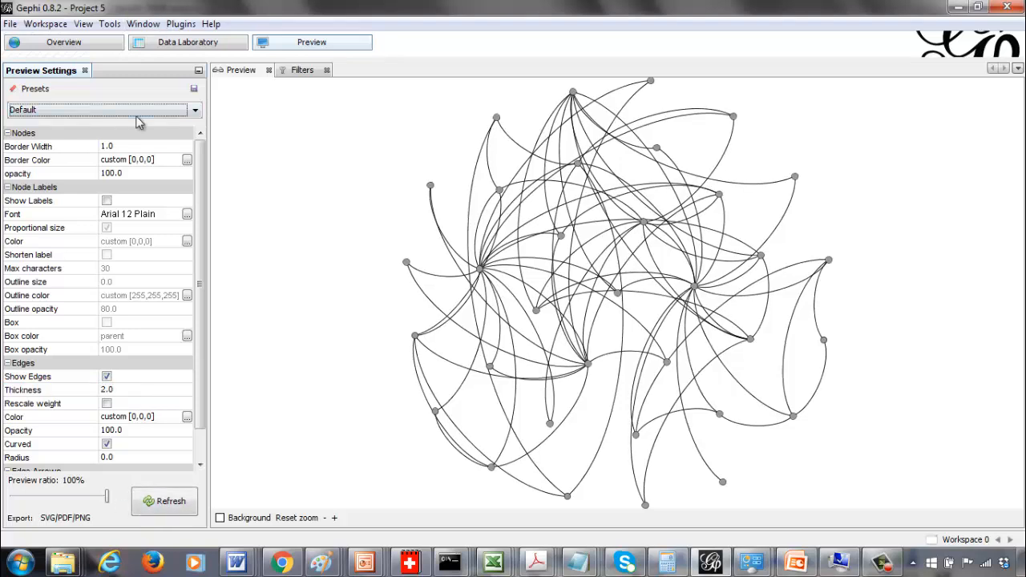
Set the node border width to 2 and refresh the preview
{"action": "left_click", "coordinate": [128, 145]}
{"action": "type", "text": "2"}
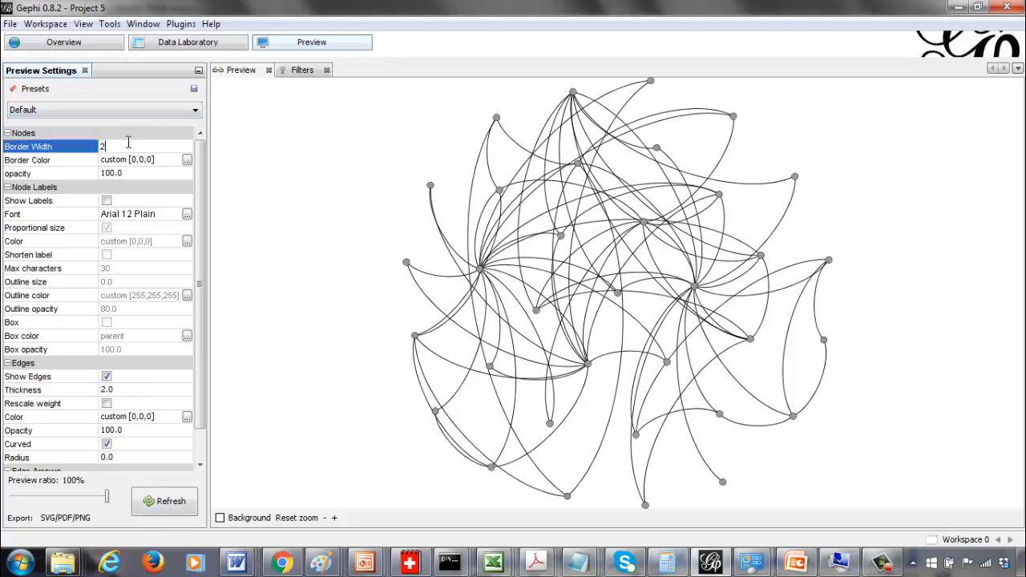
{"action": "left_click", "coordinate": [149, 512]}
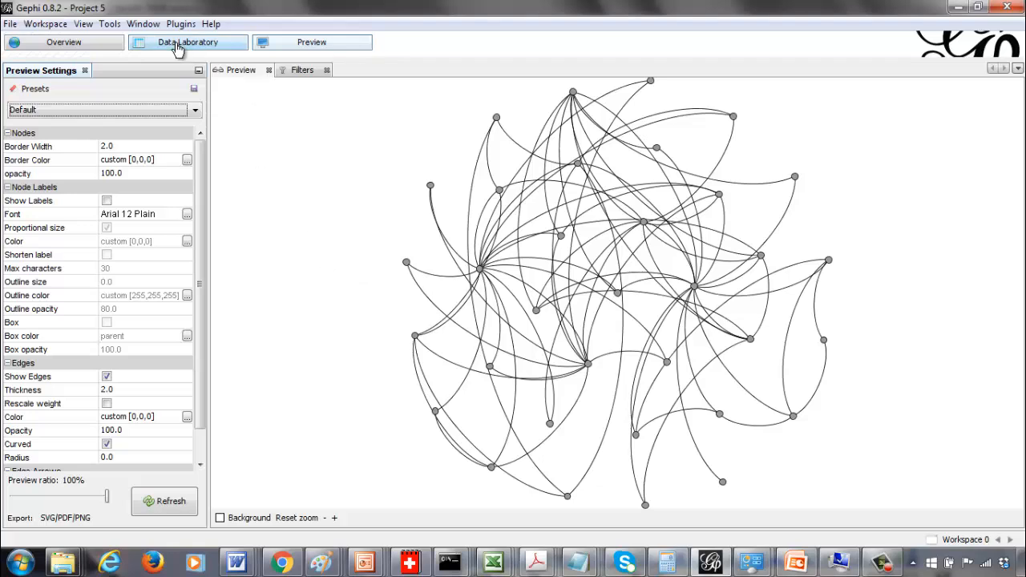
Run the Average Degree statistic in the overview and review its degree distribution report before closing it
{"action": "left_click", "coordinate": [69, 50]}
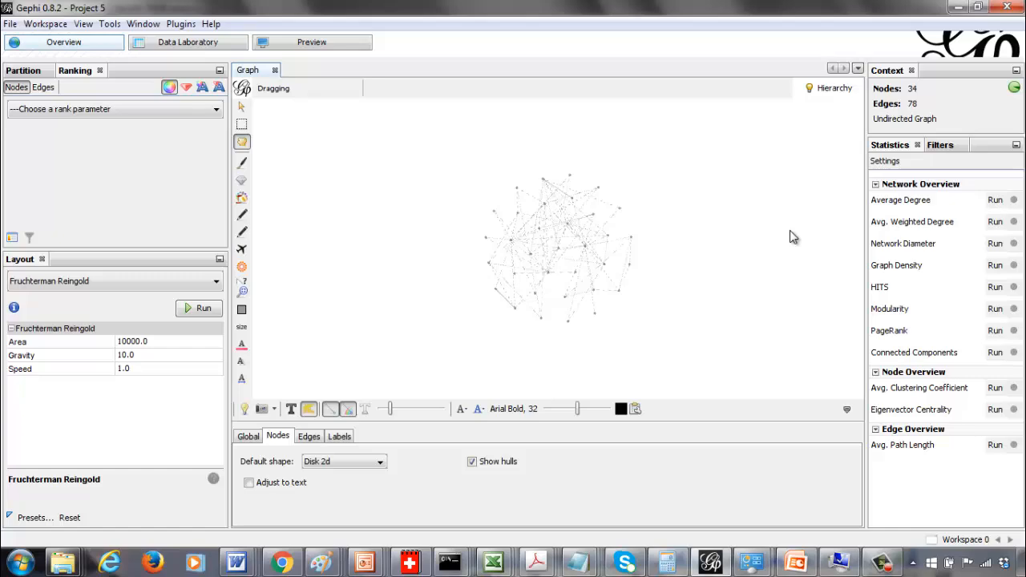
{"action": "left_click", "coordinate": [993, 206]}
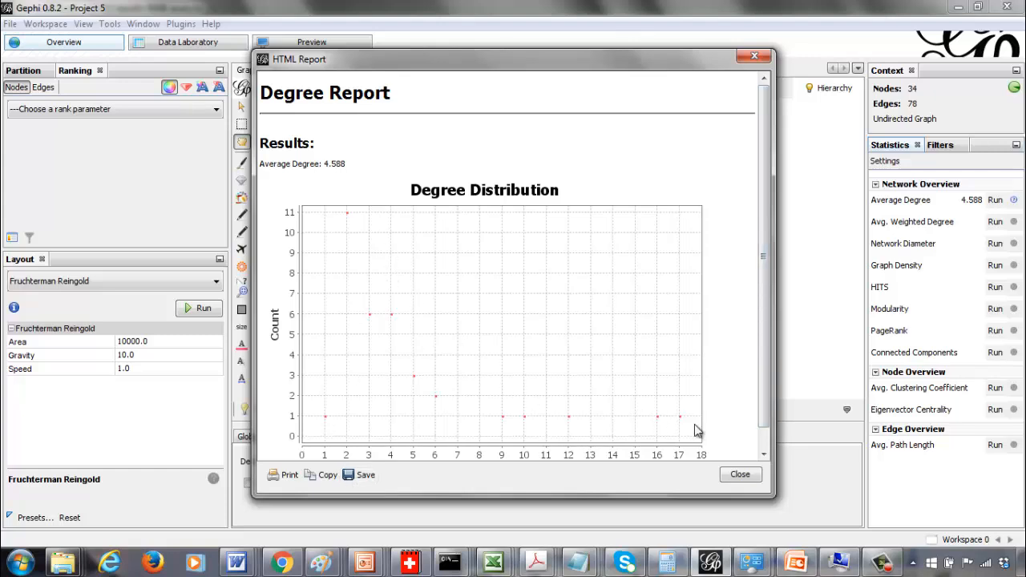
{"action": "left_click_drag", "start_coordinate": [768, 409], "coordinate": [768, 431]}
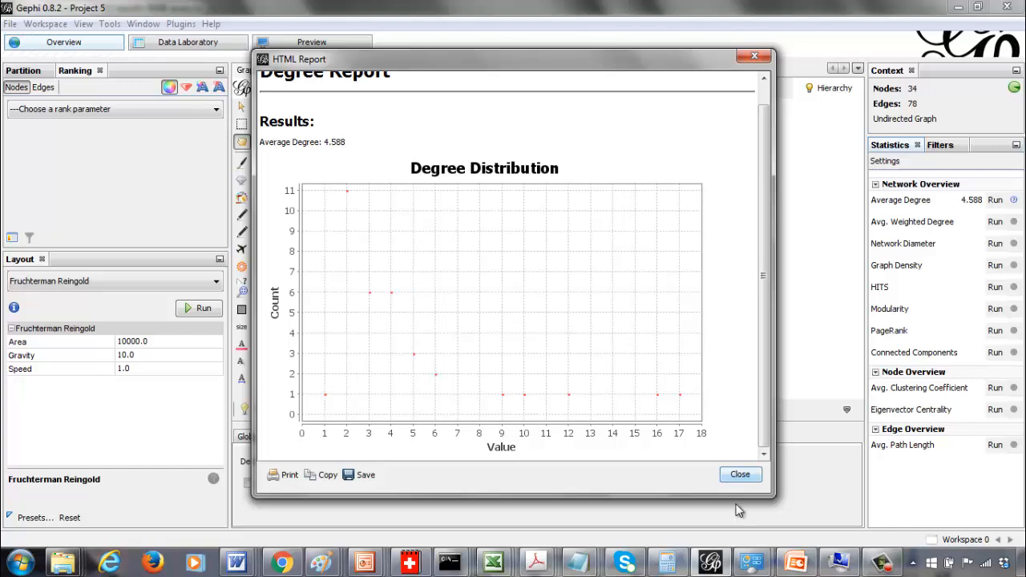
{"action": "left_click", "coordinate": [741, 475]}
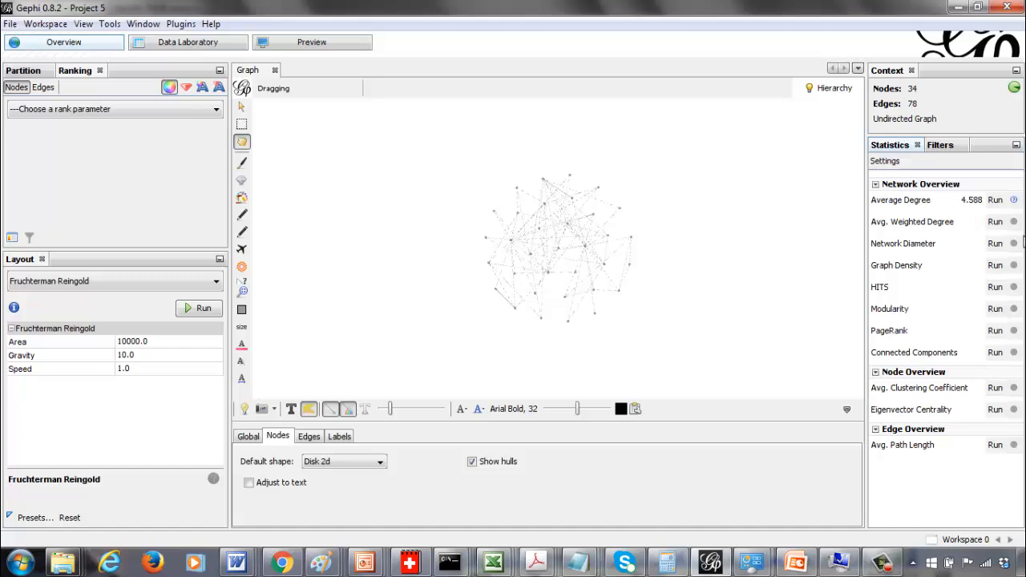
Run the Network Diameter statistic as undirected and review its graph distance report before closing it
{"action": "left_click", "coordinate": [995, 243]}
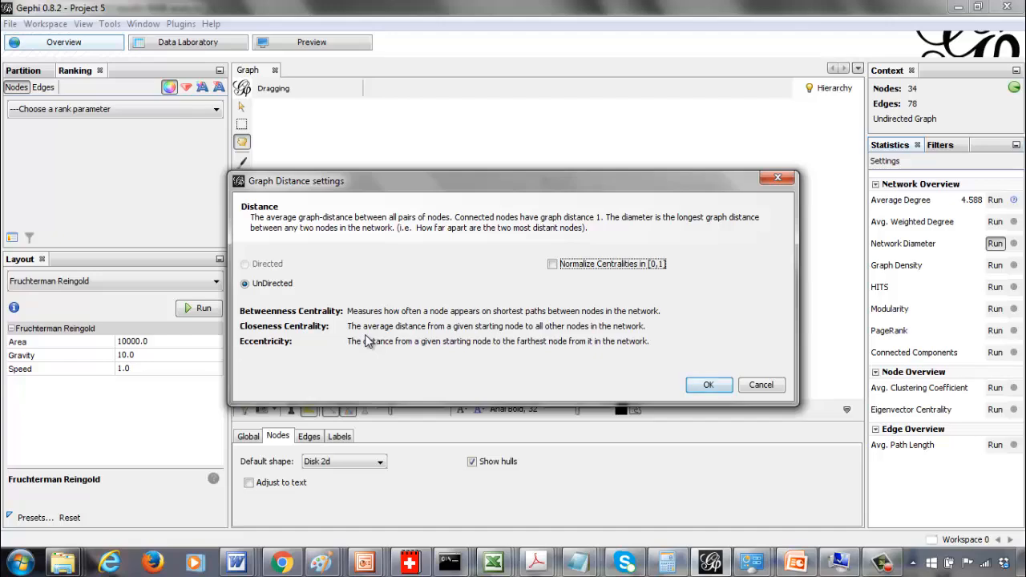
{"action": "left_click", "coordinate": [708, 385]}
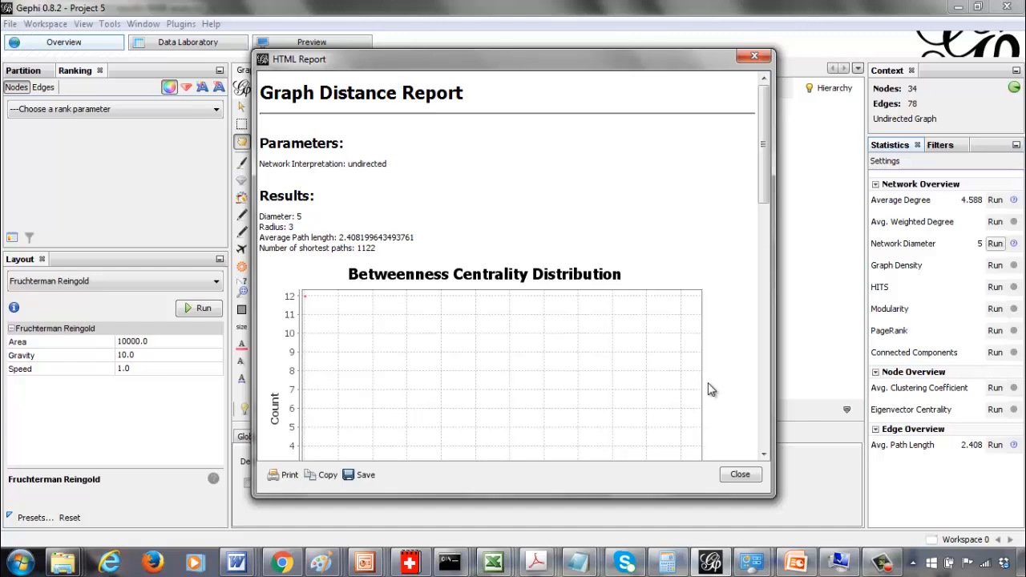
{"action": "left_click_drag", "start_coordinate": [764, 176], "coordinate": [765, 465]}
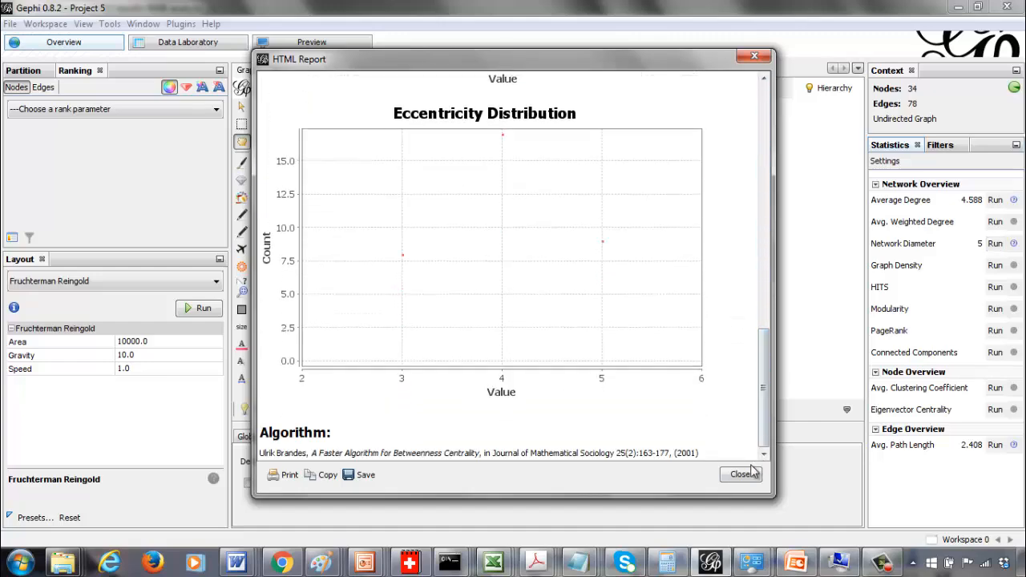
{"action": "left_click", "coordinate": [742, 475]}
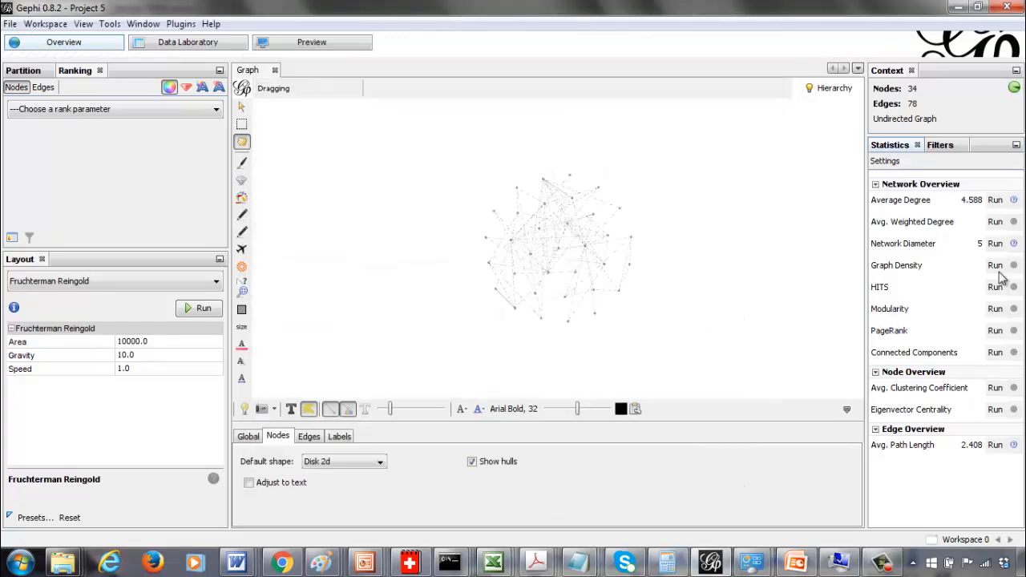
Run the Modularity statistic with randomize, edge weights and resolution 1.0, and review its report before closing it
{"action": "left_click", "coordinate": [994, 310]}
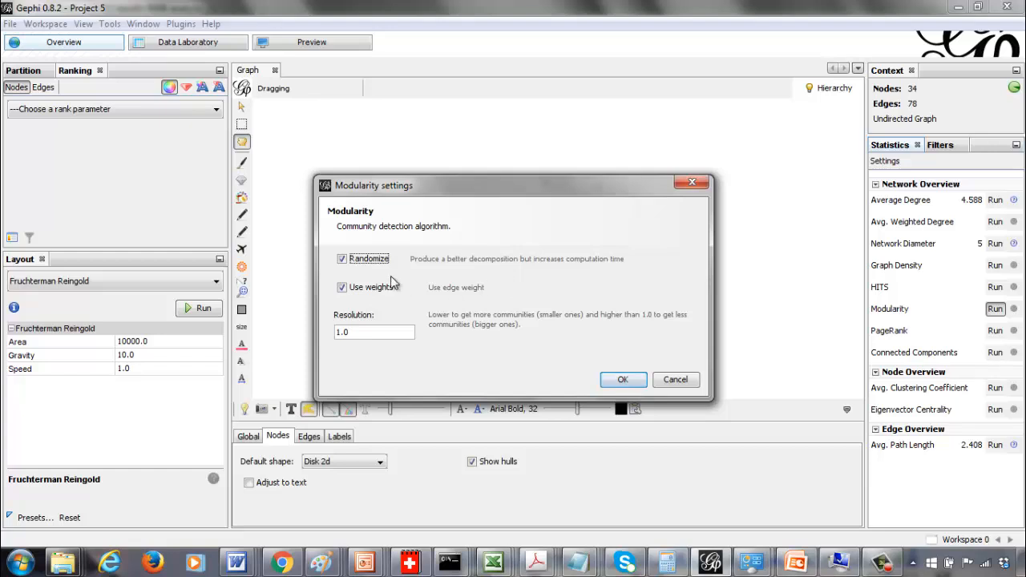
{"action": "left_click", "coordinate": [623, 380]}
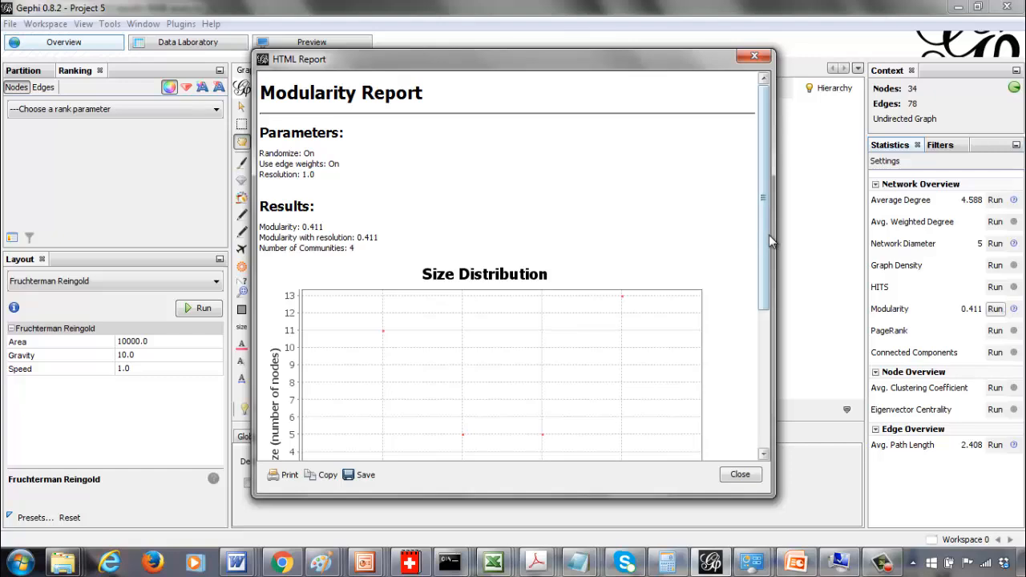
{"action": "left_click_drag", "start_coordinate": [769, 235], "coordinate": [766, 412]}
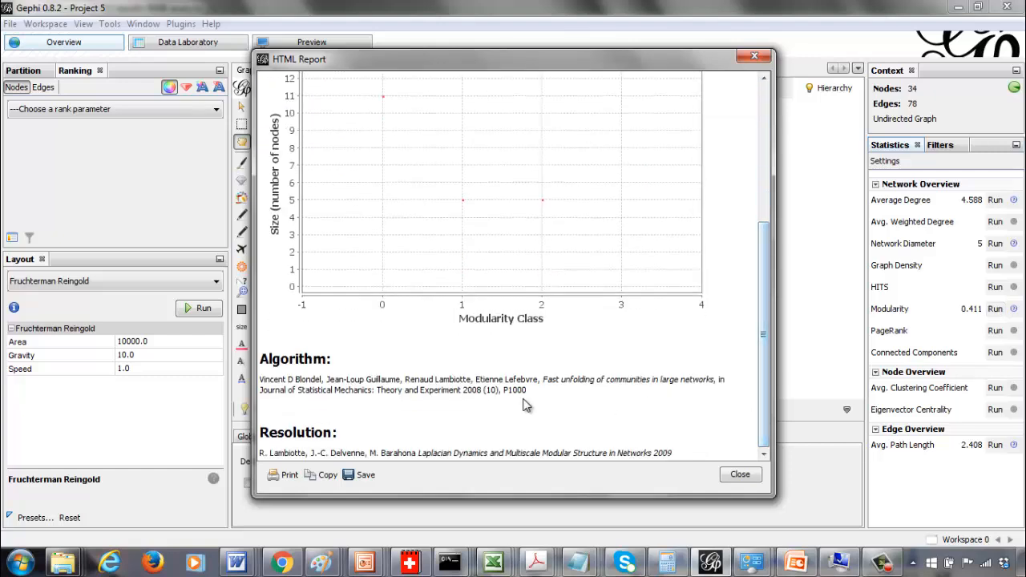
{"action": "triple_click", "coordinate": [420, 376]}
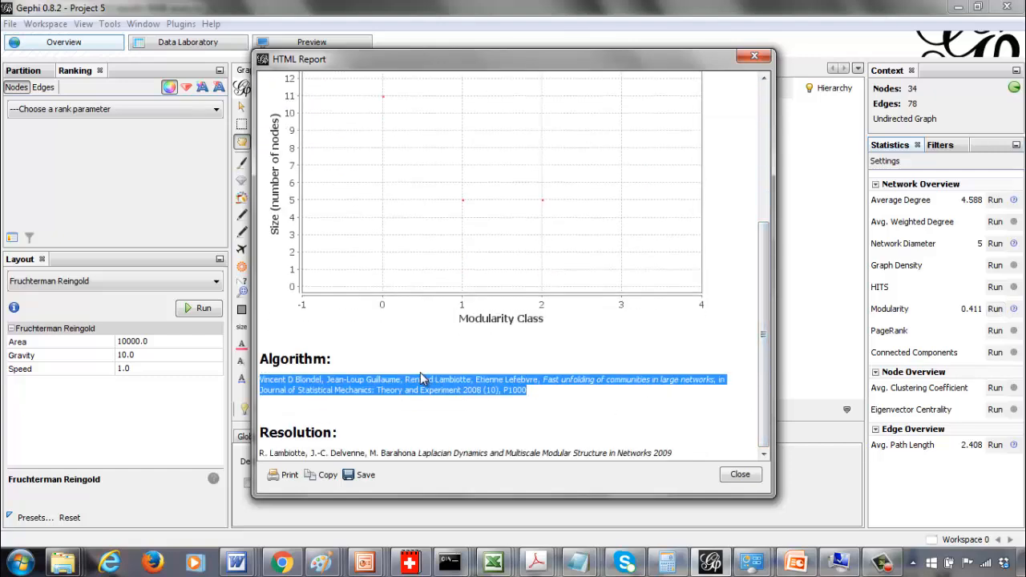
{"action": "left_click", "coordinate": [420, 377]}
{"action": "scroll", "coordinate": [401, 346], "scroll_direction": "up", "scroll_amount": 2}
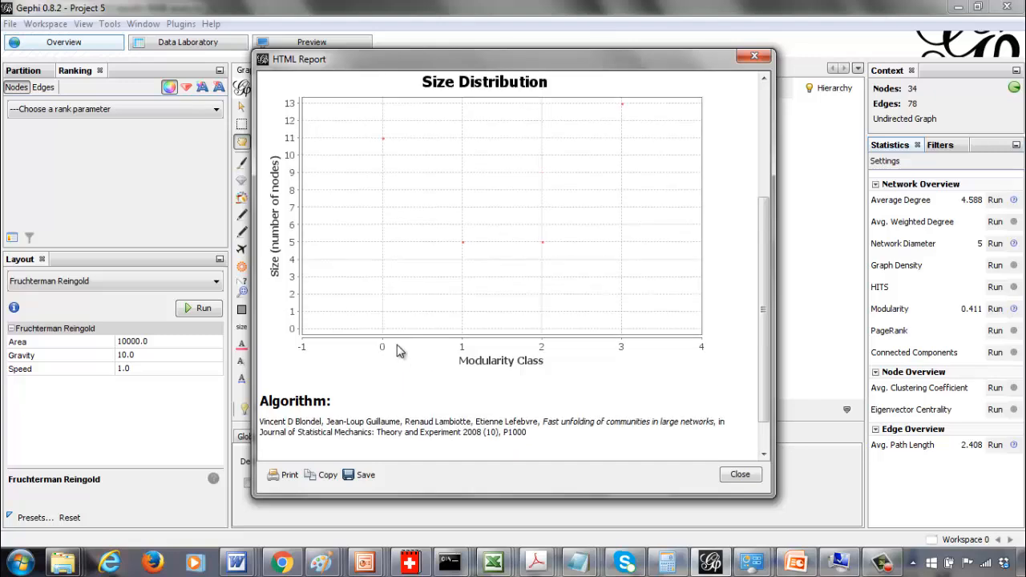
{"action": "scroll", "coordinate": [422, 393], "scroll_direction": "up", "scroll_amount": 4}
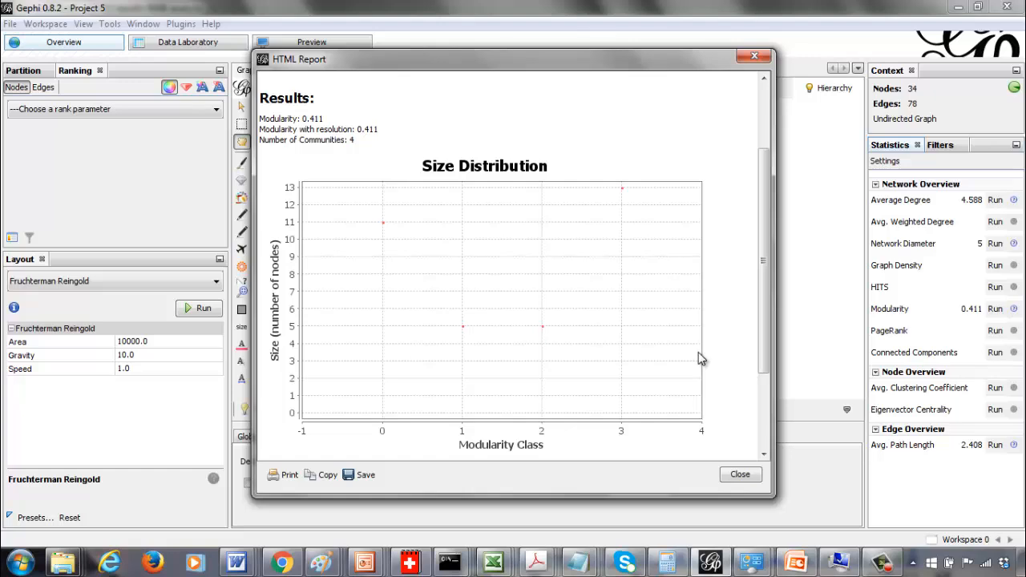
{"action": "left_click", "coordinate": [740, 475]}
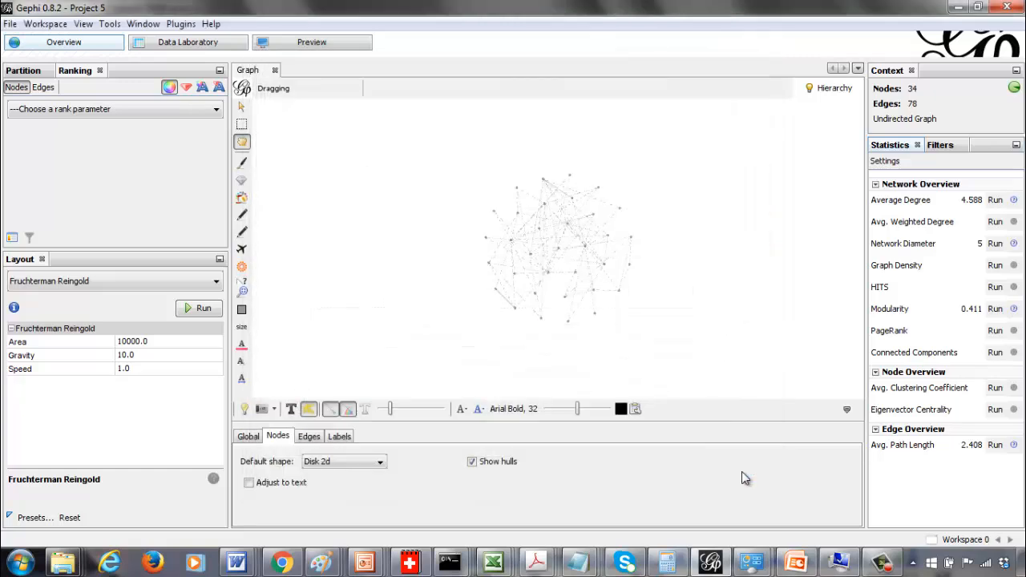
Run the Connected Components statistic as undirected and review its report before closing it
{"action": "left_click", "coordinate": [995, 353]}
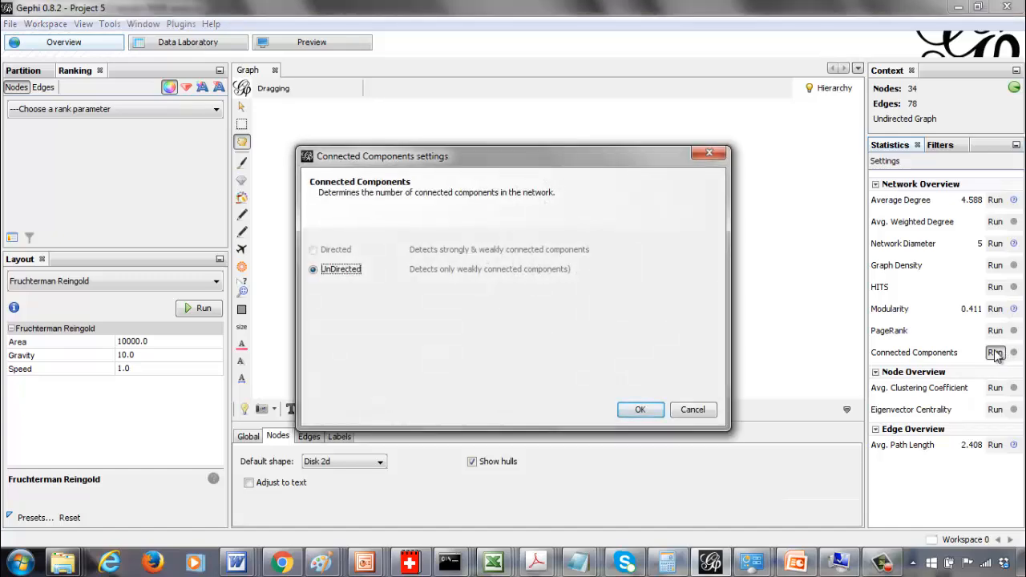
{"action": "left_click", "coordinate": [642, 409]}
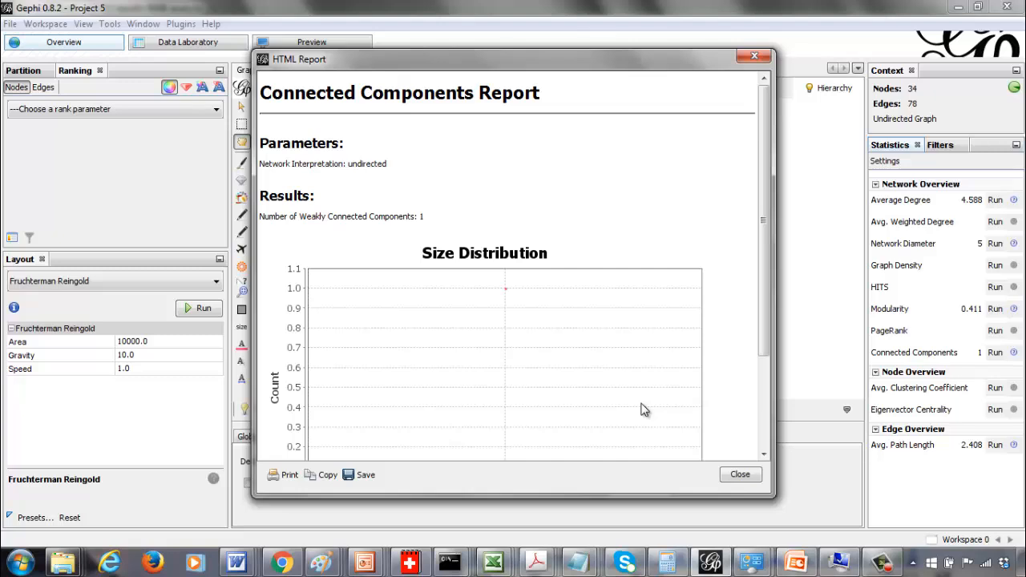
{"action": "scroll", "coordinate": [761, 399], "scroll_direction": "down", "scroll_amount": 3}
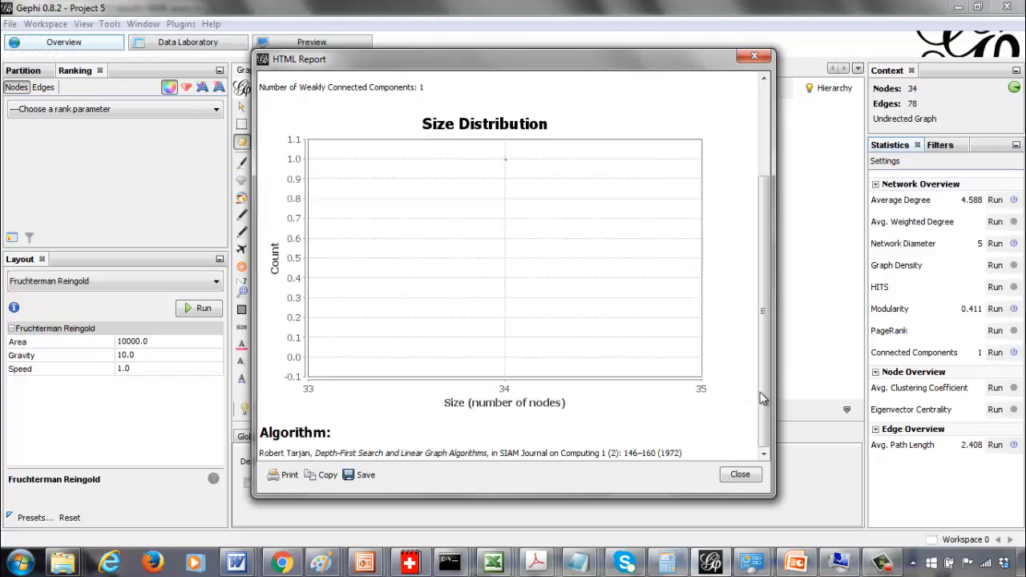
{"action": "left_click", "coordinate": [740, 474]}
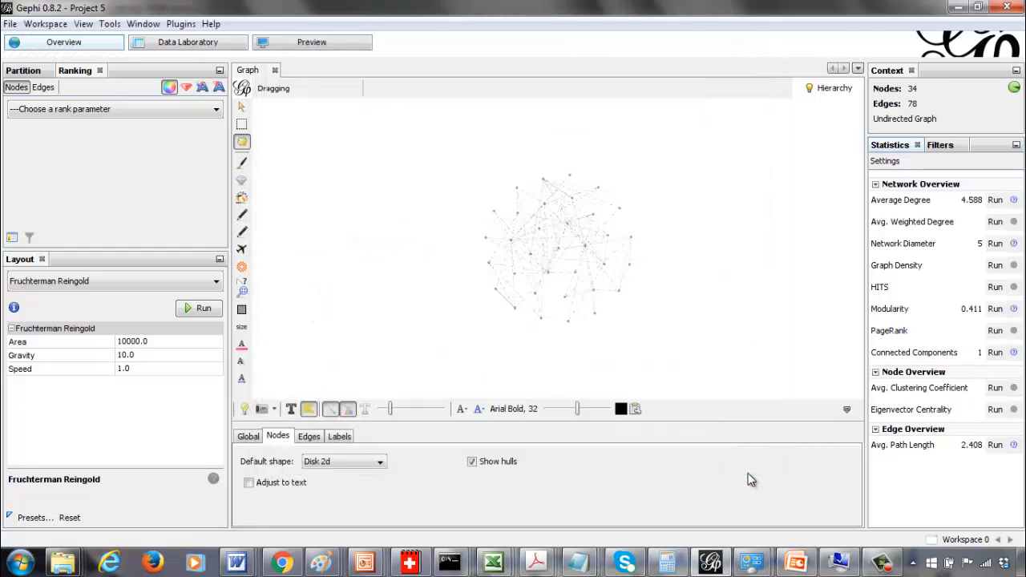
Run the Average Clustering Coefficient statistic as undirected and review its report before closing it
{"action": "left_click", "coordinate": [995, 388]}
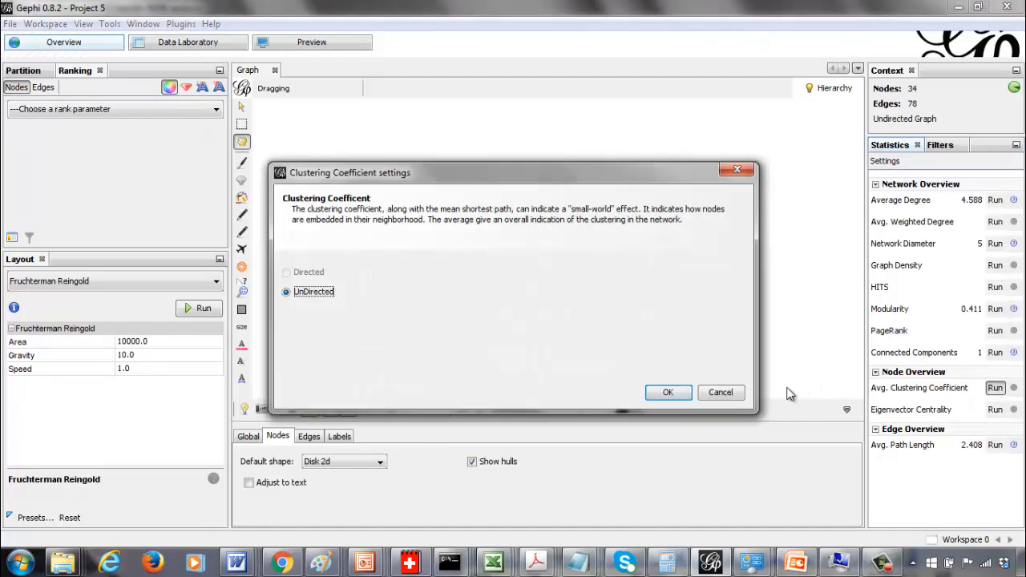
{"action": "left_click", "coordinate": [669, 392]}
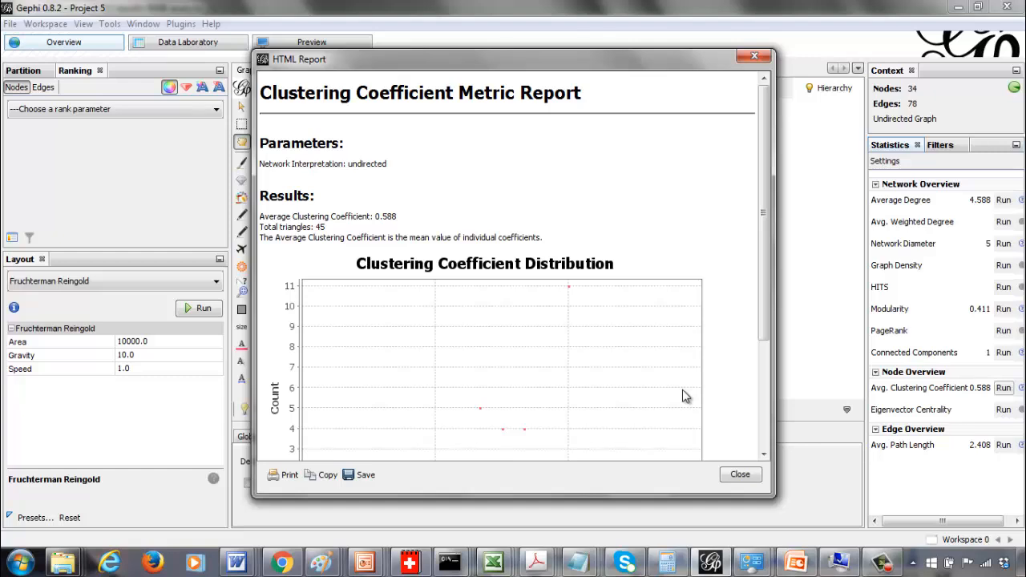
{"action": "left_click", "coordinate": [762, 369]}
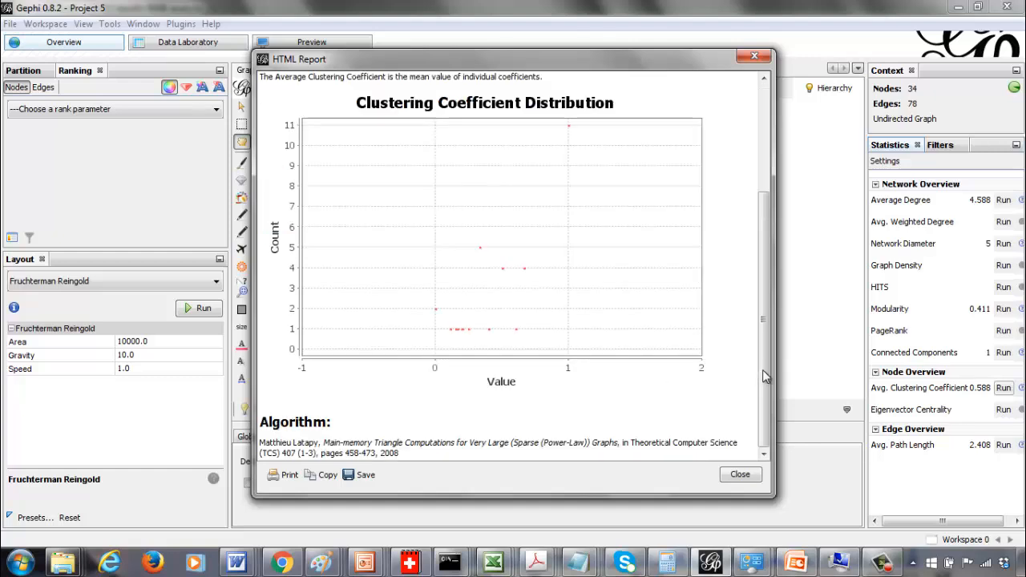
{"action": "left_click", "coordinate": [751, 60]}
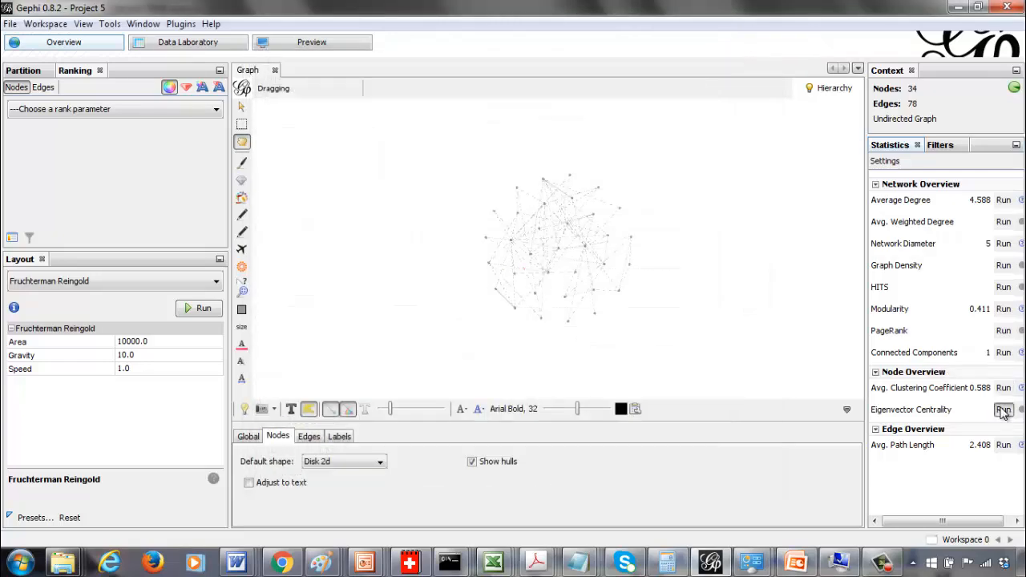
Run the Eigenvector Centrality statistic with 100 iterations and review its report before closing it
{"action": "left_click", "coordinate": [1003, 410]}
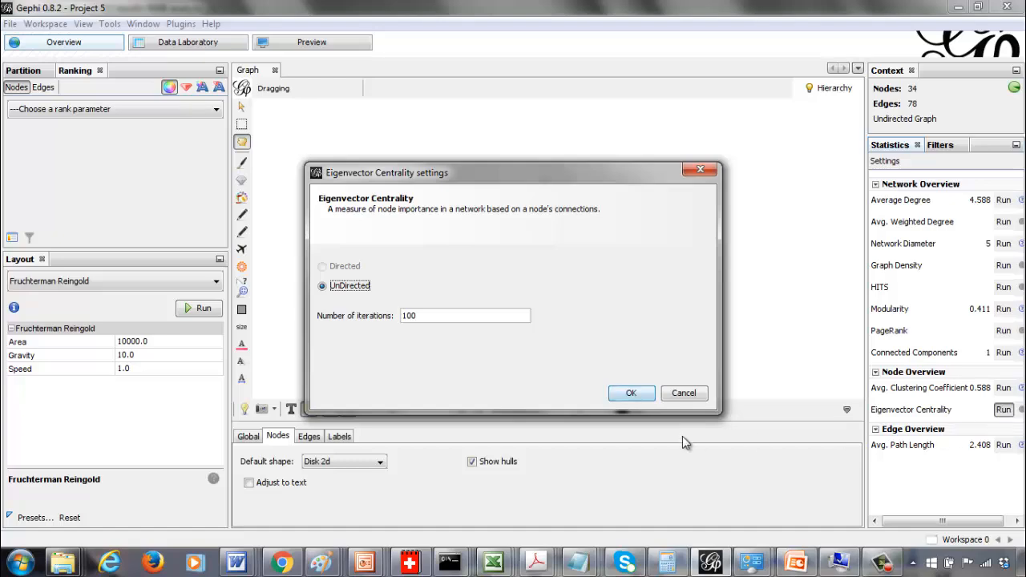
{"action": "left_click", "coordinate": [631, 394]}
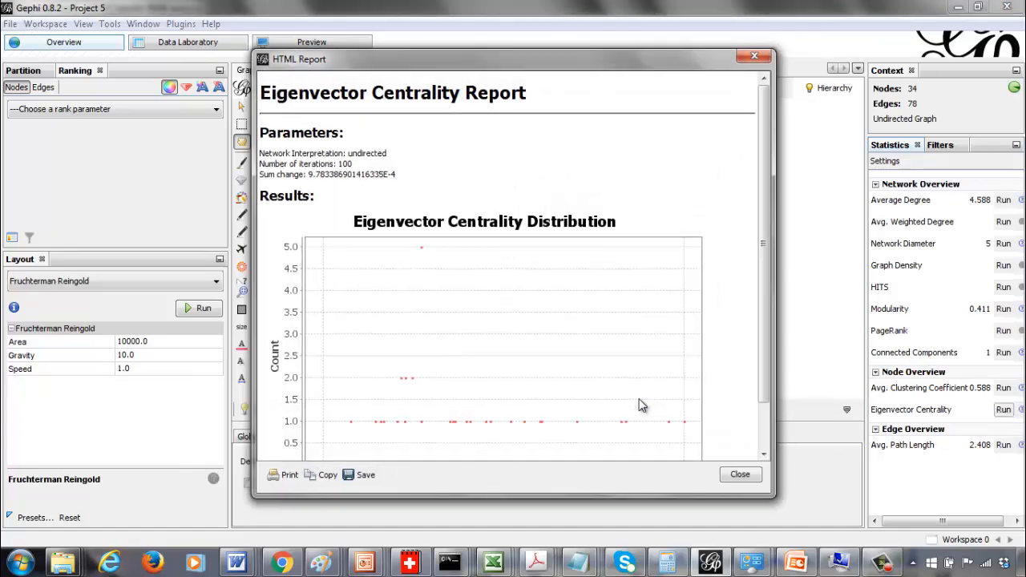
{"action": "left_click_drag", "start_coordinate": [761, 170], "coordinate": [758, 281]}
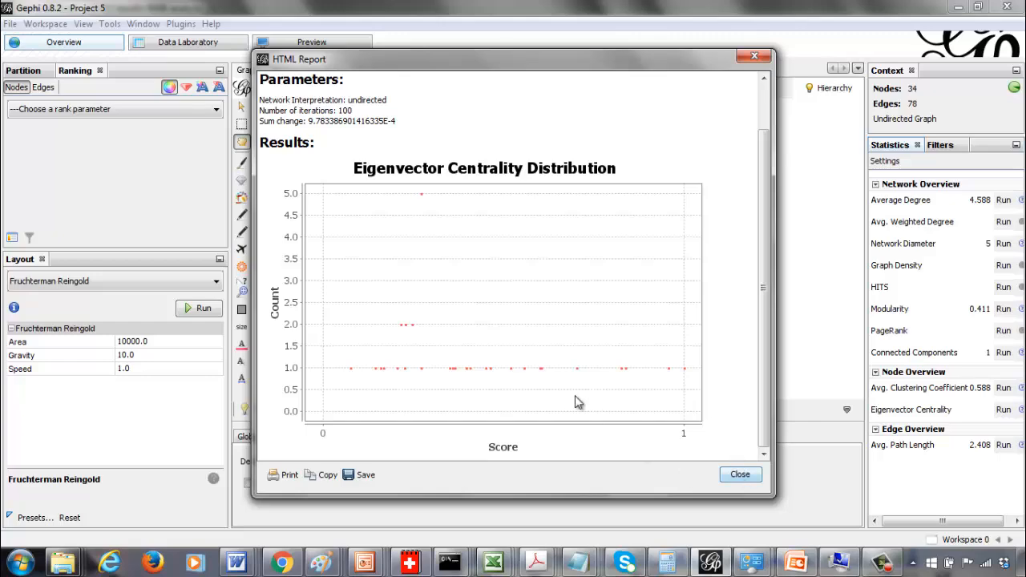
{"action": "left_click", "coordinate": [739, 474]}
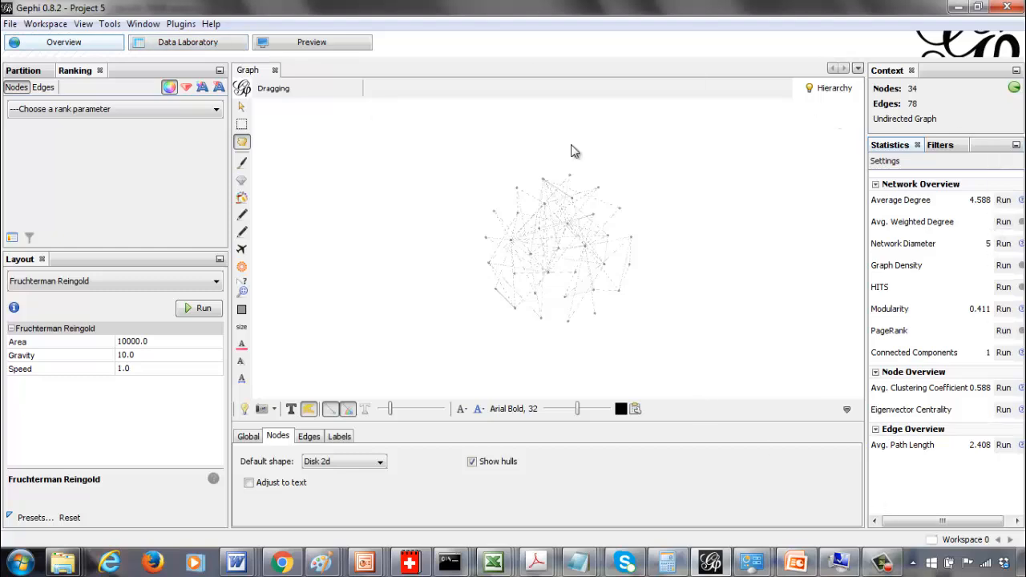
Open the nodes table in the Data Laboratory and start exporting it to a CSV file
{"action": "left_click", "coordinate": [181, 47]}
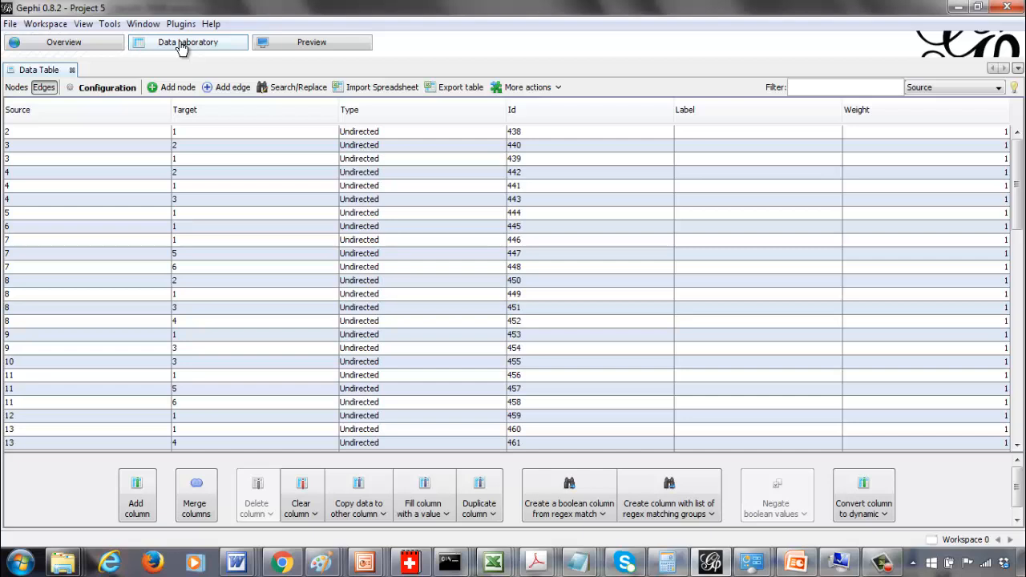
{"action": "left_click", "coordinate": [16, 88]}
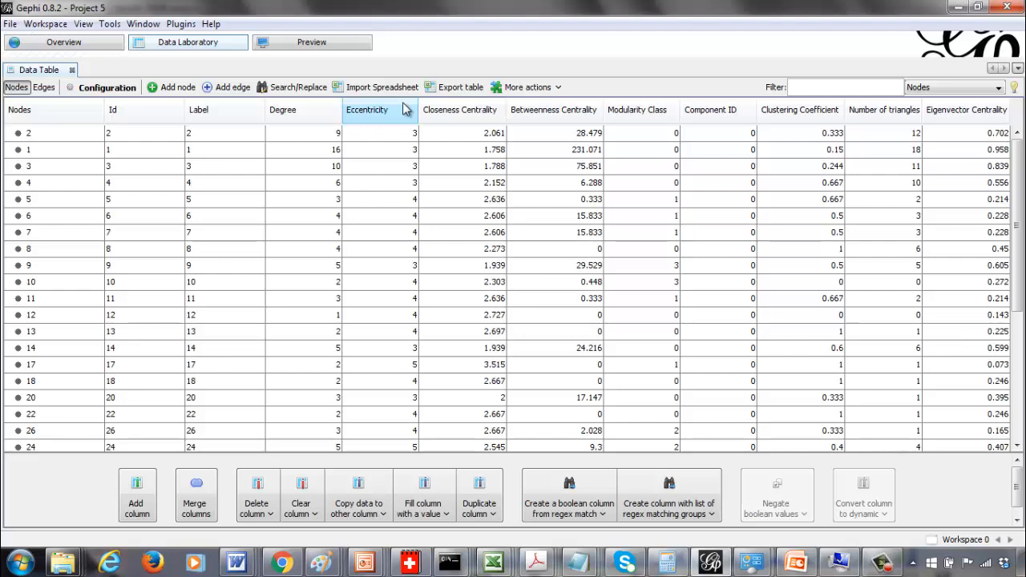
{"action": "left_click", "coordinate": [455, 87]}
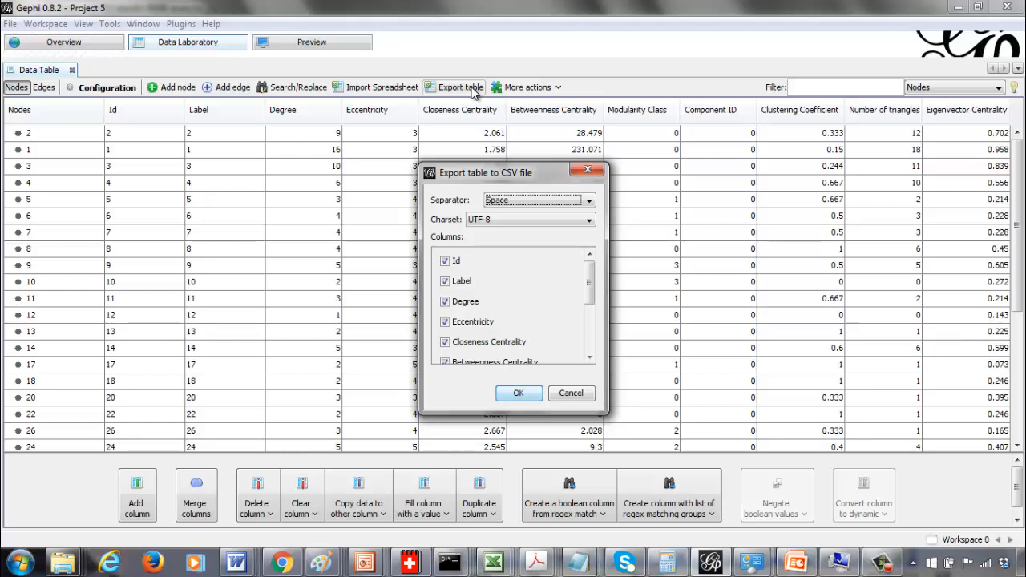
{"action": "left_click", "coordinate": [589, 326]}
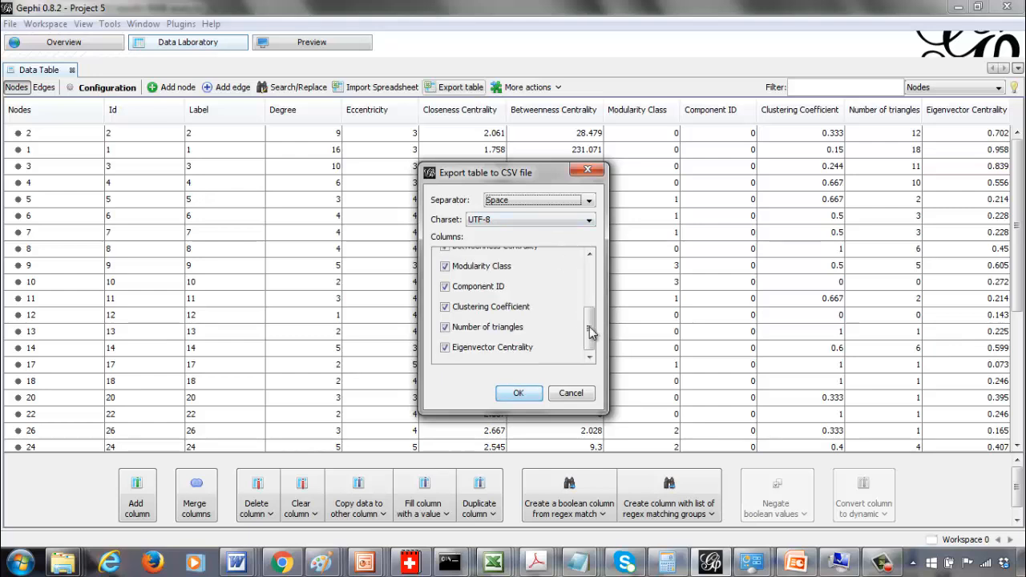
{"action": "left_click_drag", "start_coordinate": [589, 326], "coordinate": [589, 265]}
{"action": "left_click", "coordinate": [459, 282]}
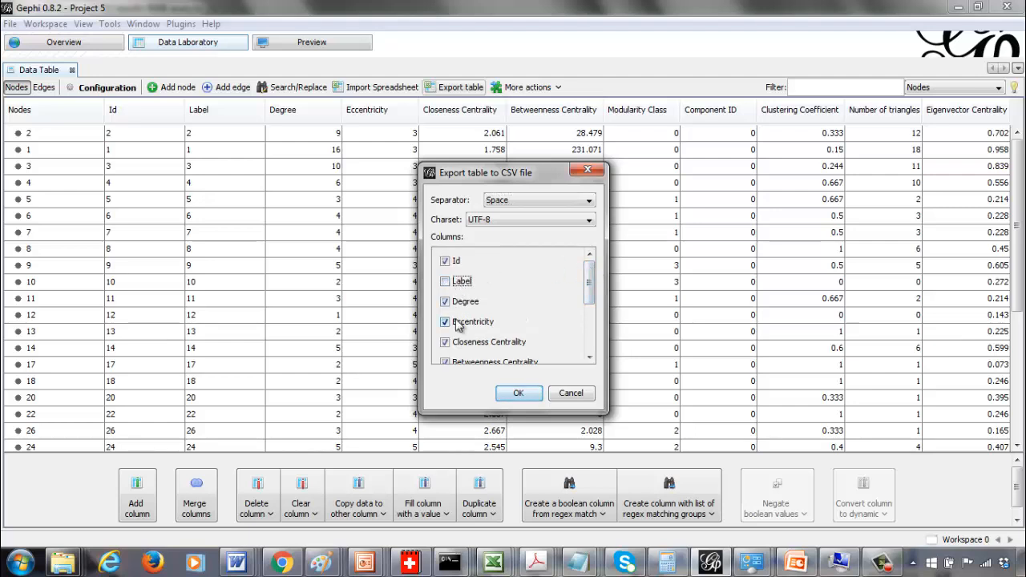
{"action": "left_click", "coordinate": [456, 323]}
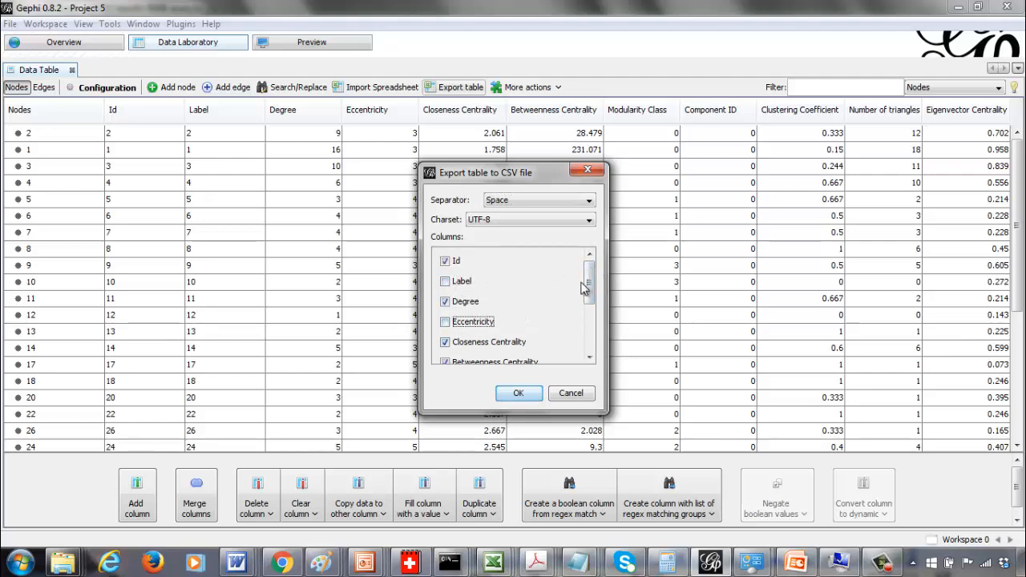
{"action": "left_click_drag", "start_coordinate": [591, 282], "coordinate": [591, 310]}
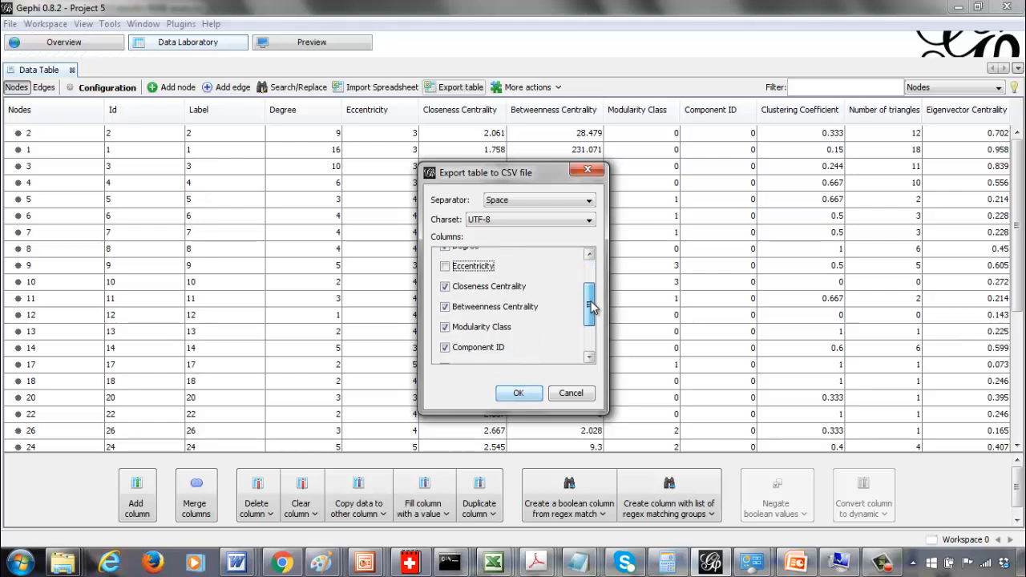
{"action": "left_click", "coordinate": [505, 328]}
{"action": "left_click", "coordinate": [497, 348]}
{"action": "scroll", "coordinate": [588, 341], "scroll_direction": "down", "scroll_amount": 1}
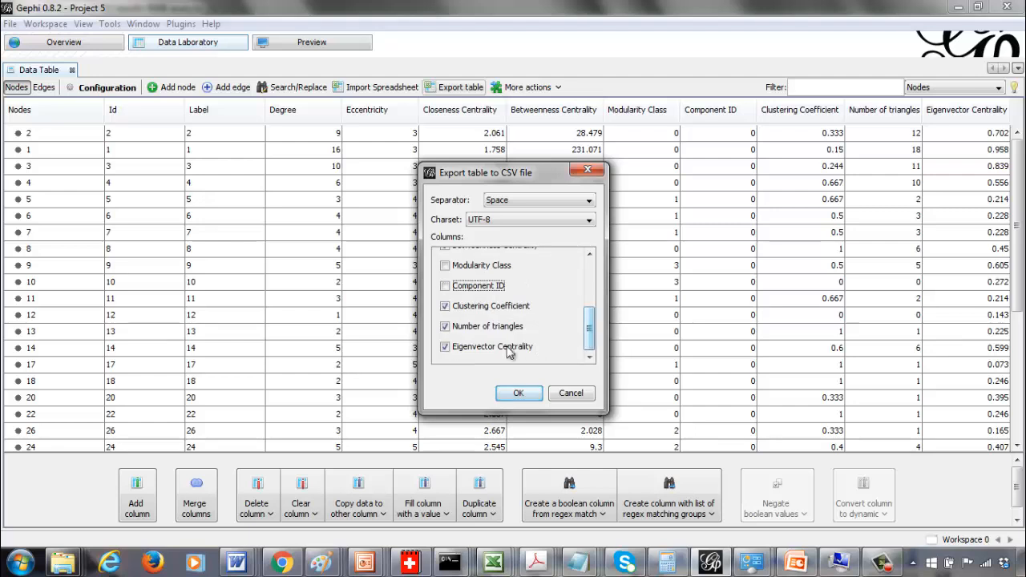
{"action": "left_click", "coordinate": [487, 307]}
{"action": "left_click", "coordinate": [484, 328]}
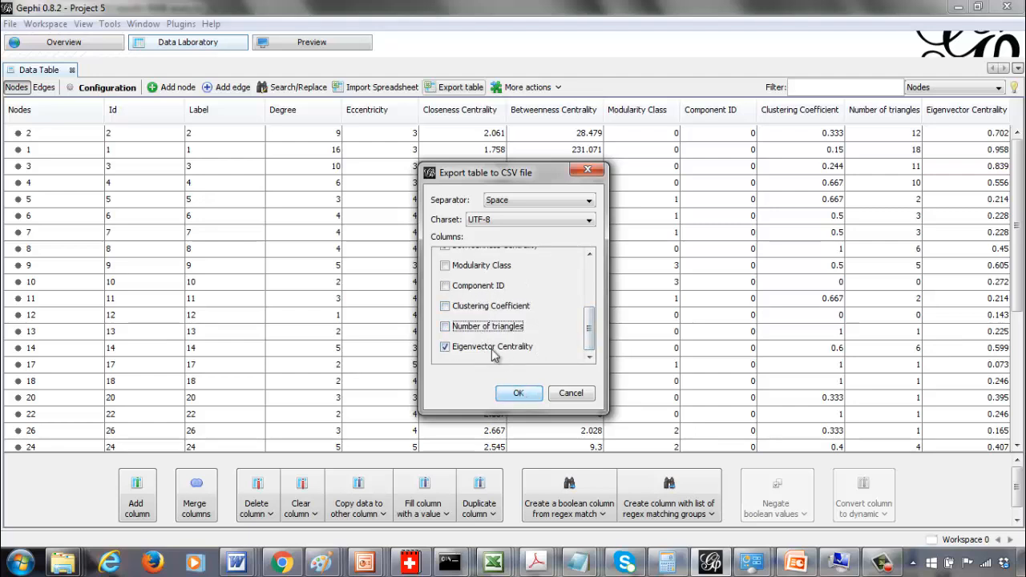
{"action": "left_click", "coordinate": [483, 310]}
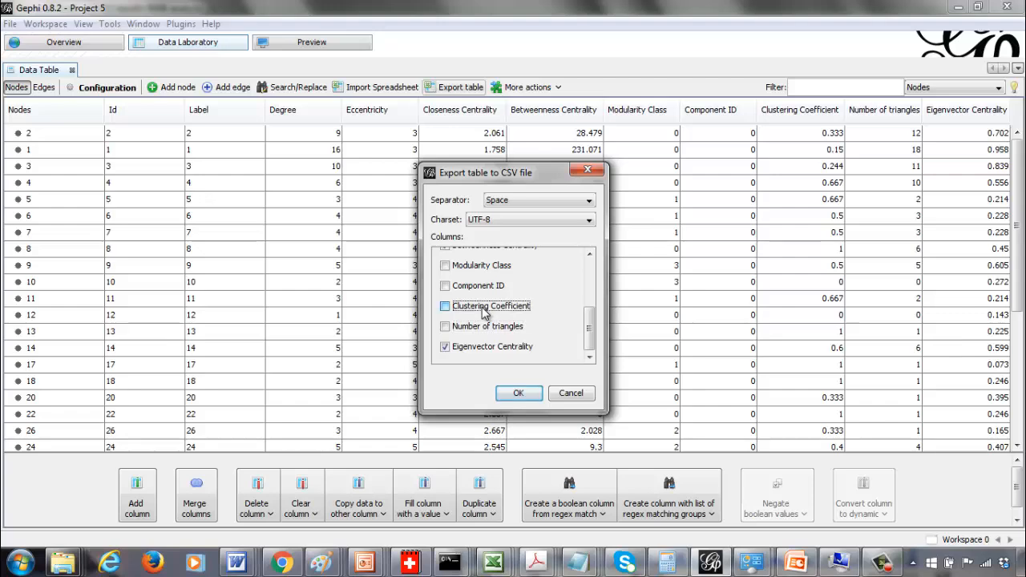
{"action": "left_click", "coordinate": [519, 392]}
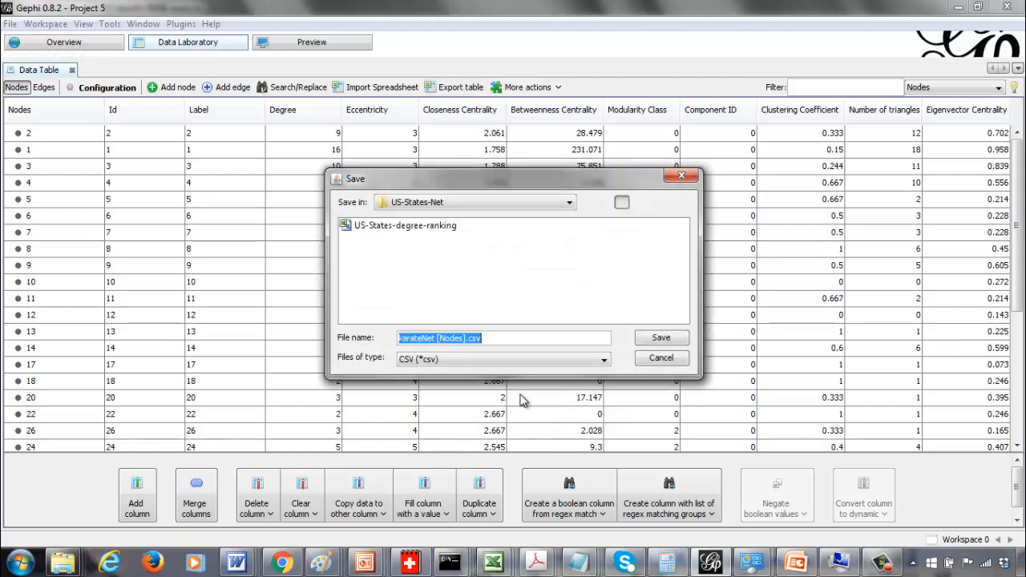
{"action": "left_click_drag", "start_coordinate": [560, 177], "coordinate": [538, 198]}
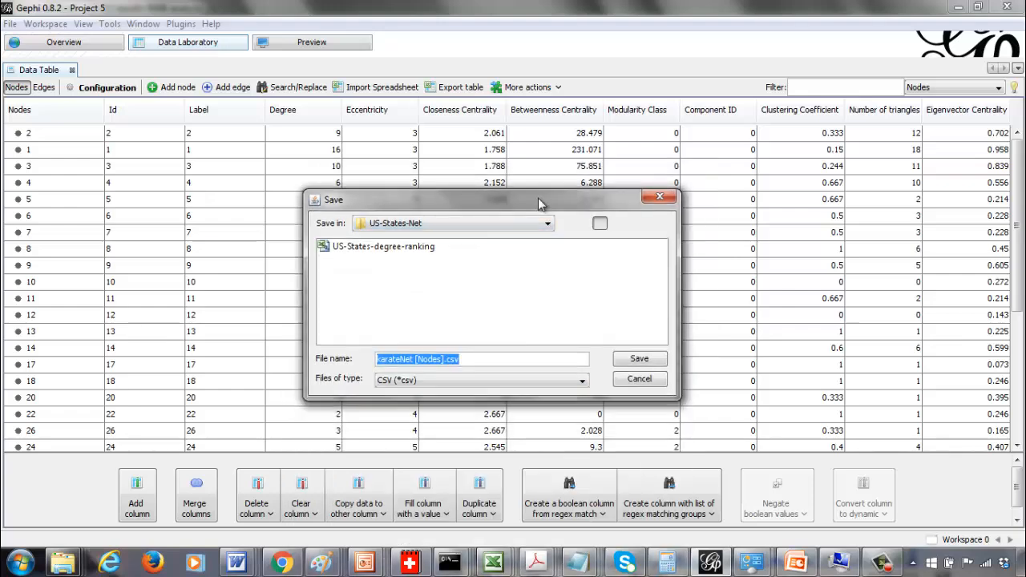
{"action": "left_click", "coordinate": [633, 380]}
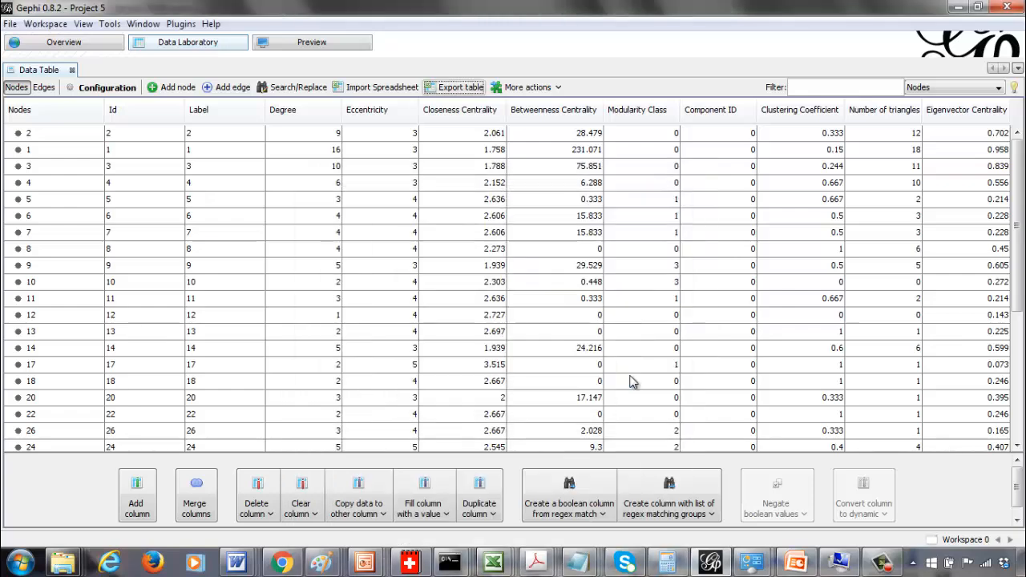
Reopen the node table export with Space separator, leaving out Label, Eccentricity, Modularity Class, Component ID and Number of triangles
{"action": "left_click", "coordinate": [453, 88]}
{"action": "left_click", "coordinate": [540, 202]}
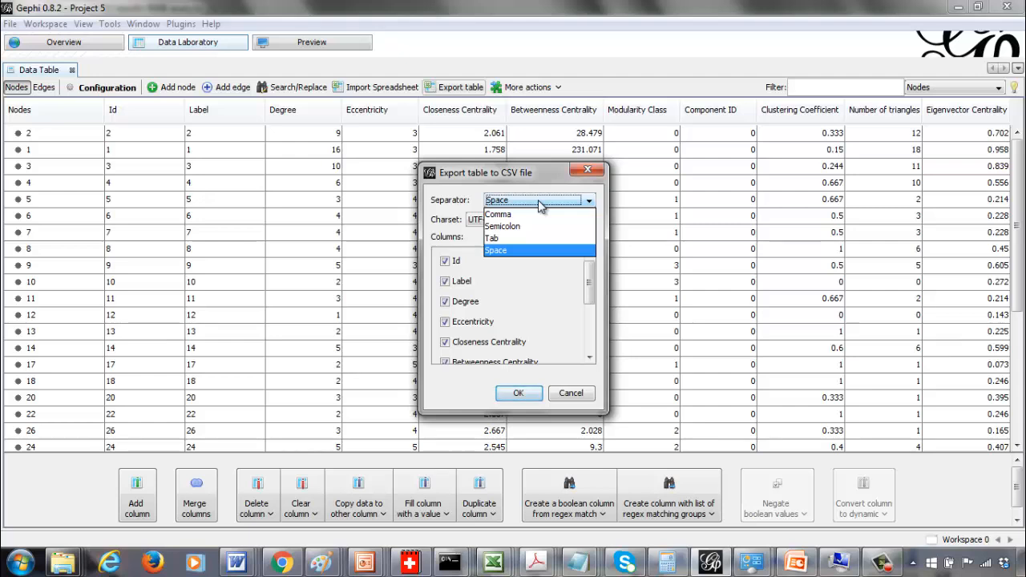
{"action": "left_click", "coordinate": [538, 201]}
{"action": "left_click", "coordinate": [463, 282]}
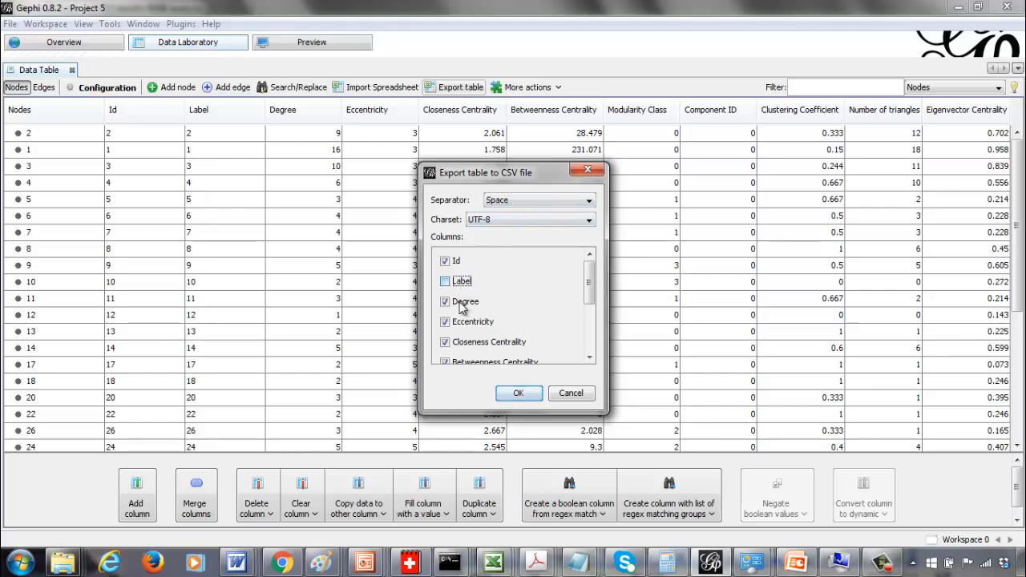
{"action": "left_click", "coordinate": [467, 323]}
{"action": "left_click_drag", "start_coordinate": [587, 295], "coordinate": [589, 325]}
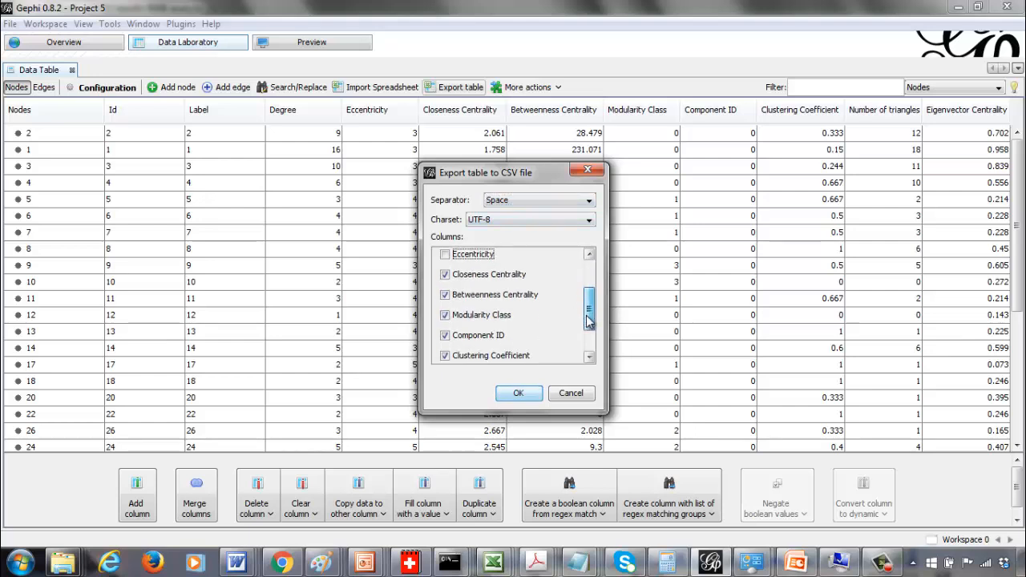
{"action": "left_click", "coordinate": [473, 310]}
{"action": "left_click", "coordinate": [473, 328]}
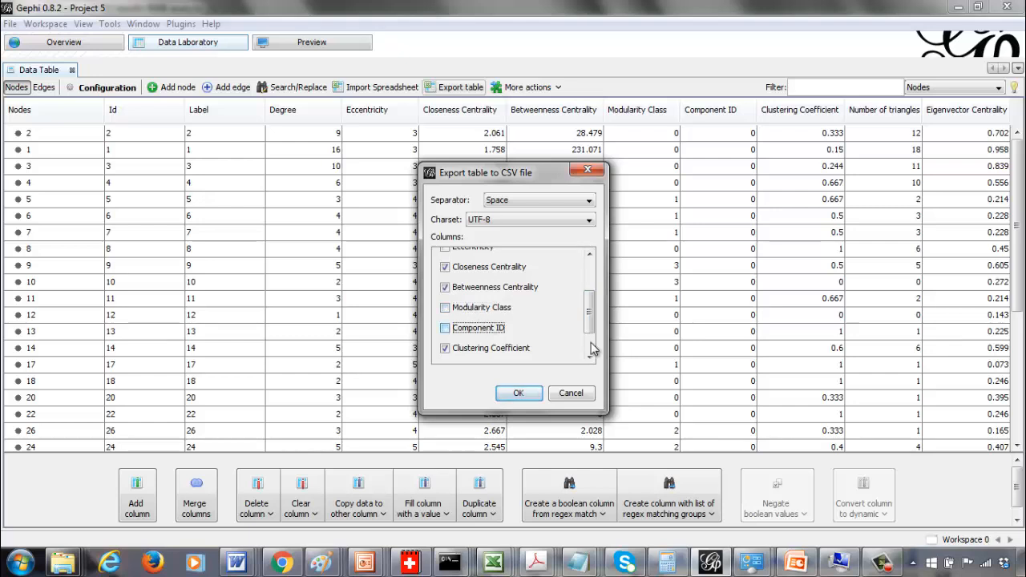
{"action": "scroll", "coordinate": [593, 344], "scroll_direction": "down", "scroll_amount": 2}
{"action": "left_click", "coordinate": [513, 327]}
Save the exported table as karateNet [Nodes].csv in the 641-code folder
{"action": "left_click", "coordinate": [515, 394]}
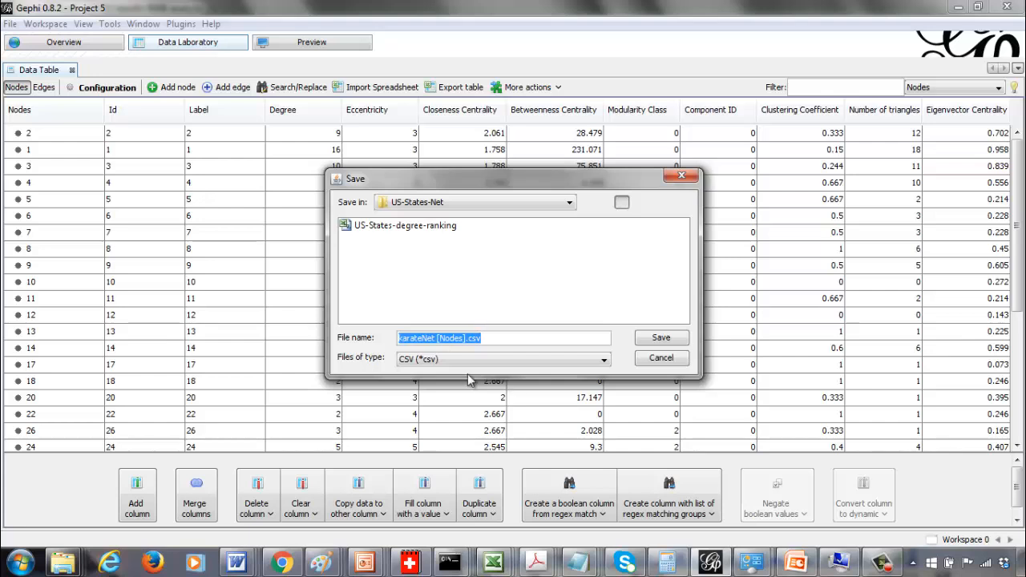
{"action": "left_click", "coordinate": [591, 203]}
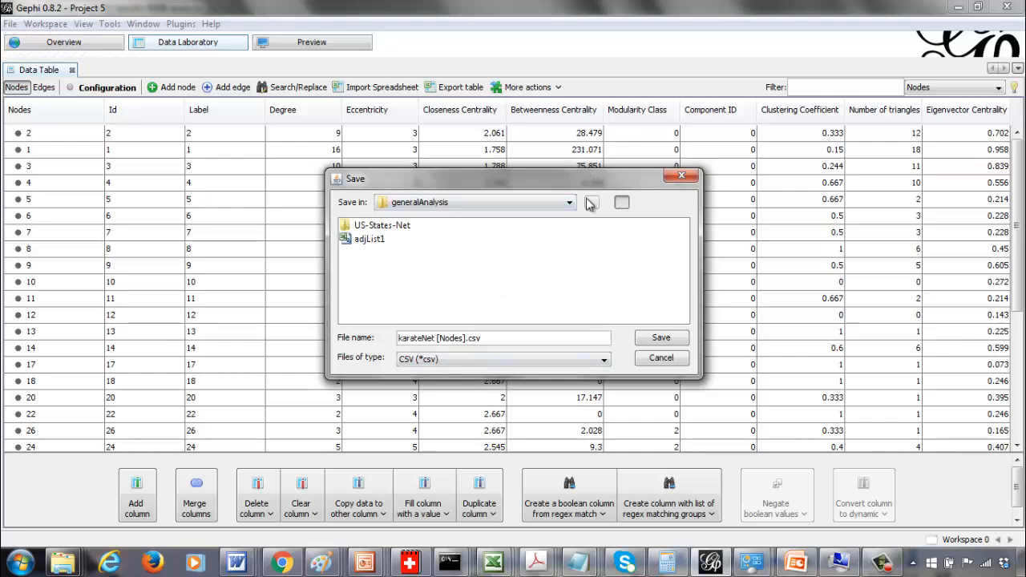
{"action": "left_click", "coordinate": [591, 203]}
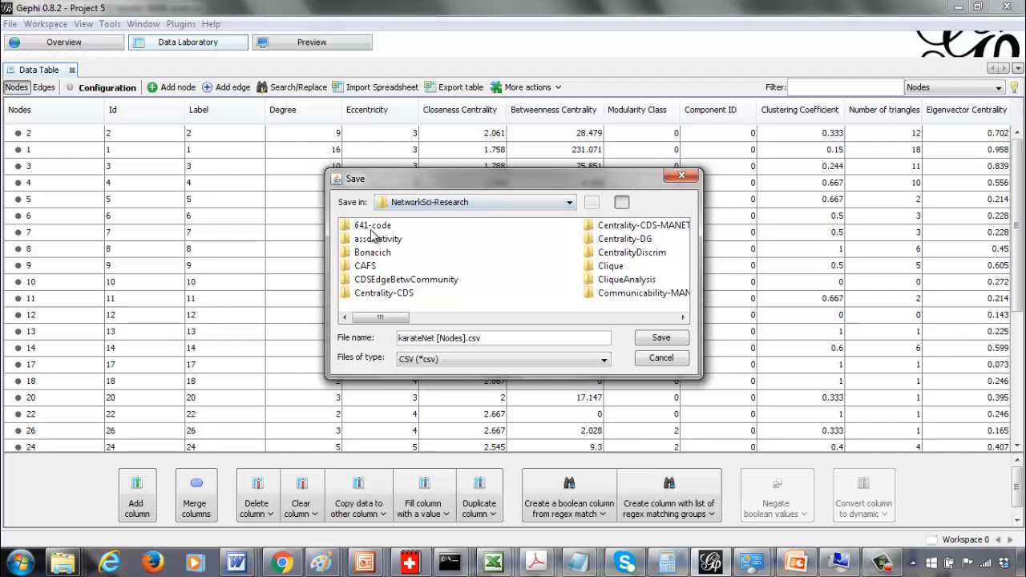
{"action": "double_click", "coordinate": [371, 228]}
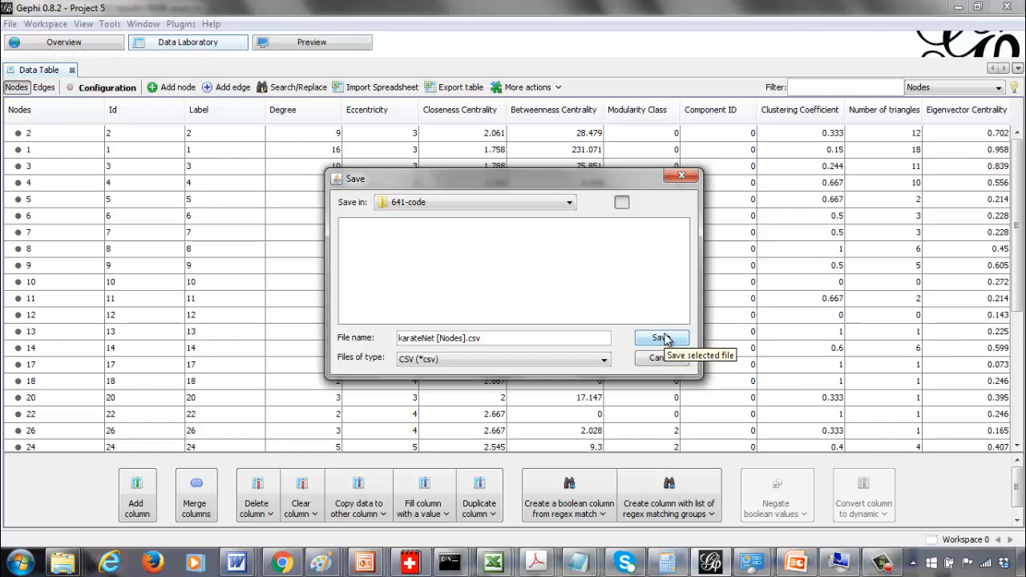
{"action": "left_click", "coordinate": [569, 363]}
{"action": "left_click", "coordinate": [569, 362]}
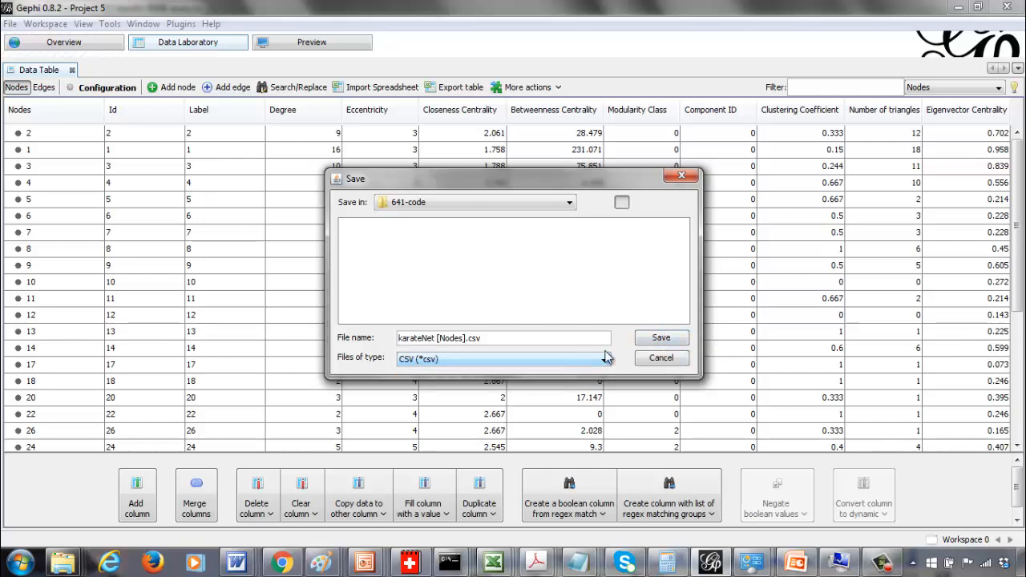
{"action": "left_click", "coordinate": [678, 343]}
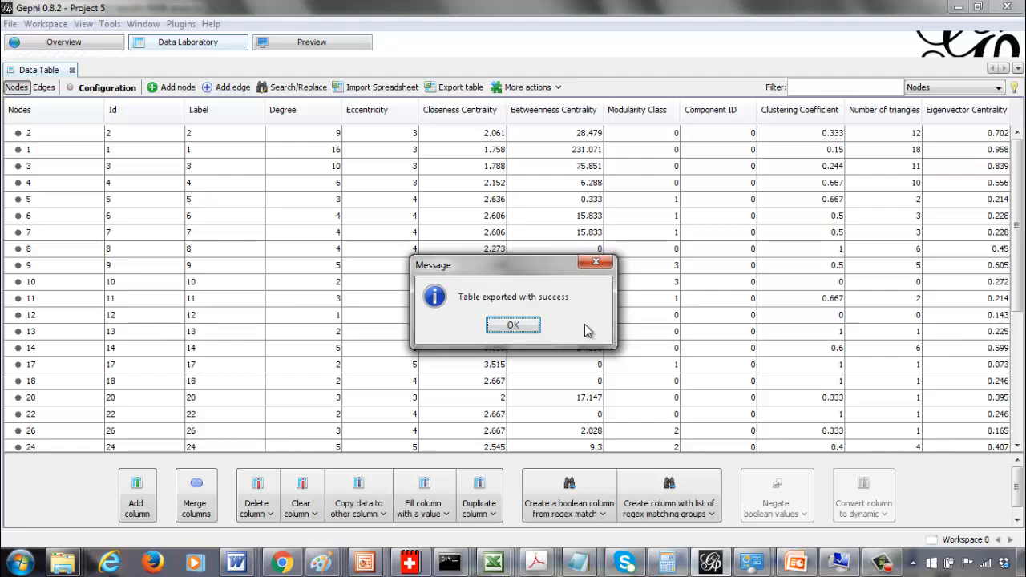
{"action": "left_click", "coordinate": [520, 329]}
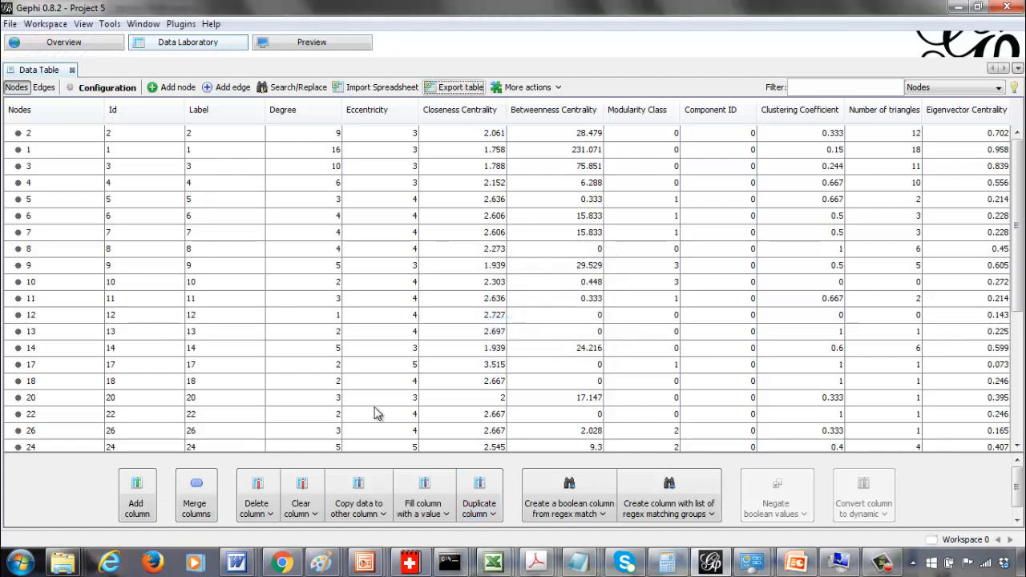
Switch to Excel and open the karateNet [Nodes] file from the 641-code folder
{"action": "left_click", "coordinate": [493, 562]}
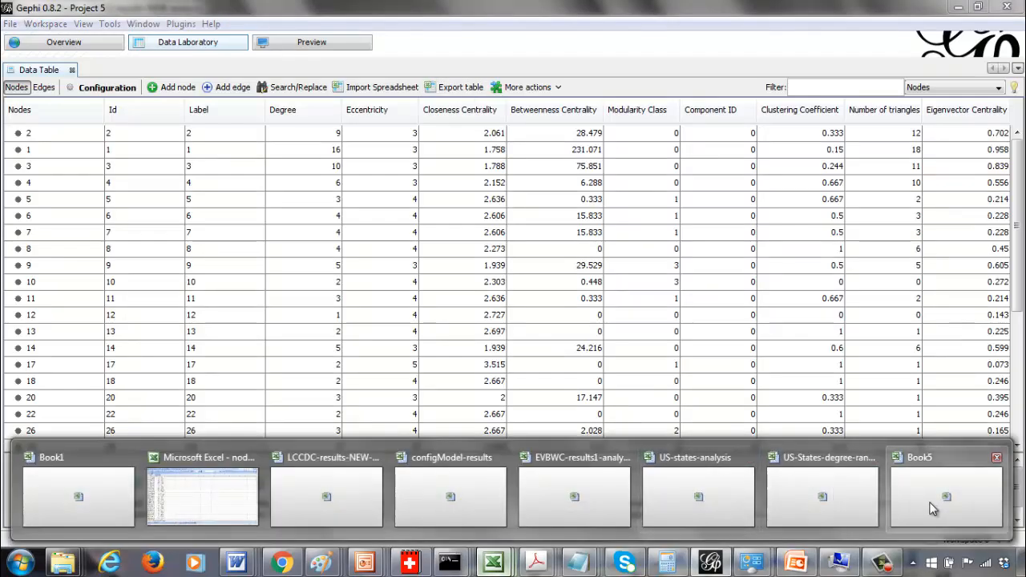
{"action": "left_click", "coordinate": [946, 491]}
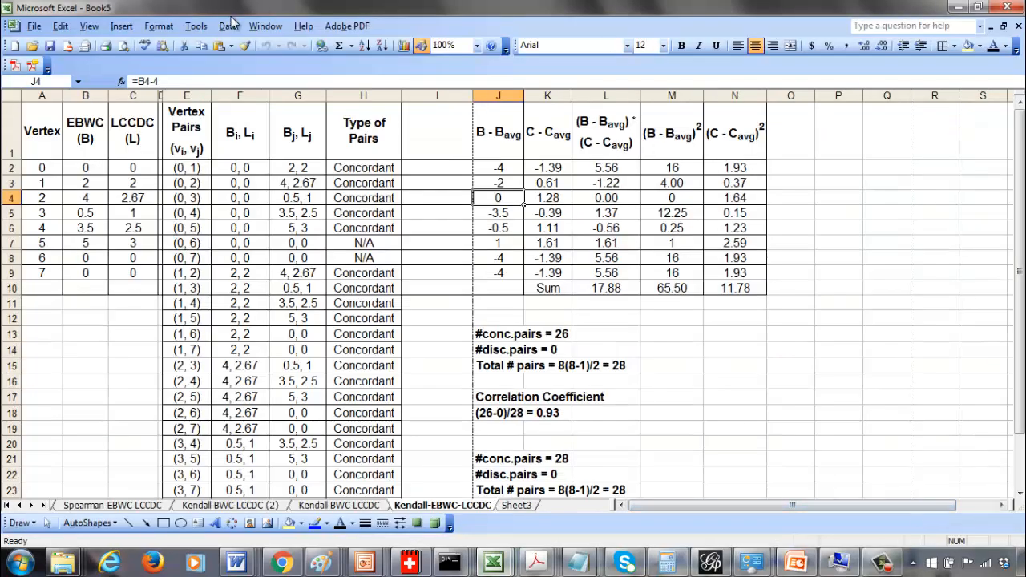
{"action": "left_click", "coordinate": [33, 45]}
{"action": "left_click", "coordinate": [621, 130]}
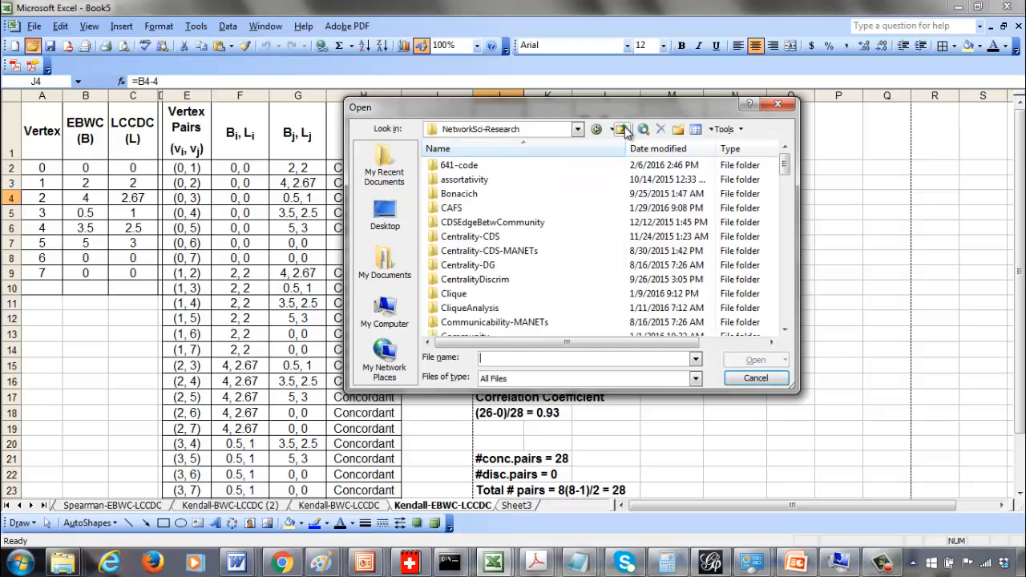
{"action": "double_click", "coordinate": [481, 169]}
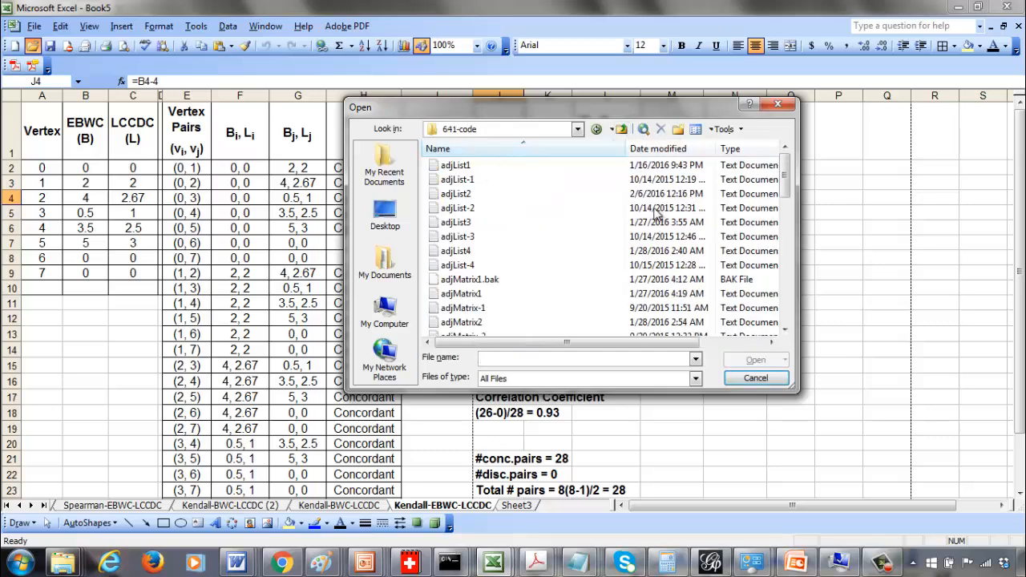
{"action": "left_click", "coordinate": [660, 150]}
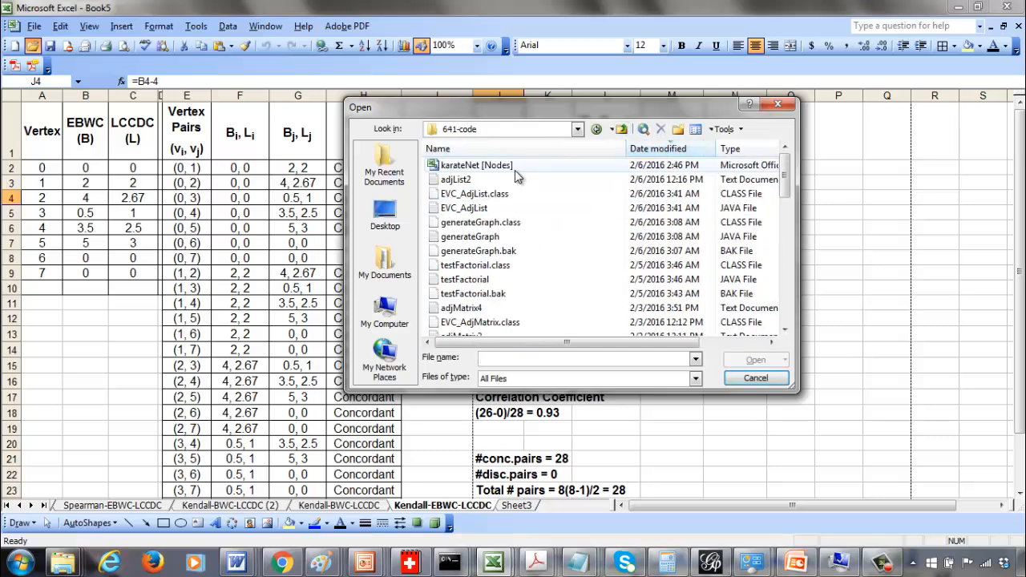
{"action": "double_click", "coordinate": [515, 167]}
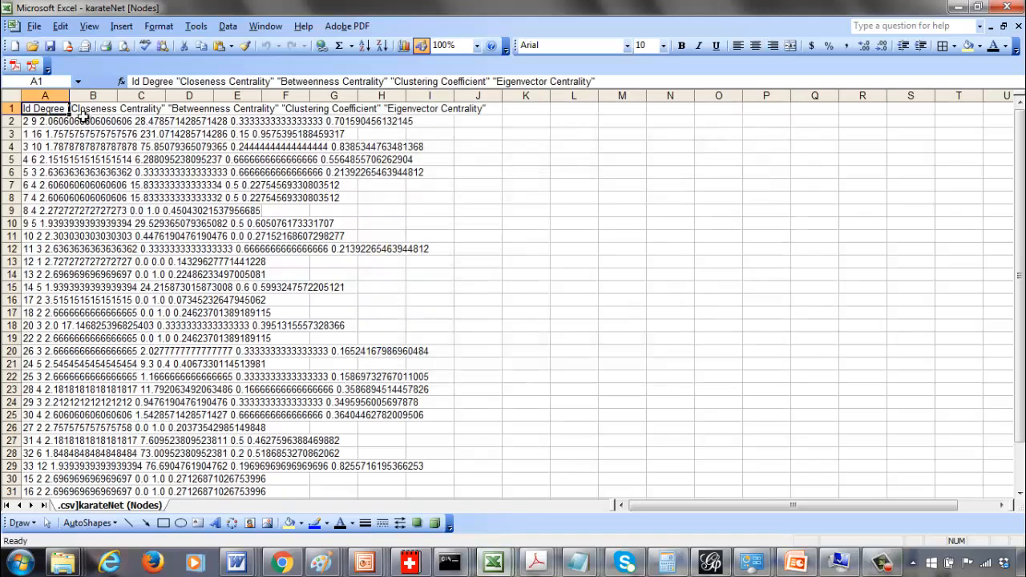
Split column A into separate columns with Text to Columns, delimited by tab and space
{"action": "left_click", "coordinate": [46, 95]}
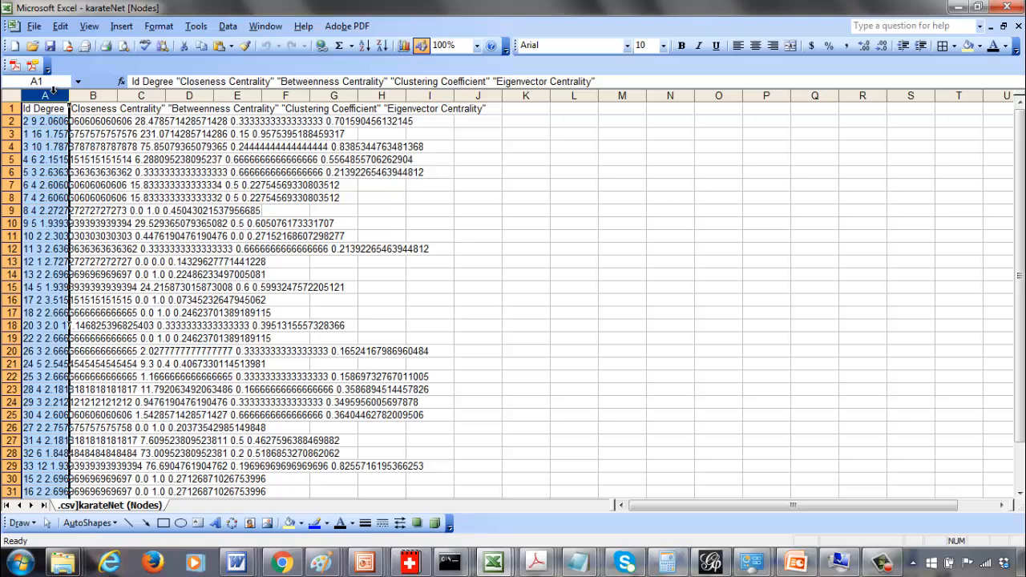
{"action": "left_click", "coordinate": [228, 27]}
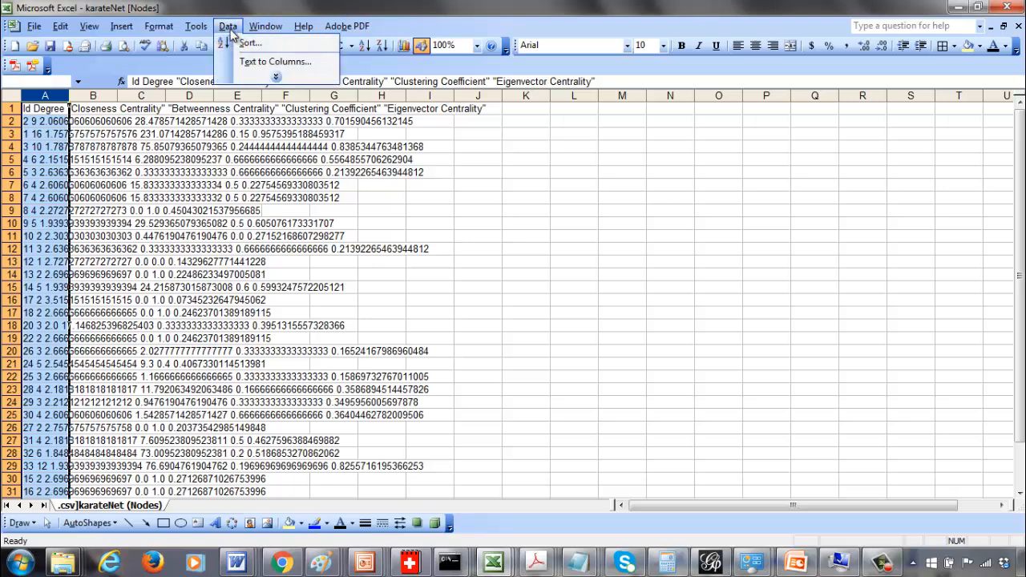
{"action": "left_click", "coordinate": [240, 61]}
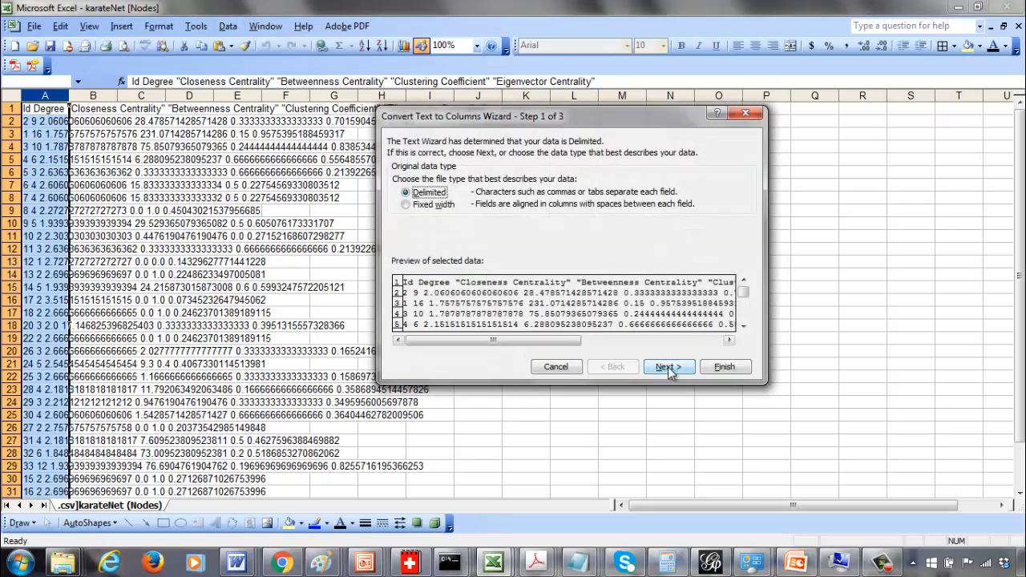
{"action": "left_click", "coordinate": [668, 366]}
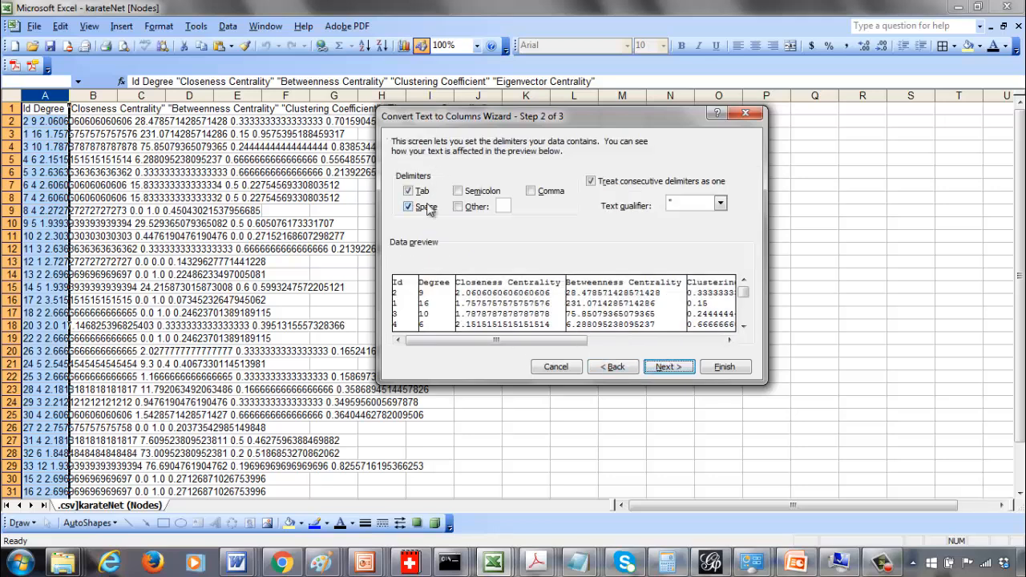
{"action": "left_click", "coordinate": [694, 343]}
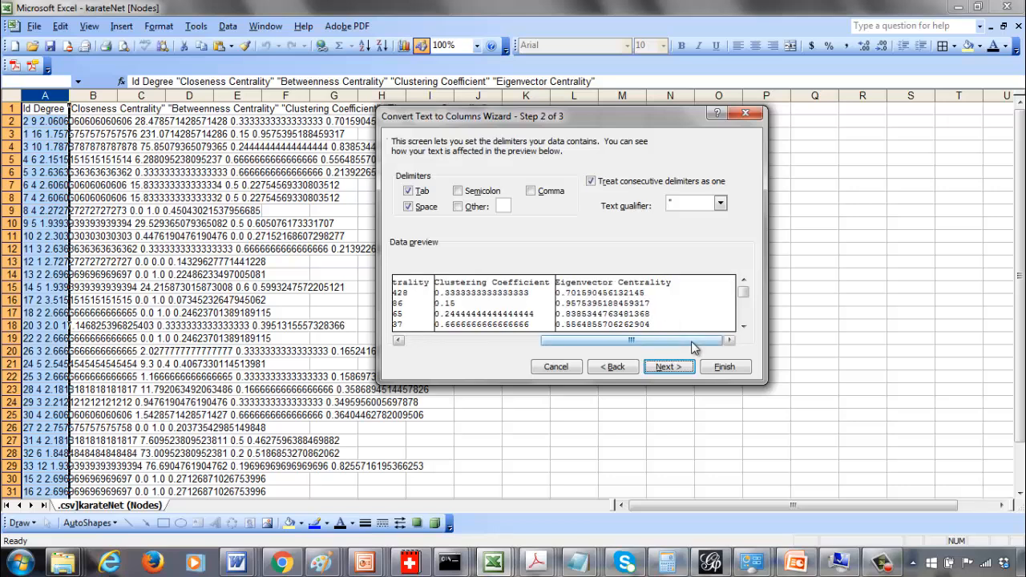
{"action": "left_click", "coordinate": [518, 340]}
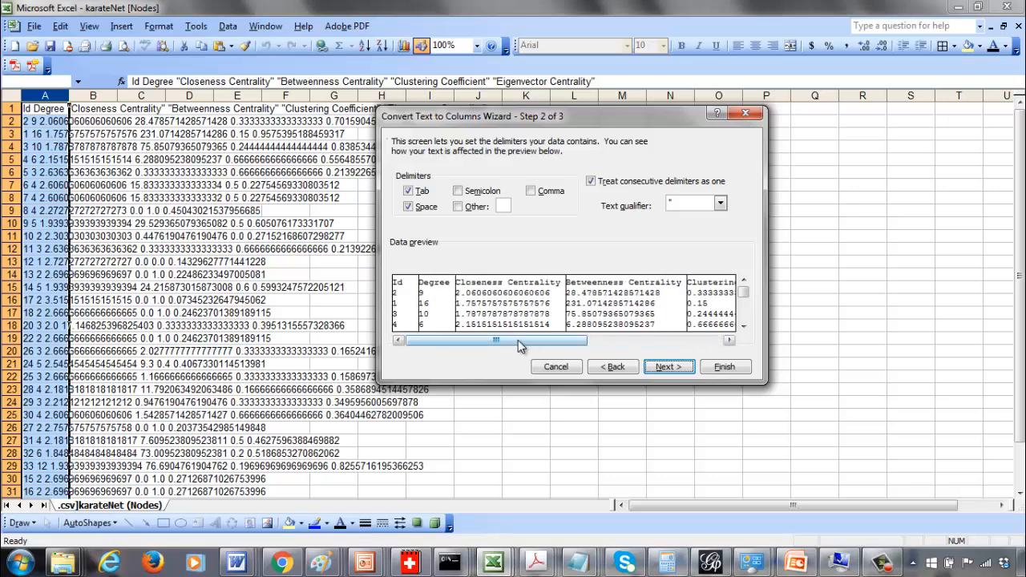
{"action": "left_click", "coordinate": [670, 367]}
{"action": "left_click", "coordinate": [726, 367]}
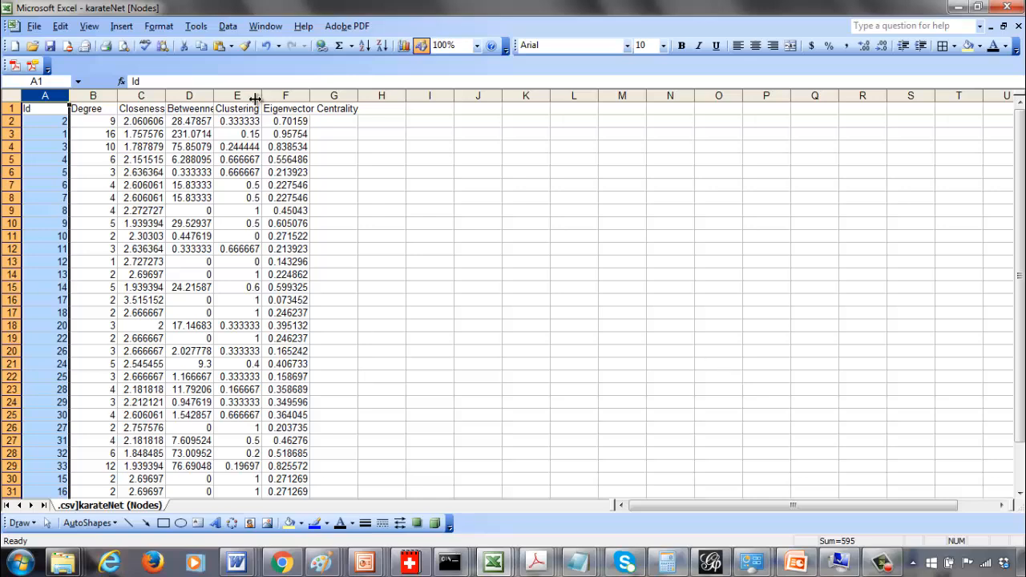
Start saving a copy of the sheet in the 641-code folder as a Microsoft Excel 97-2003 & 5.0/95 Workbook
{"action": "left_click", "coordinate": [34, 26]}
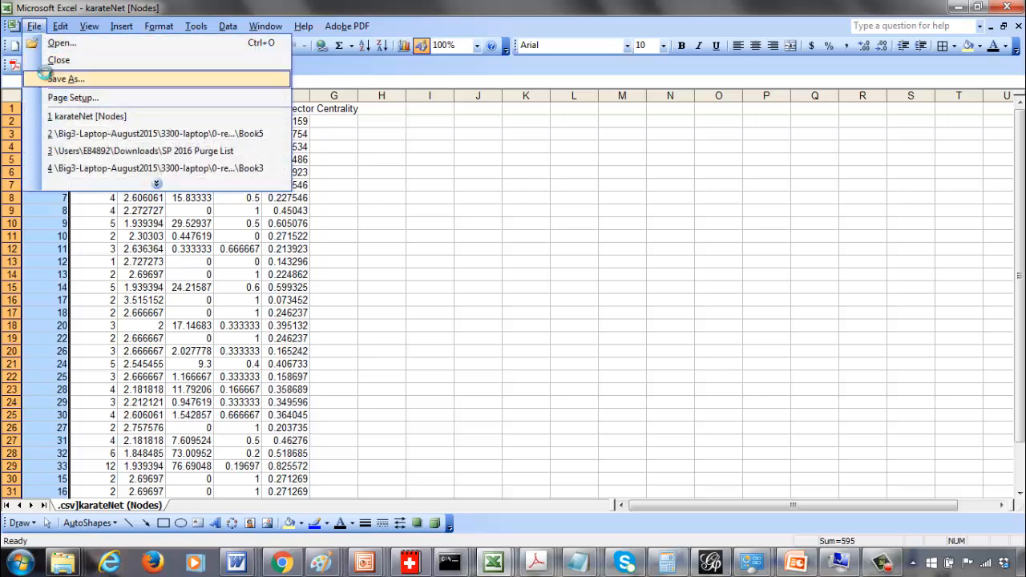
{"action": "left_click", "coordinate": [56, 78]}
{"action": "left_click", "coordinate": [522, 530]}
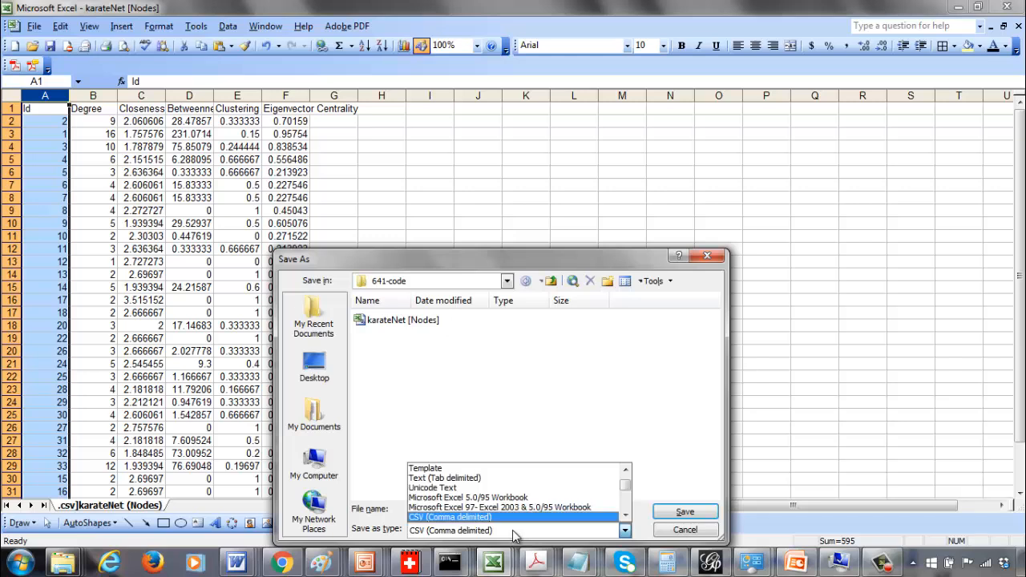
{"action": "left_click", "coordinate": [626, 500]}
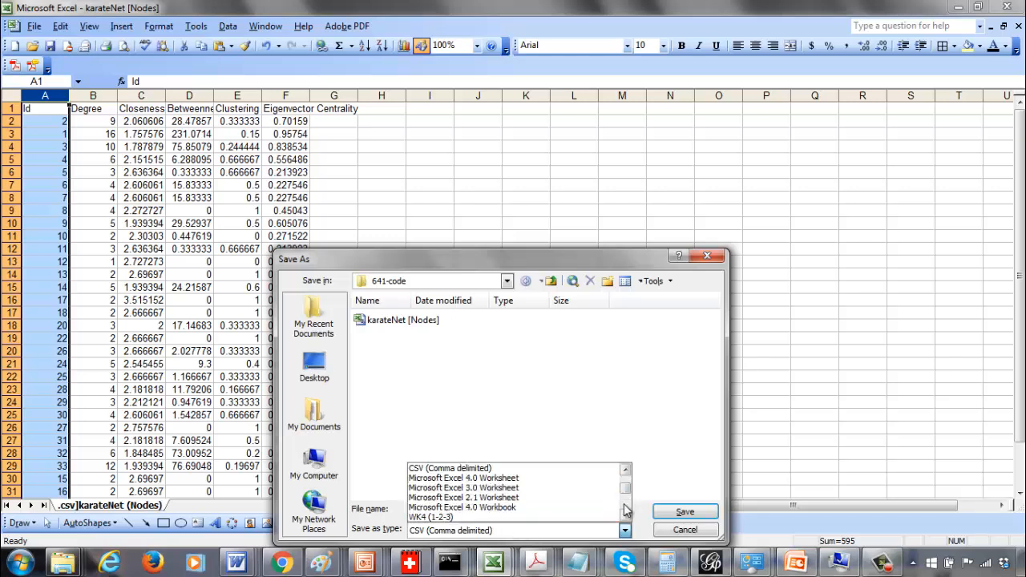
{"action": "left_click", "coordinate": [625, 505]}
{"action": "left_click", "coordinate": [624, 505]}
{"action": "left_click", "coordinate": [626, 510]}
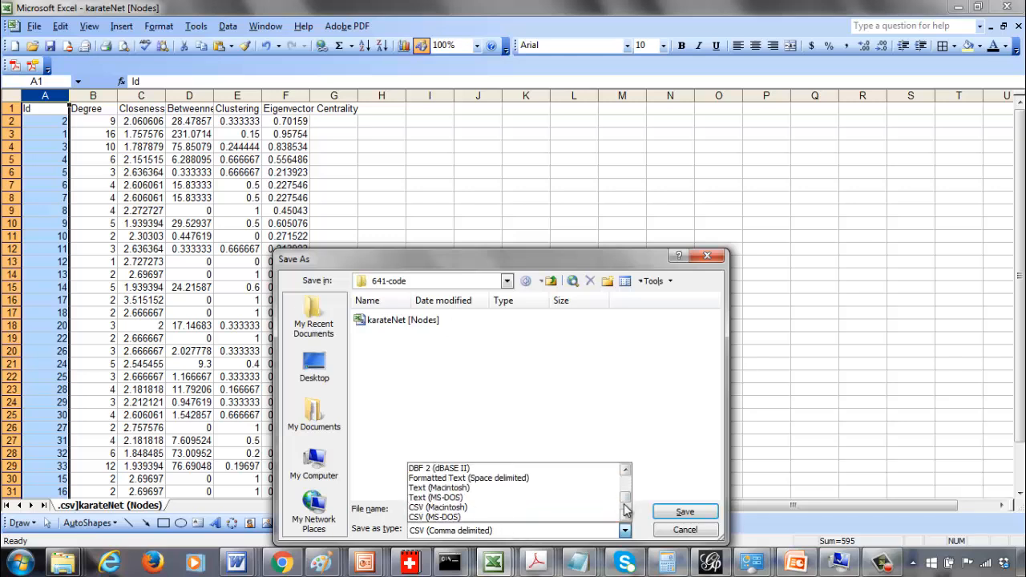
{"action": "left_click", "coordinate": [626, 510]}
{"action": "left_click", "coordinate": [626, 489]}
{"action": "left_click", "coordinate": [626, 489]}
{"action": "left_click", "coordinate": [624, 489]}
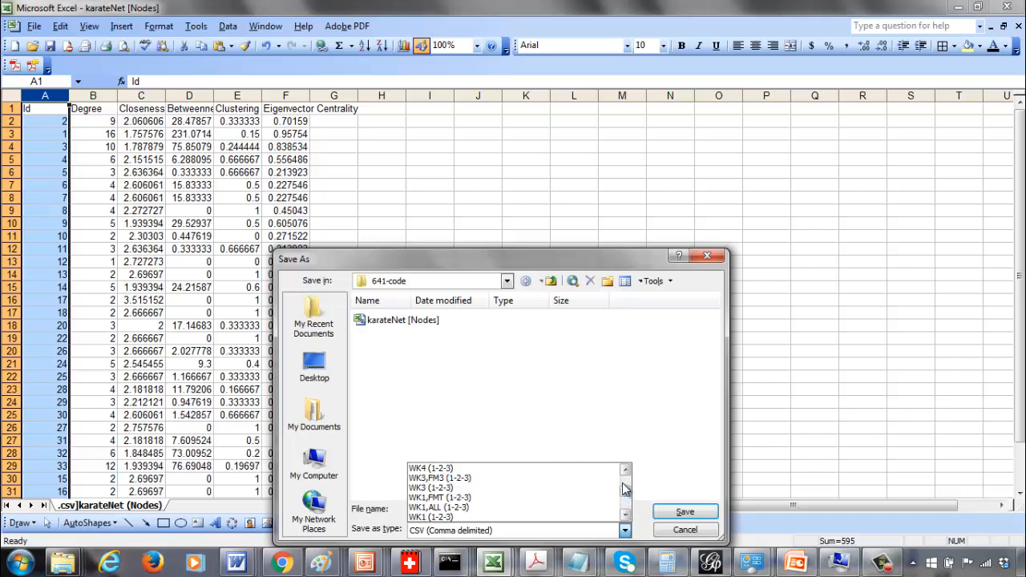
{"action": "left_click", "coordinate": [624, 489]}
{"action": "left_click", "coordinate": [624, 481]}
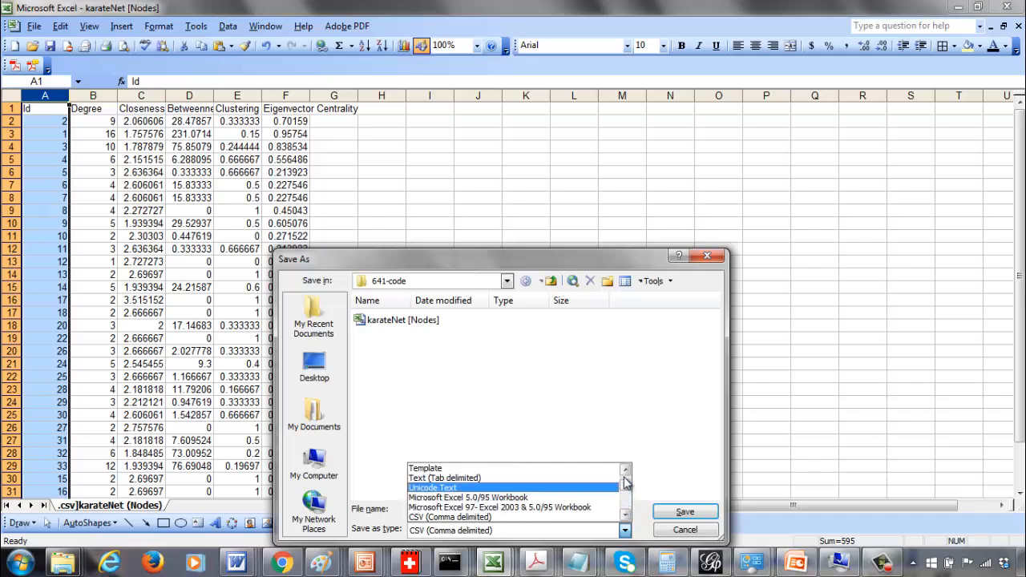
{"action": "left_click", "coordinate": [596, 507]}
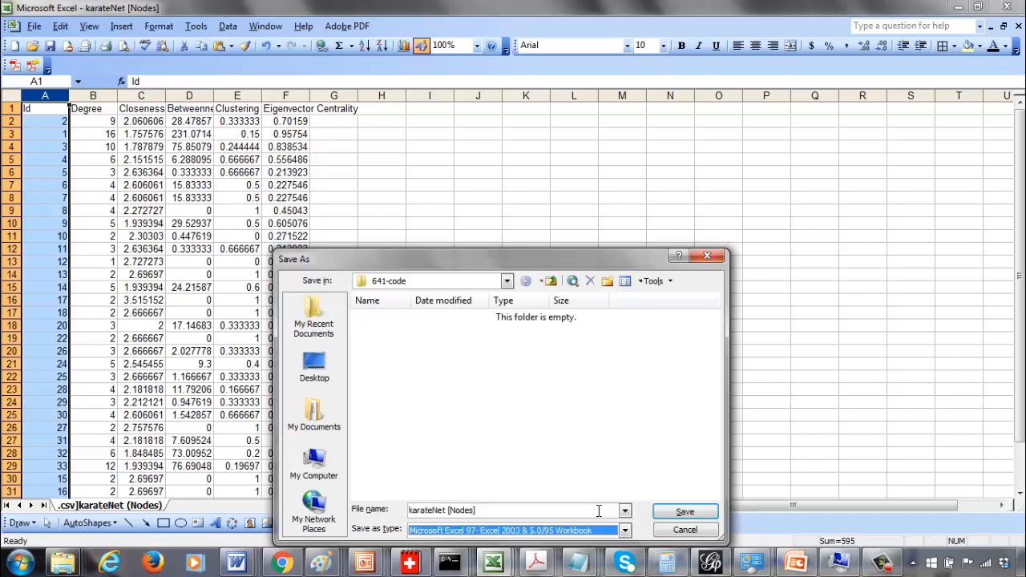
Name the workbook karateNet-Metrics and save it
{"action": "left_click", "coordinate": [488, 517]}
{"action": "left_click", "coordinate": [490, 518]}
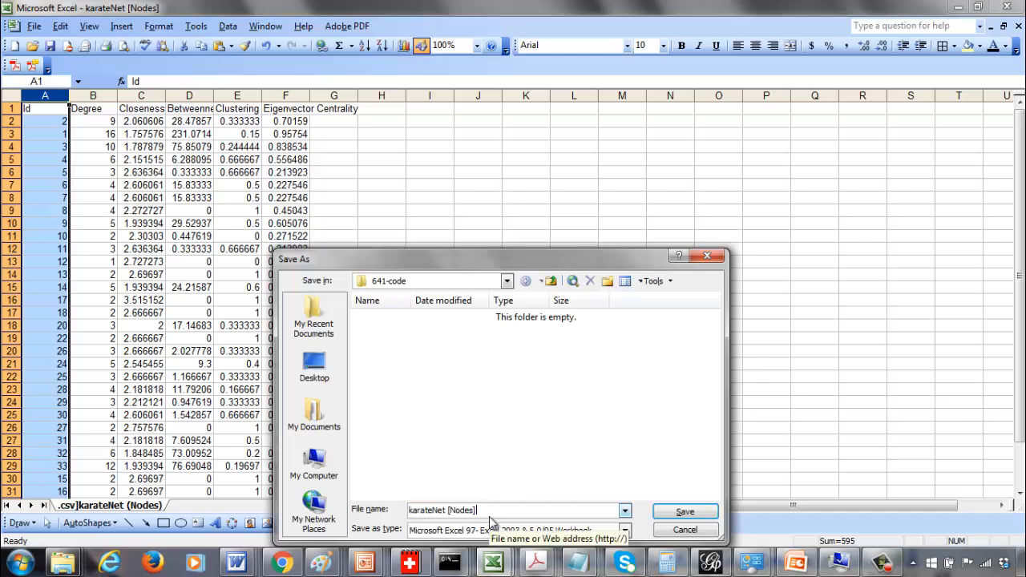
{"action": "key", "text": "BackSpace"}
{"action": "key", "text": "BackSpace"}
{"action": "key", "text": "BackSpace"}
{"action": "key", "text": "BackSpace"}
{"action": "key", "text": "BackSpace"}
{"action": "key", "text": "BackSpace"}
{"action": "key", "text": "BackSpace"}
{"action": "type", "text": "-D"}
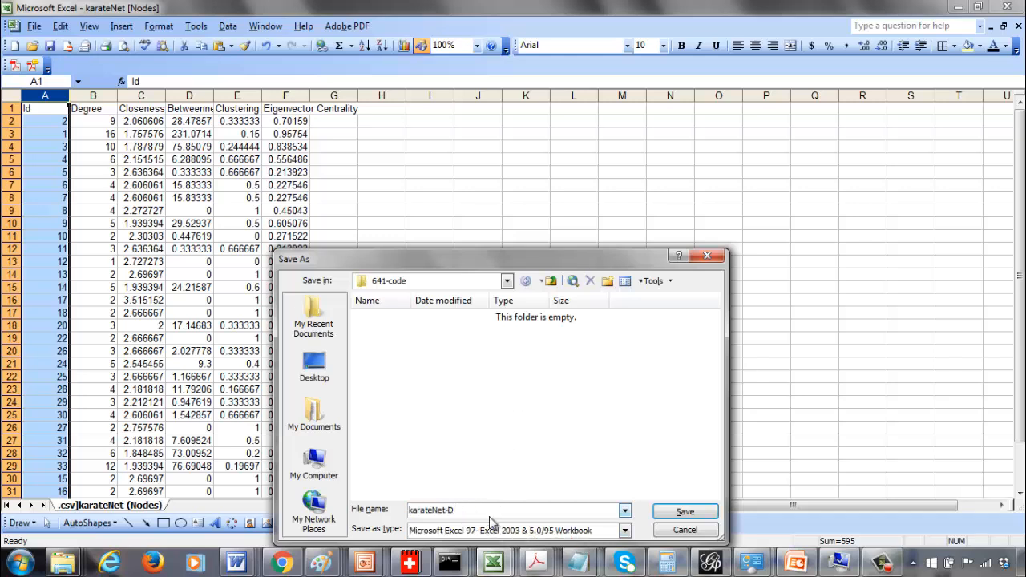
{"action": "type", "text": "ata"}
{"action": "left_click_drag", "start_coordinate": [441, 257], "coordinate": [496, 108]}
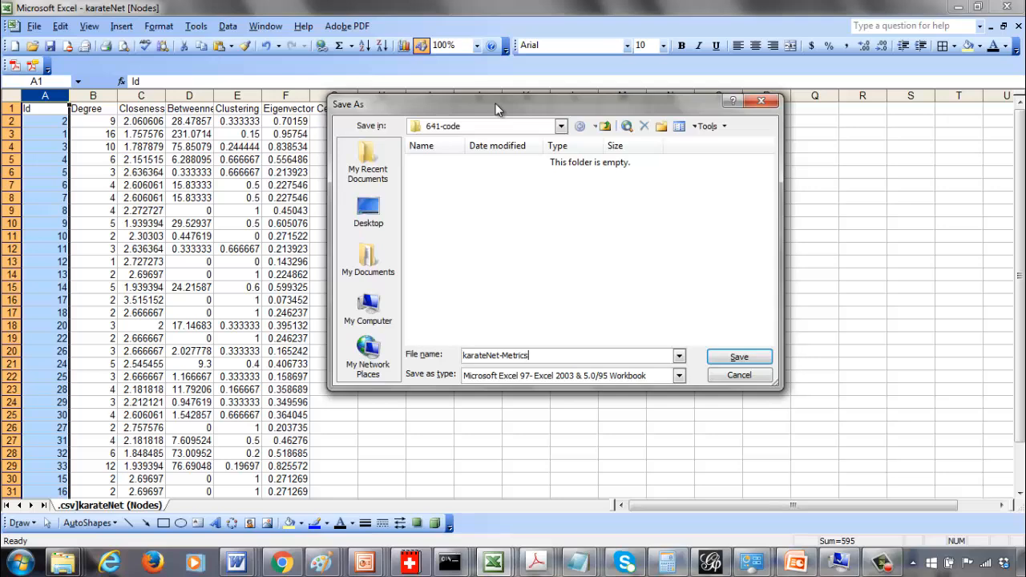
{"action": "left_click", "coordinate": [738, 359]}
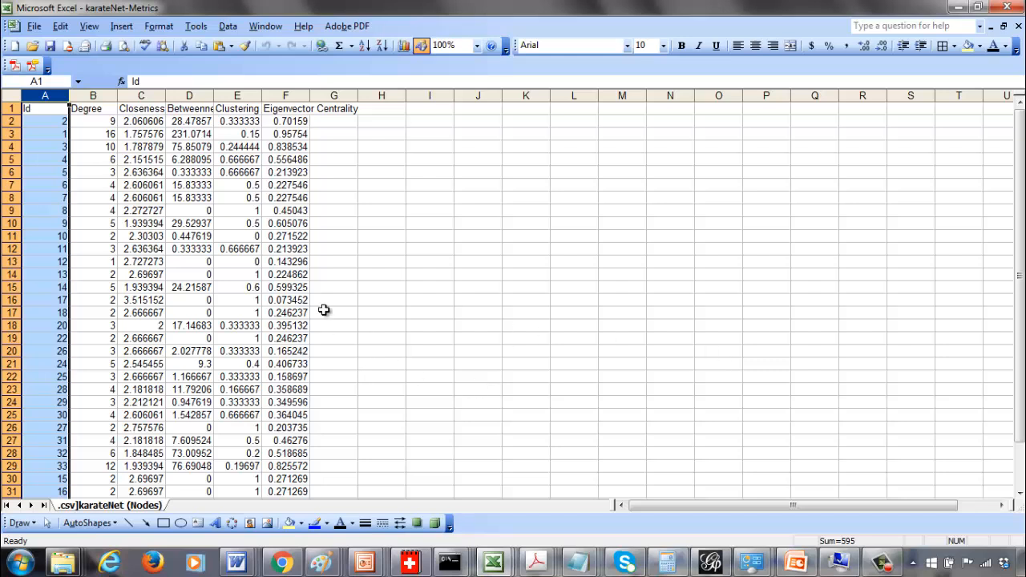
Rename the worksheet tab to Metrics
{"action": "double_click", "coordinate": [112, 506]}
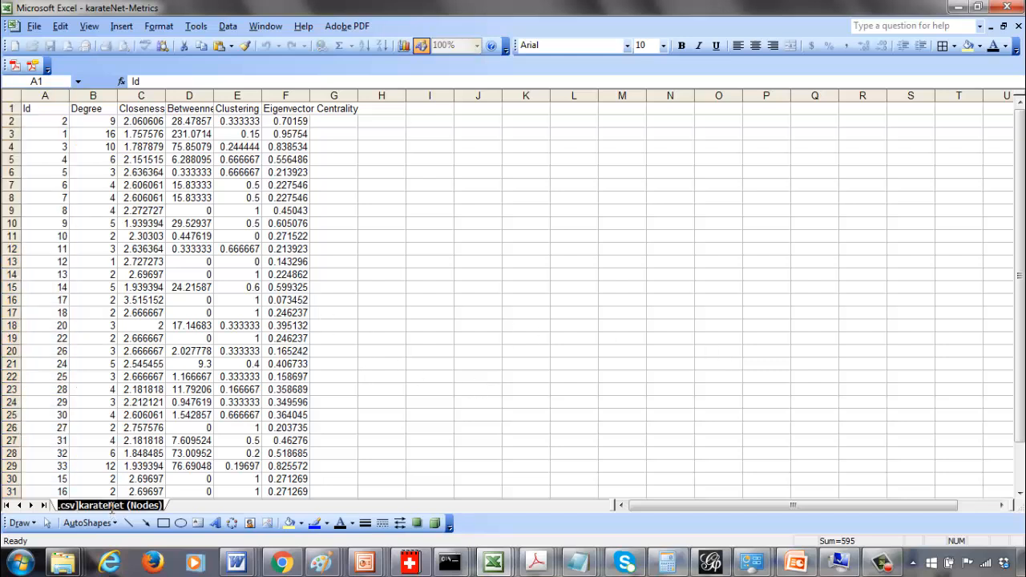
{"action": "type", "text": "Metrics"}
{"action": "key", "text": "Return"}
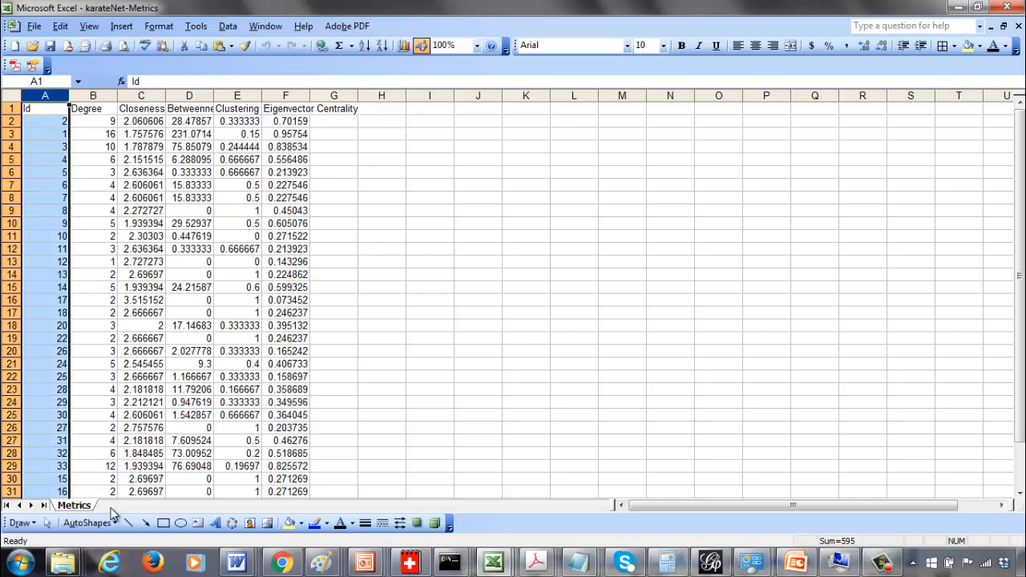
{"action": "left_click", "coordinate": [553, 349]}
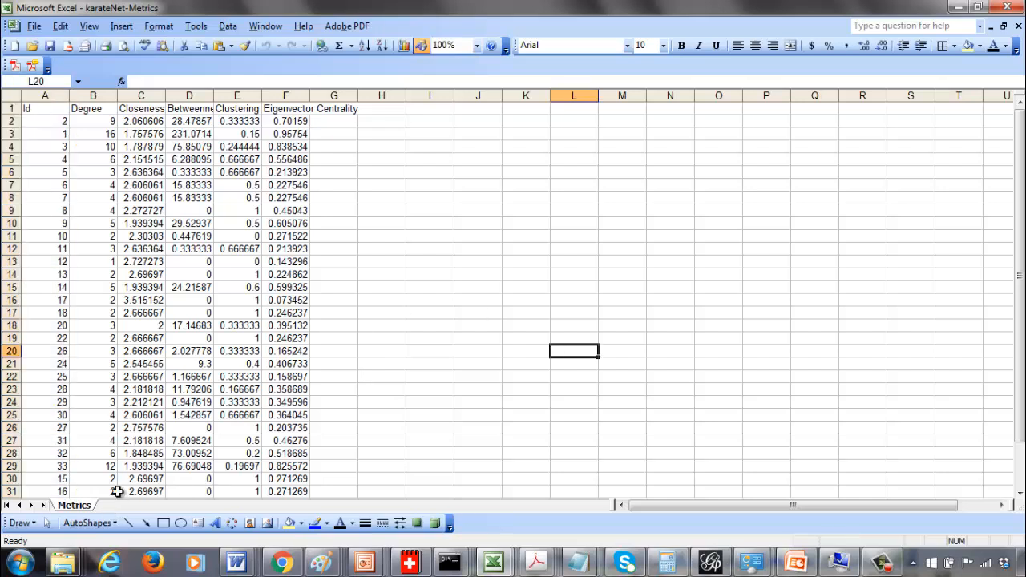
{"action": "double_click", "coordinate": [74, 506]}
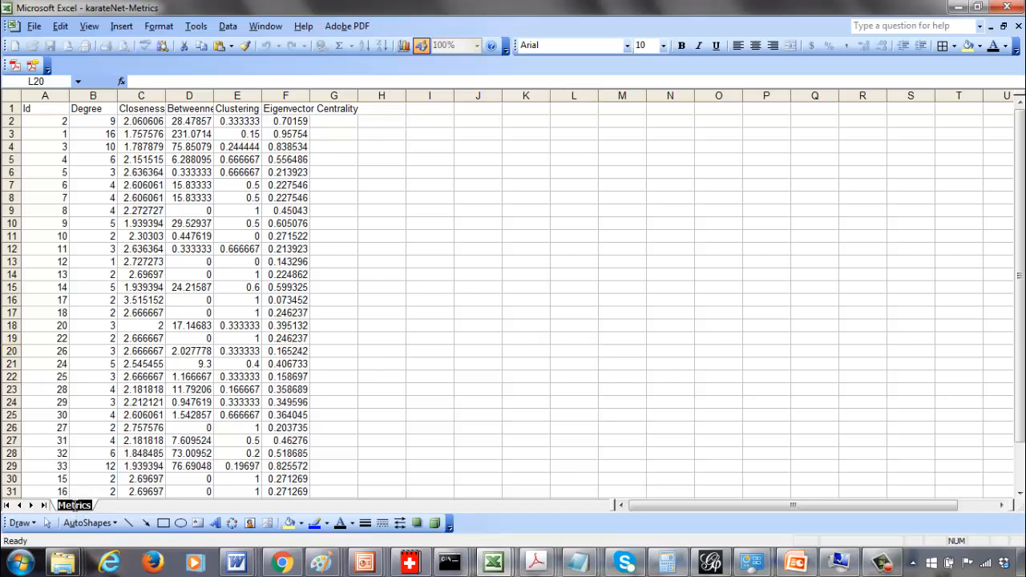
{"action": "left_click", "coordinate": [81, 506]}
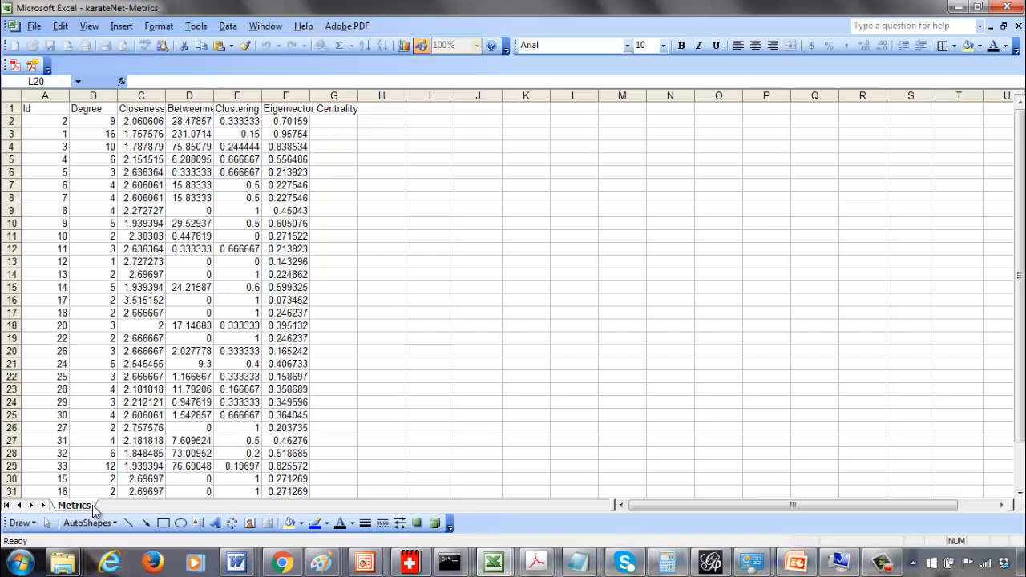
{"action": "double_click", "coordinate": [91, 506]}
{"action": "key", "text": "Return"}
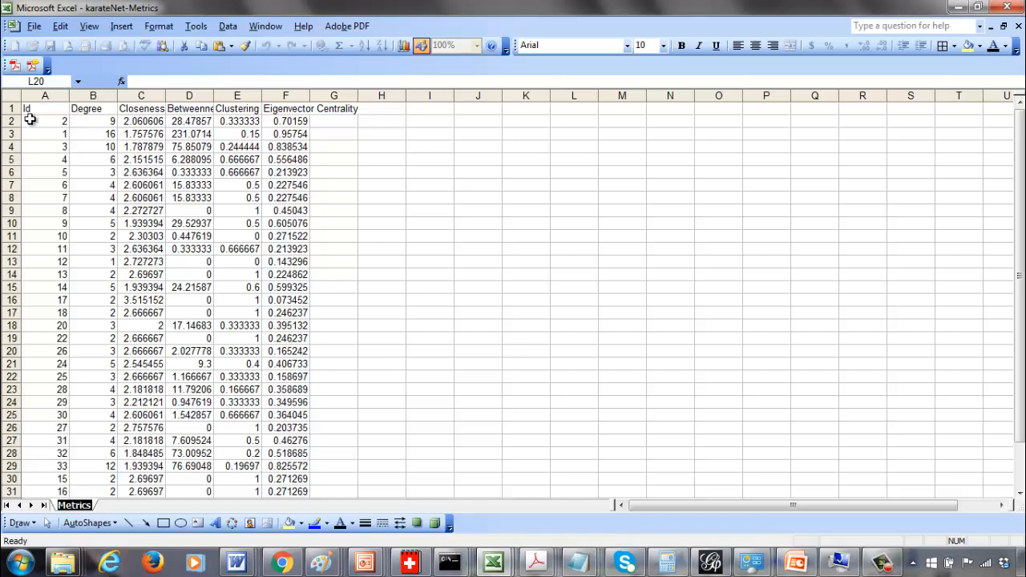
Sort the data in columns A to F by Id in ascending order, with a header row
{"action": "left_click_drag", "start_coordinate": [45, 96], "coordinate": [313, 95]}
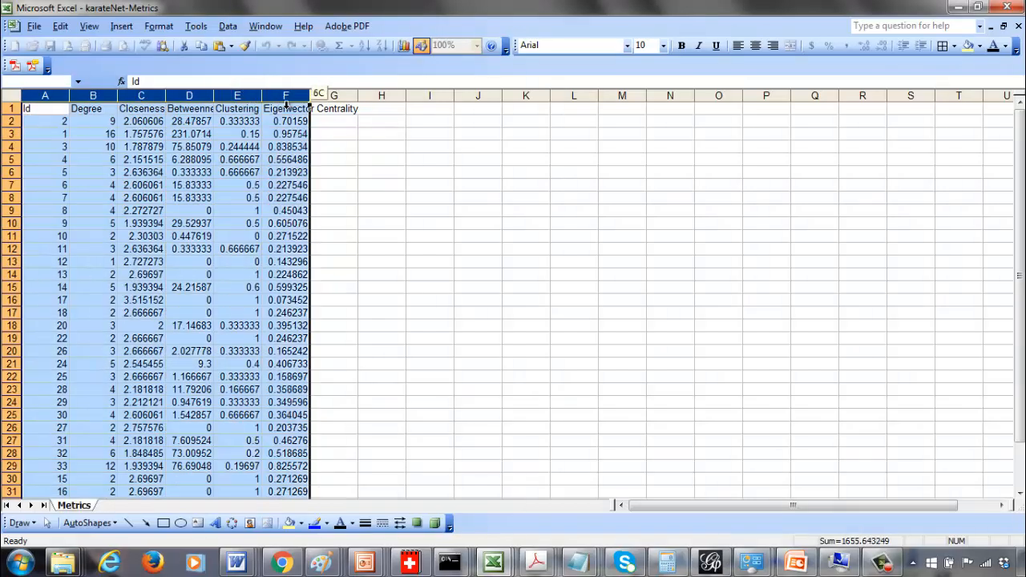
{"action": "left_click", "coordinate": [228, 26]}
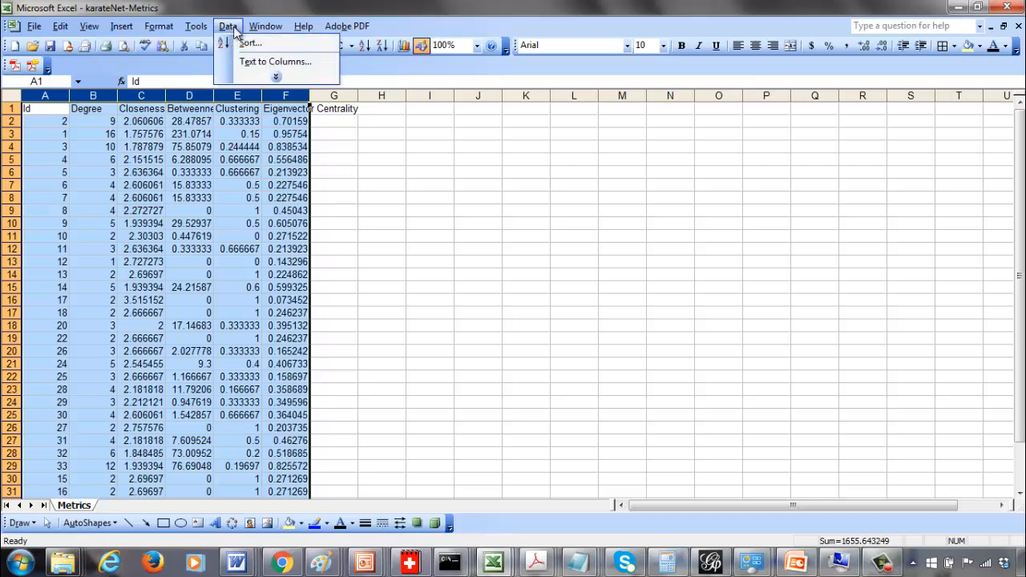
{"action": "left_click", "coordinate": [244, 42]}
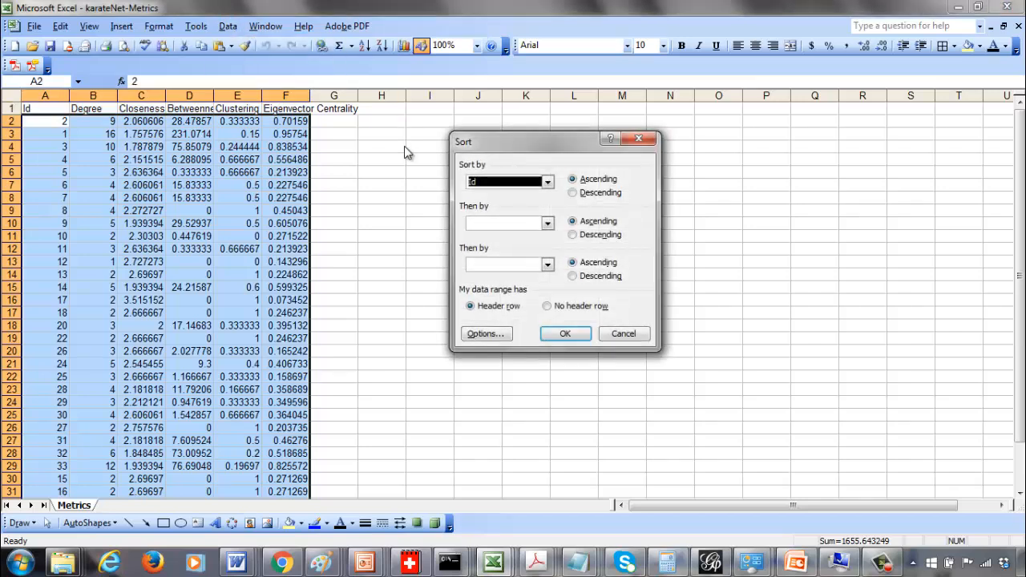
{"action": "left_click", "coordinate": [567, 333]}
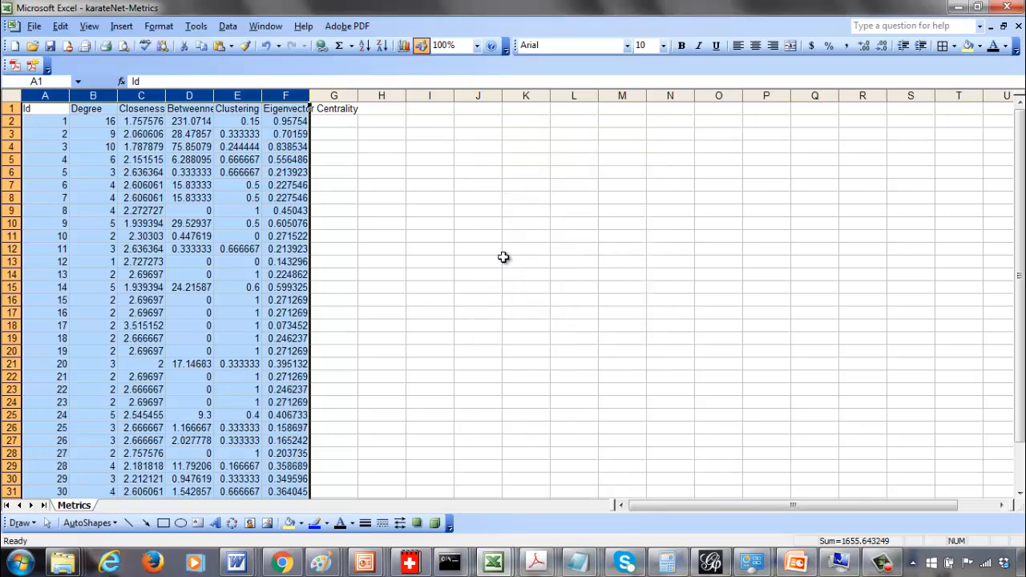
{"action": "left_click", "coordinate": [504, 259]}
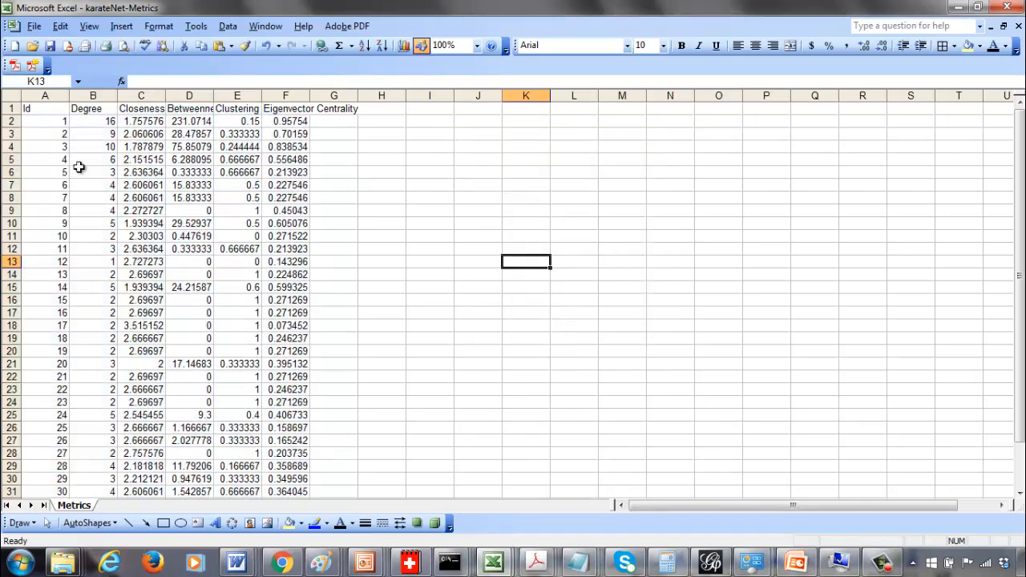
{"action": "key", "text": "Page_Down"}
{"action": "key", "text": "Page_Up"}
Switch to Gephi's Overview, run the Average Degree statistic and close its Degree Report
{"action": "left_click", "coordinate": [697, 562]}
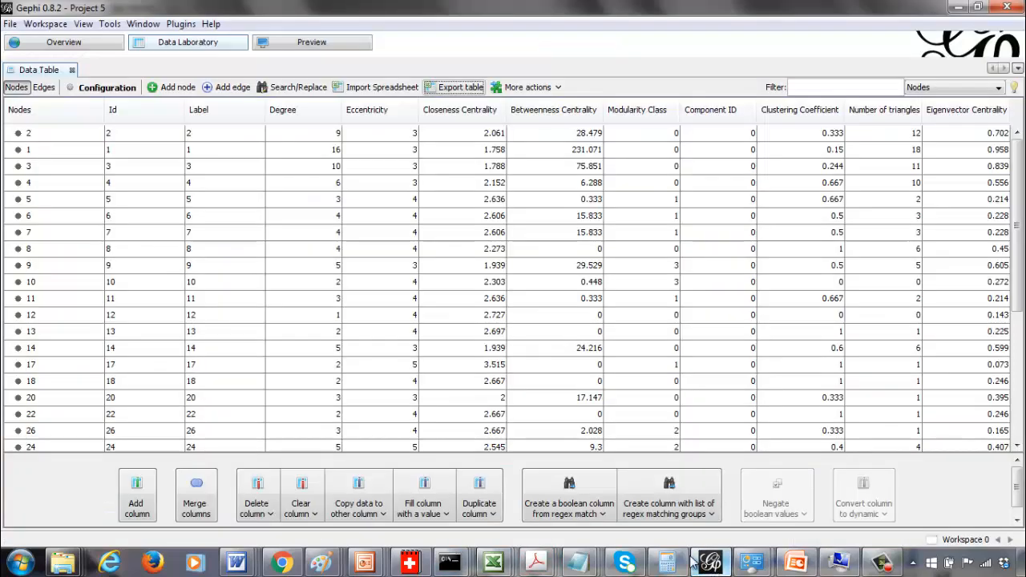
{"action": "left_click", "coordinate": [94, 42]}
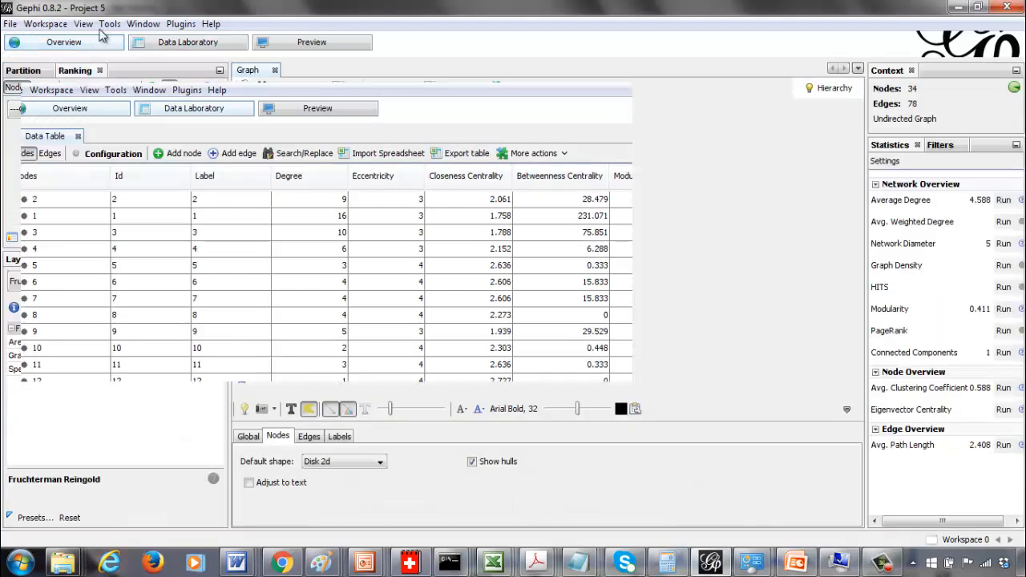
{"action": "left_click", "coordinate": [1003, 200]}
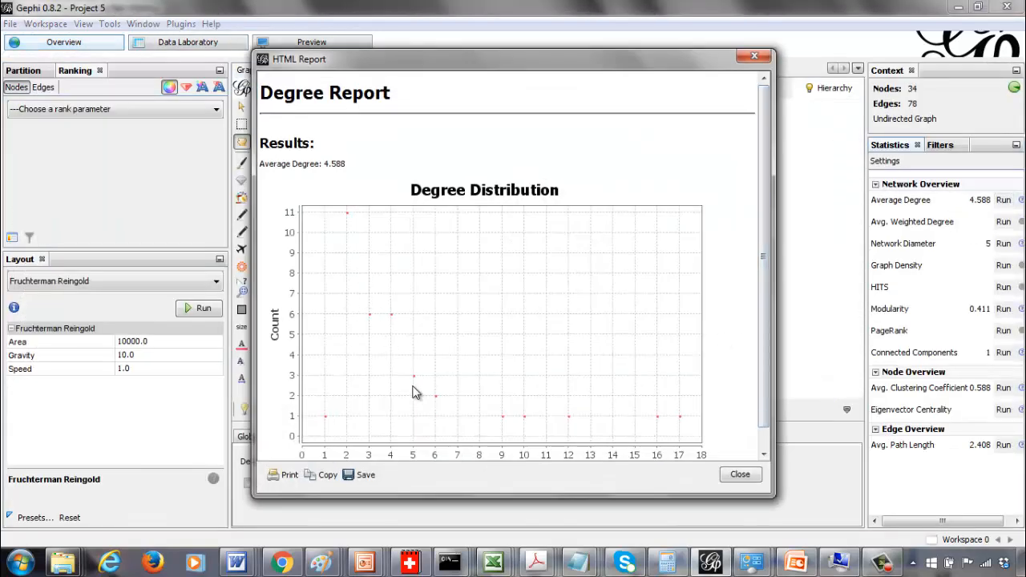
{"action": "left_click", "coordinate": [738, 476]}
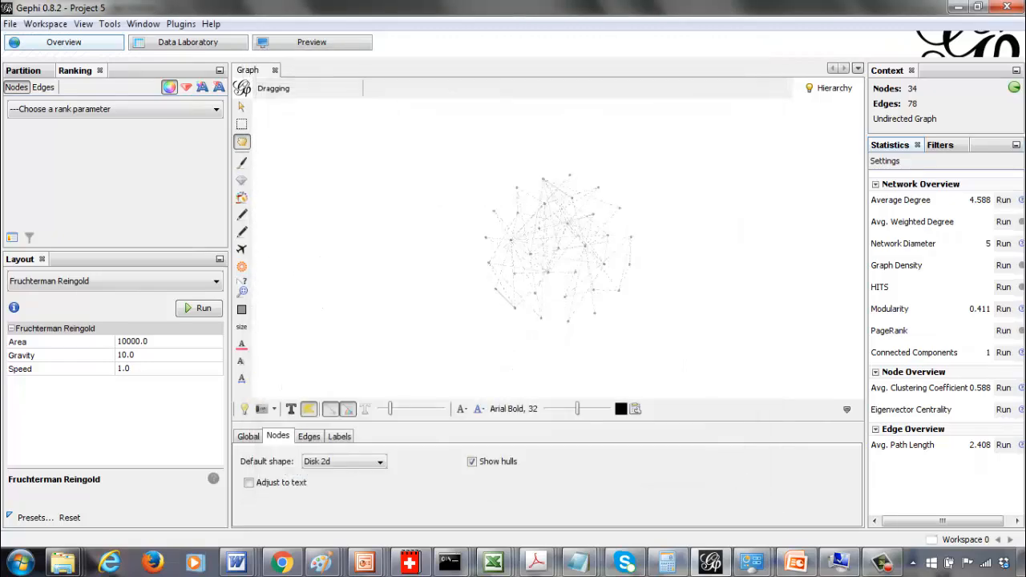
{"action": "left_click", "coordinate": [960, 8]}
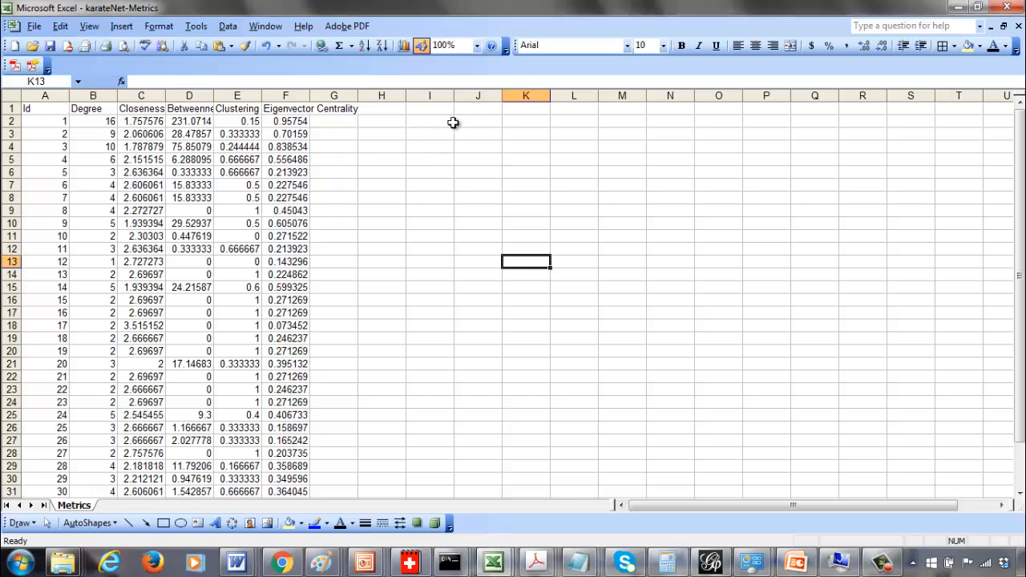
Rerun Average Degree in Gephi to review the Degree Report again, then return to the Excel sheet
{"action": "left_click", "coordinate": [440, 131]}
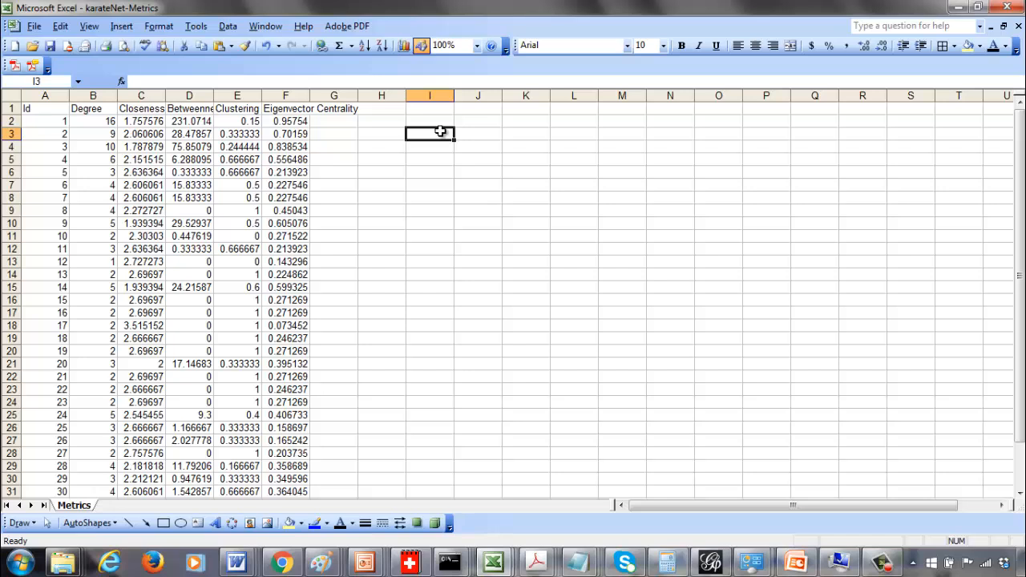
{"action": "left_click", "coordinate": [711, 562]}
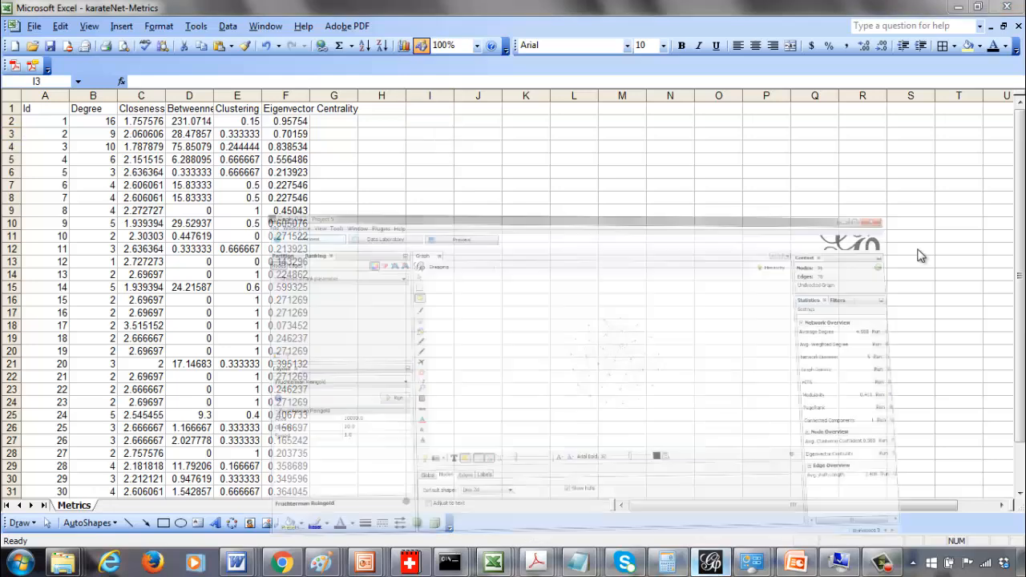
{"action": "left_click", "coordinate": [1003, 200]}
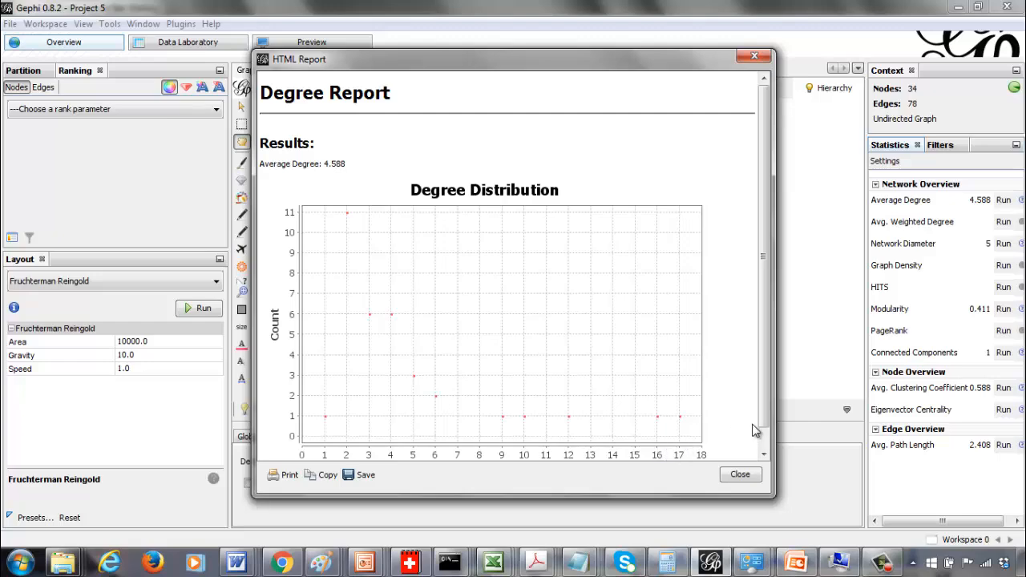
{"action": "left_click", "coordinate": [739, 474]}
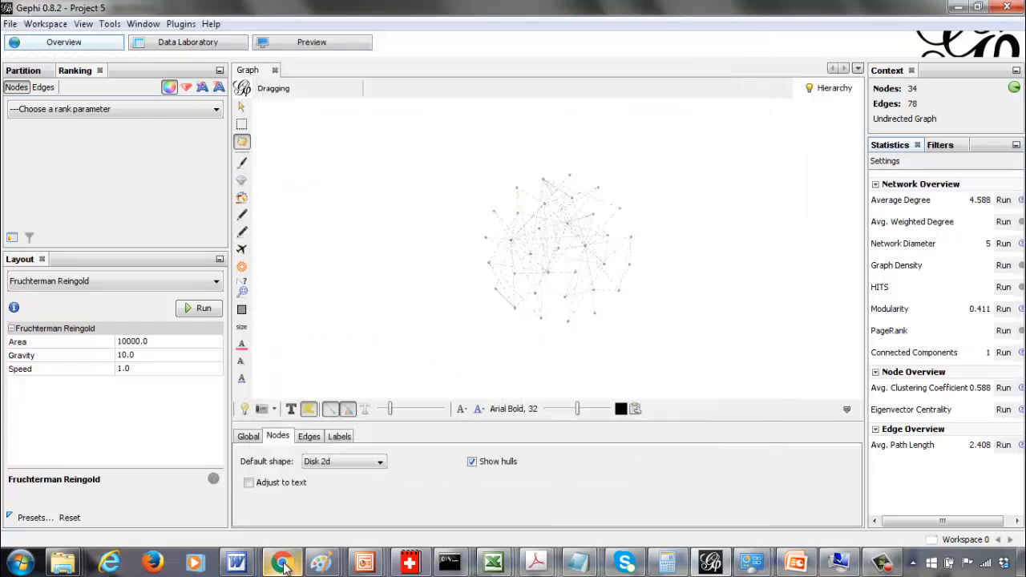
{"action": "left_click", "coordinate": [282, 563]}
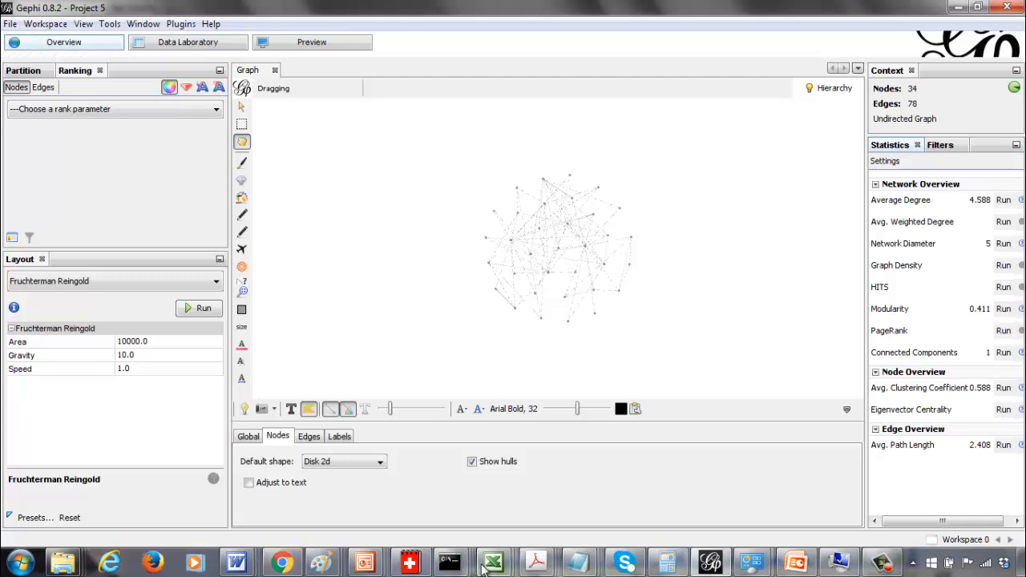
{"action": "mouse_move", "coordinate": [493, 562]}
{"action": "left_click", "coordinate": [956, 510]}
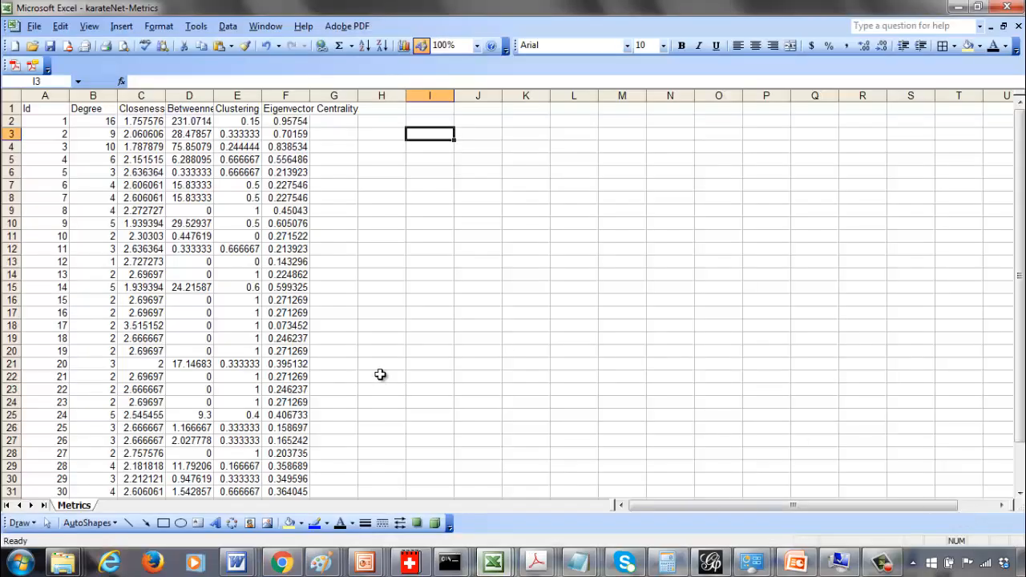
{"action": "left_click", "coordinate": [398, 350]}
Create a copy of the Metrics sheet, placed at the end of the workbook
{"action": "right_click", "coordinate": [75, 510]}
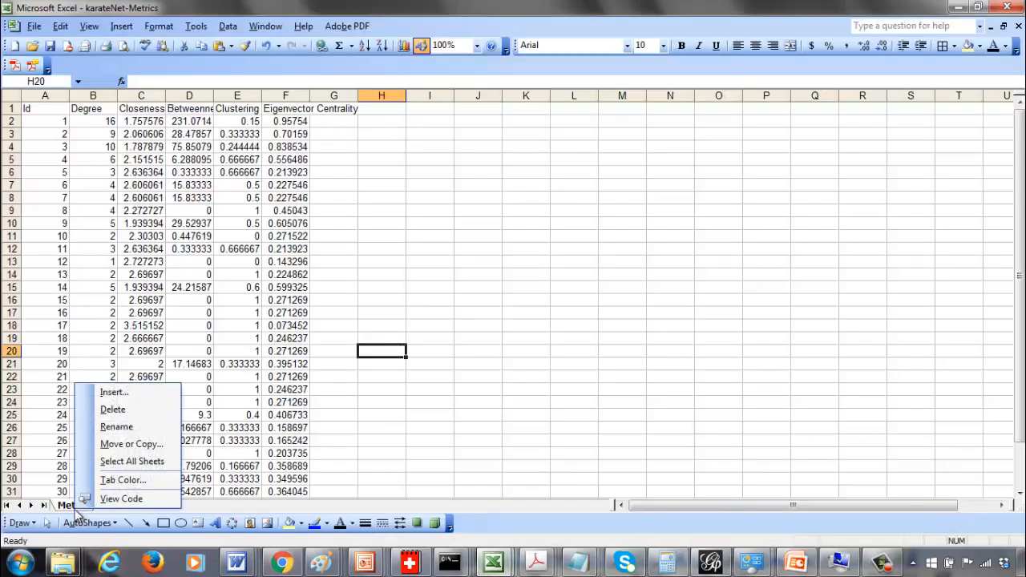
{"action": "left_click", "coordinate": [134, 445]}
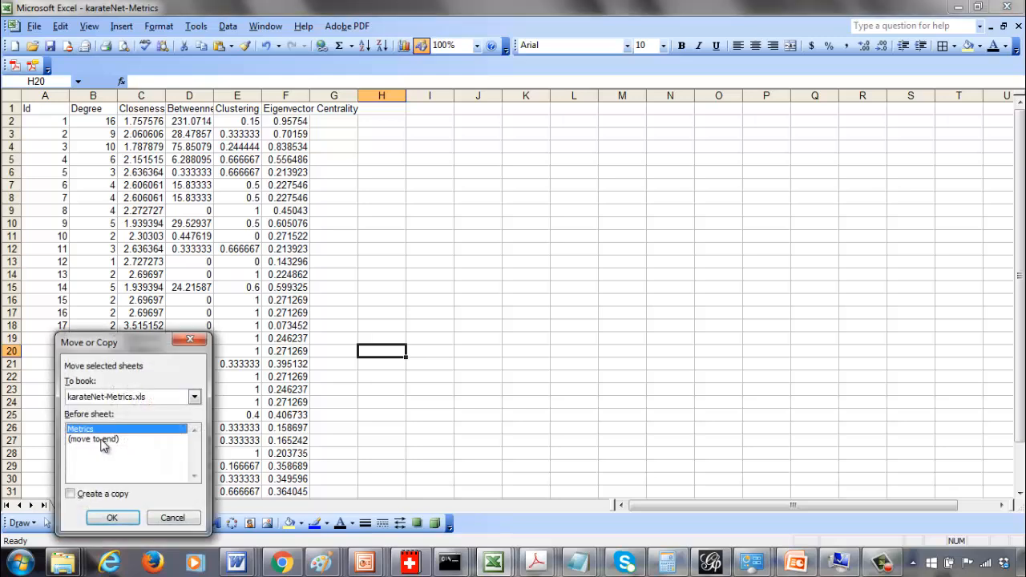
{"action": "left_click", "coordinate": [104, 439]}
{"action": "left_click", "coordinate": [93, 497]}
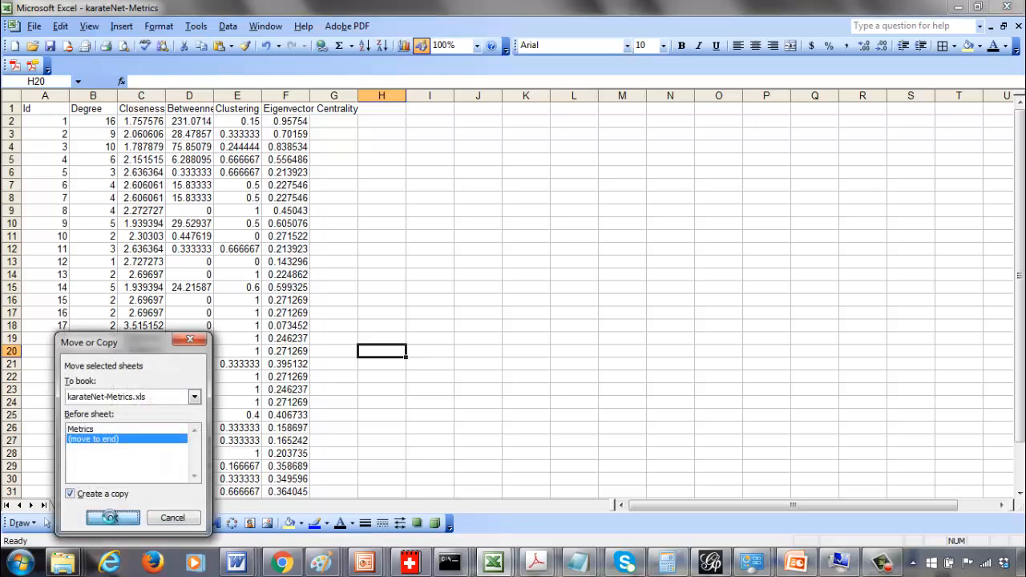
{"action": "left_click", "coordinate": [112, 518]}
Select the data in columns A to F on the copied sheet and sort it by Degree in ascending order
{"action": "left_click", "coordinate": [396, 298]}
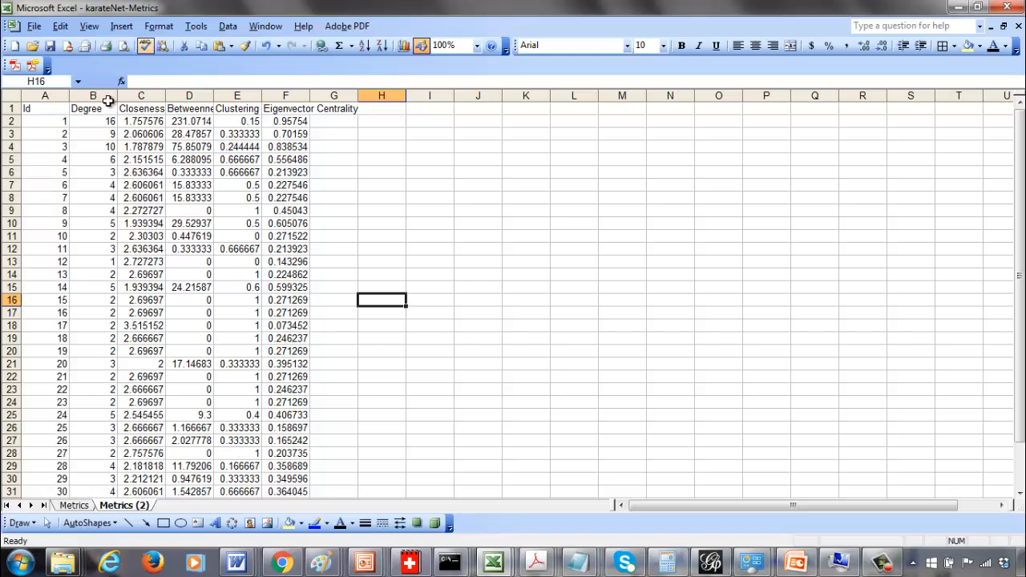
{"action": "left_click_drag", "start_coordinate": [45, 95], "coordinate": [271, 73]}
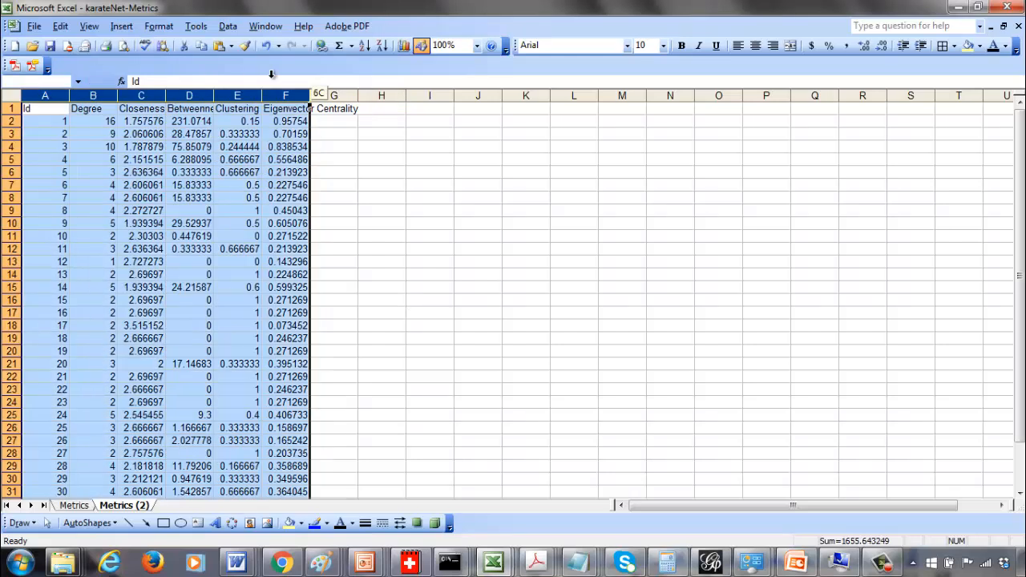
{"action": "left_click", "coordinate": [231, 28]}
{"action": "left_click", "coordinate": [245, 44]}
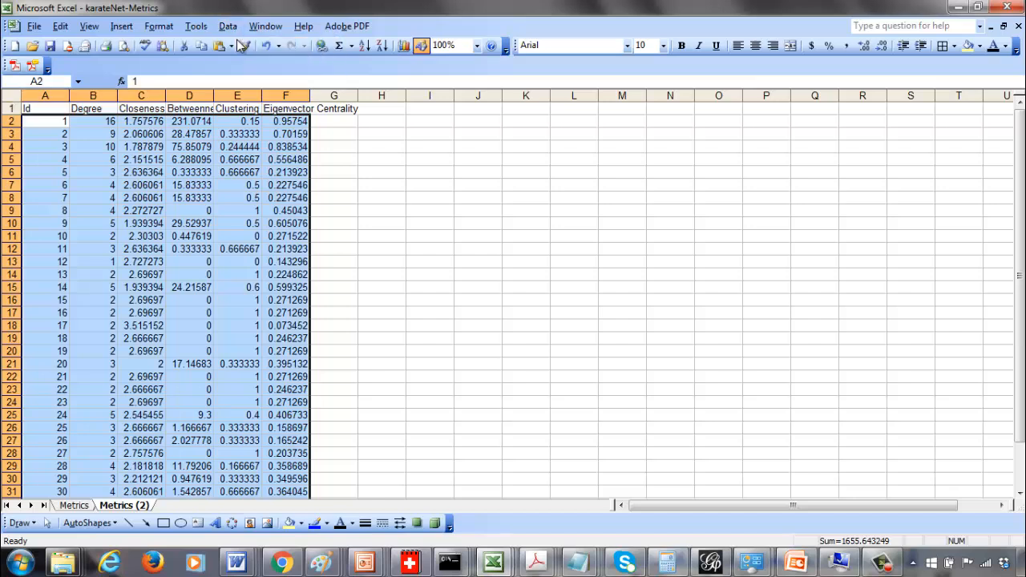
{"action": "left_click", "coordinate": [547, 182]}
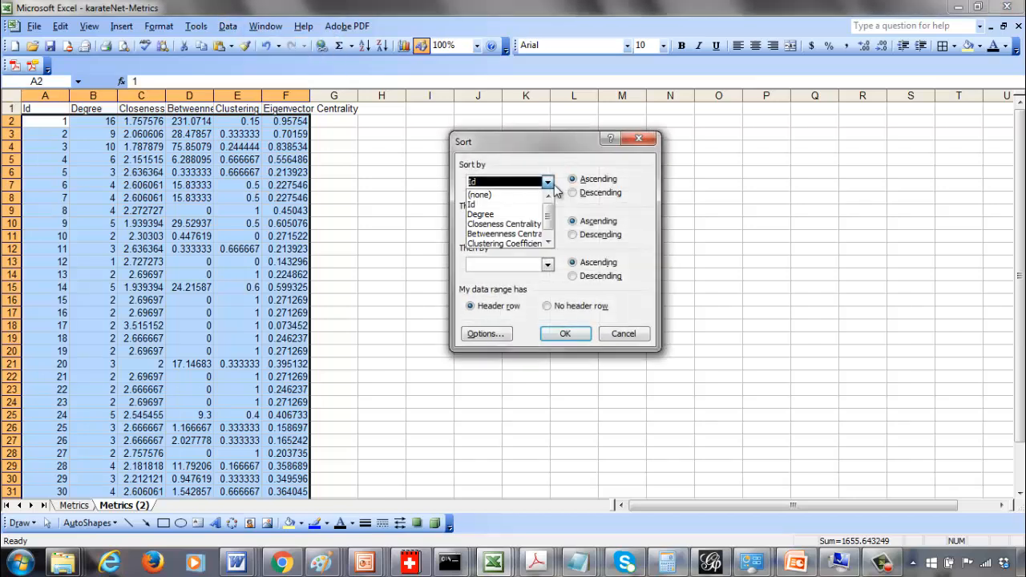
{"action": "left_click", "coordinate": [525, 215]}
{"action": "left_click", "coordinate": [564, 328]}
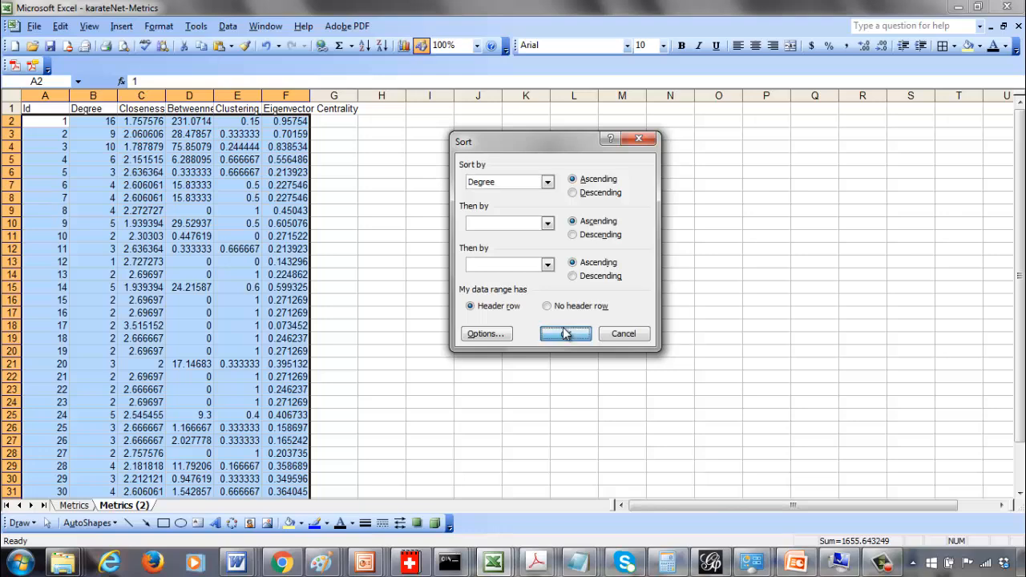
Start a degree frequency table in columns I and J with degree 1 and a count of 1
{"action": "left_click", "coordinate": [430, 121]}
{"action": "type", "text": "1"}
{"action": "key", "text": "Right"}
{"action": "type", "text": "1"}
{"action": "key", "text": "Return"}
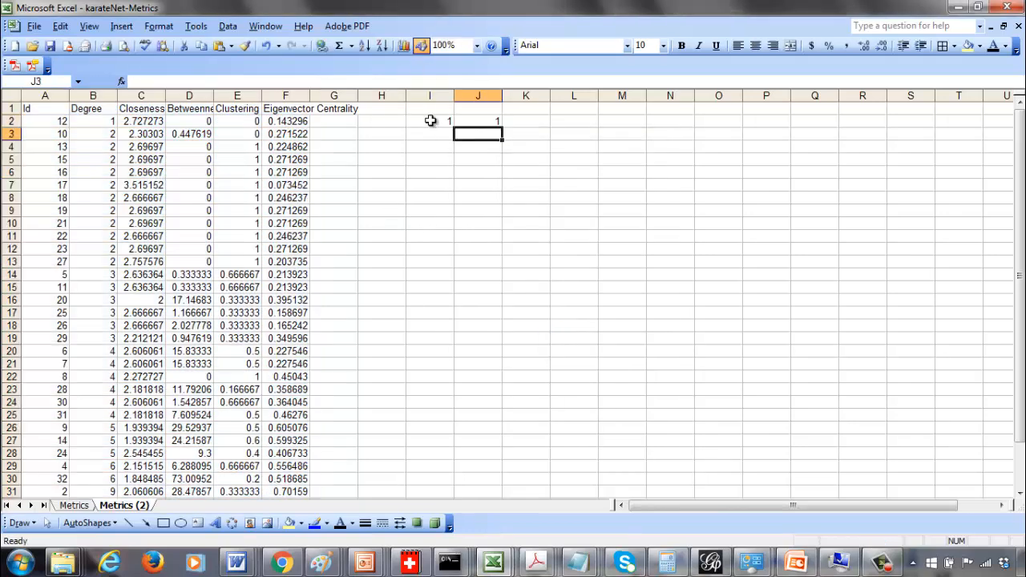
Count the degree-2 nodes, enter degree 2 with a count of 11, and add degree 3 below it
{"action": "left_click", "coordinate": [102, 134]}
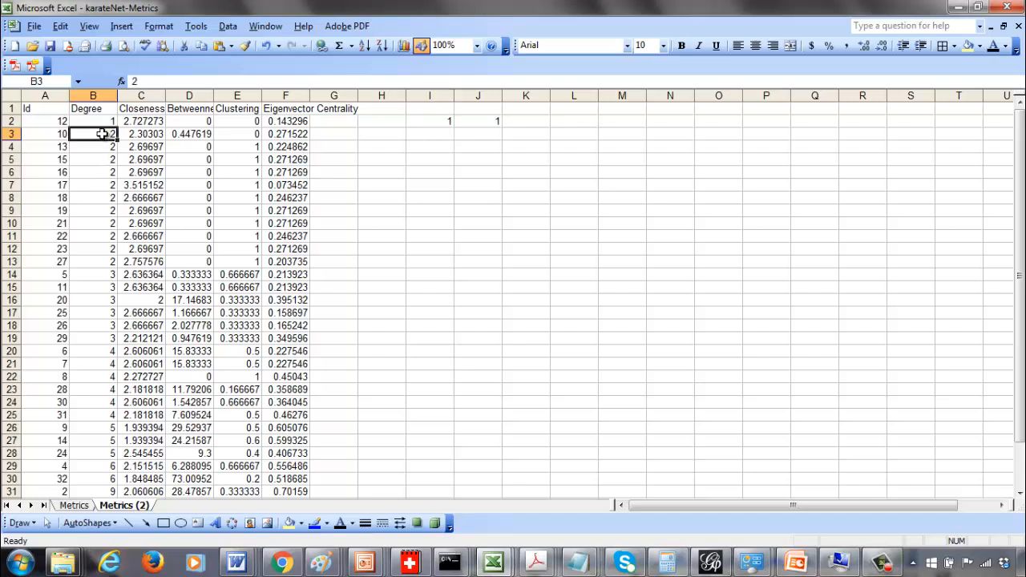
{"action": "left_click_drag", "start_coordinate": [102, 134], "coordinate": [98, 259]}
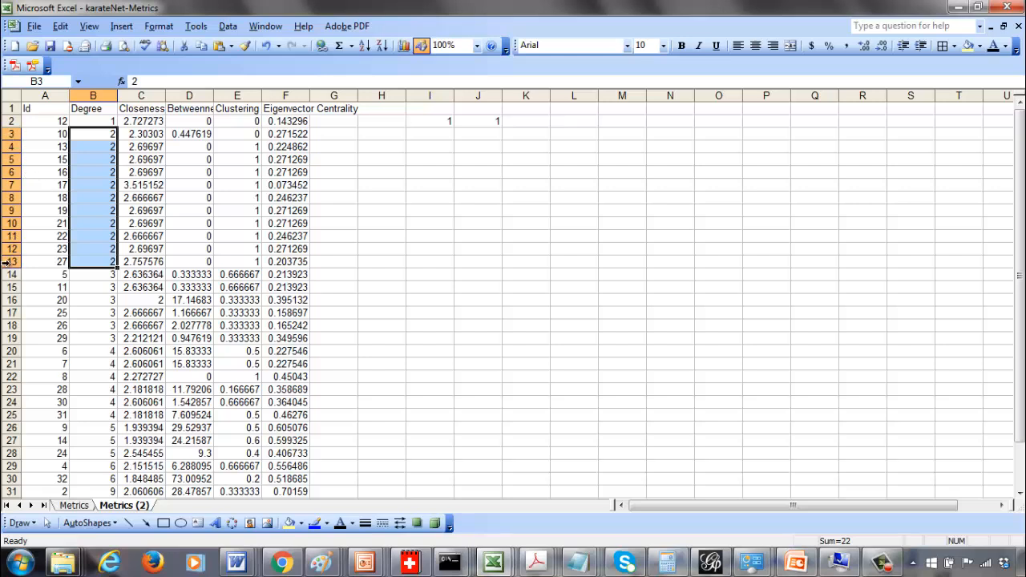
{"action": "left_click", "coordinate": [430, 133]}
{"action": "type", "text": "2"}
{"action": "key", "text": "Tab"}
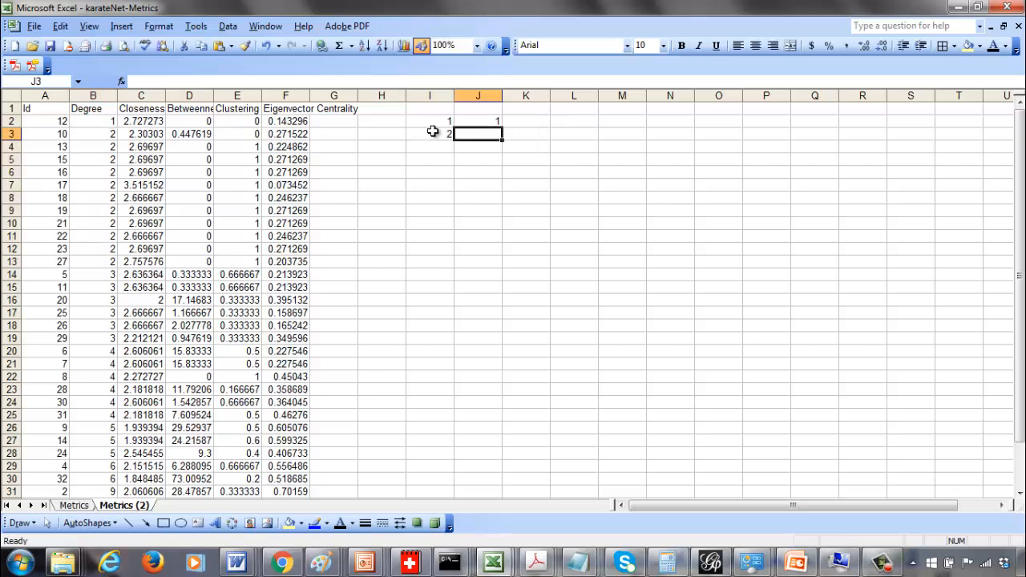
{"action": "type", "text": "11"}
{"action": "key", "text": "Return"}
{"action": "type", "text": "3"}
{"action": "key", "text": "Tab"}
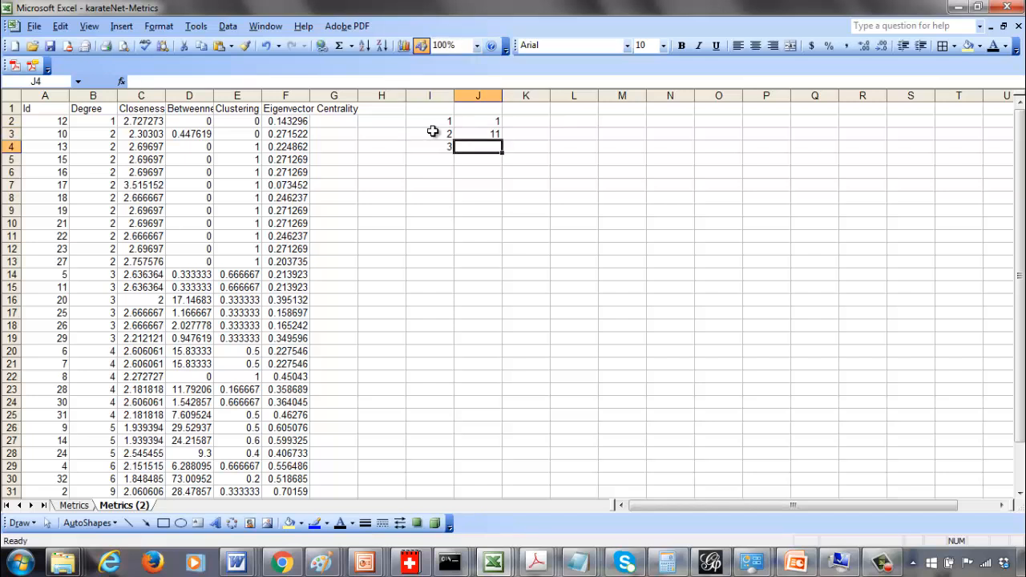
Count the degree-3 nodes and enter a count of 6 for degree 3
{"action": "left_click_drag", "start_coordinate": [98, 277], "coordinate": [104, 331]}
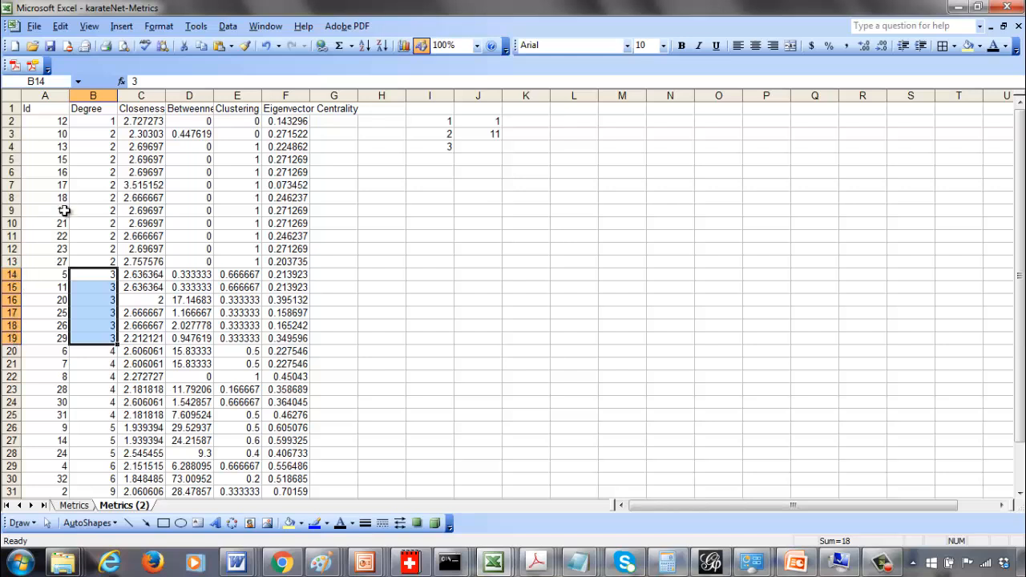
{"action": "left_click", "coordinate": [478, 147]}
{"action": "type", "text": "6"}
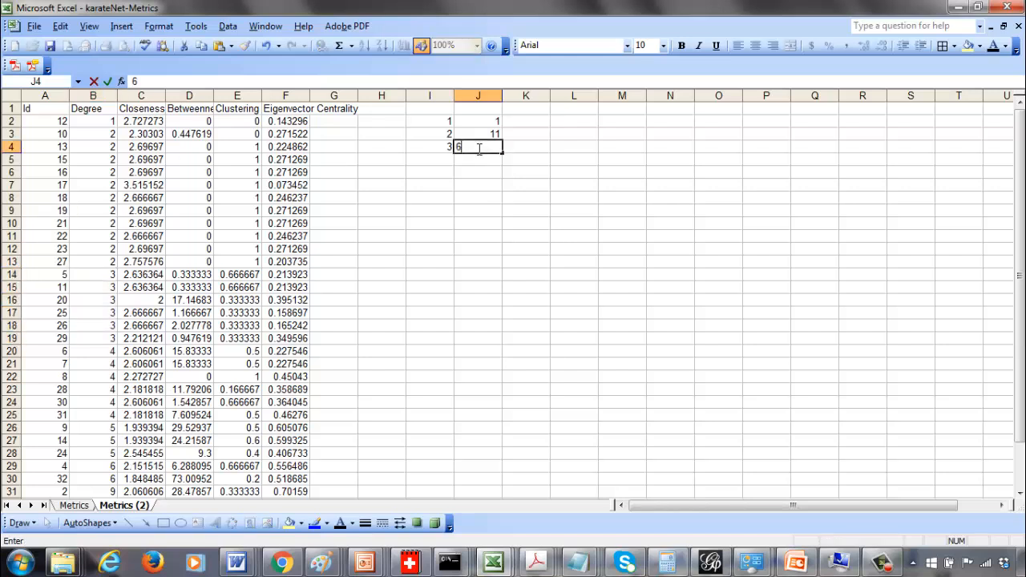
{"action": "key", "text": "Return"}
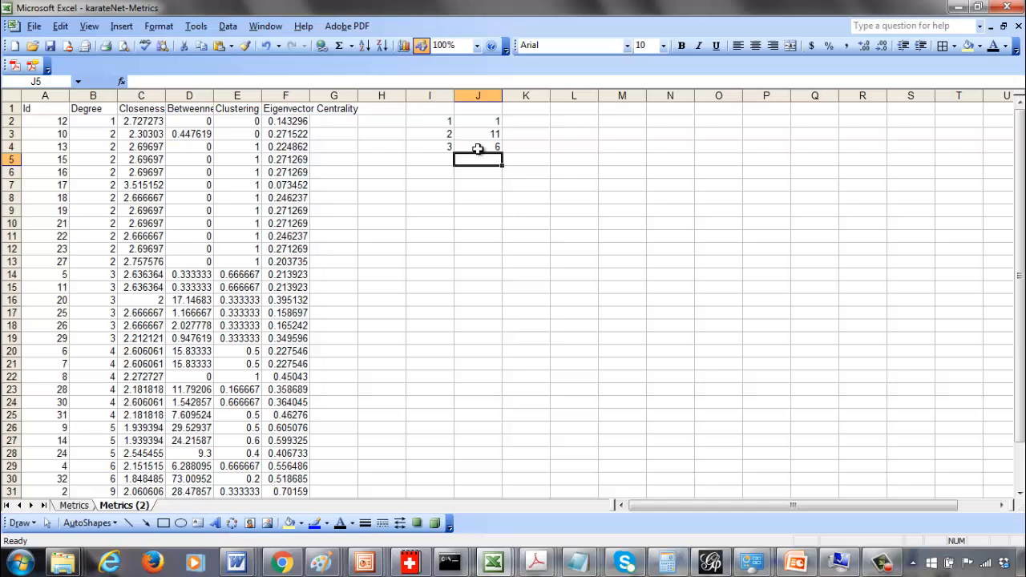
Count the degree-4 nodes and add rows for degree 4 with count 6 and degree 5 with count 3
{"action": "left_click", "coordinate": [106, 314]}
{"action": "key", "text": "Down"}
{"action": "key", "text": "Down"}
{"action": "key", "text": "Down"}
{"action": "key", "text": "Down"}
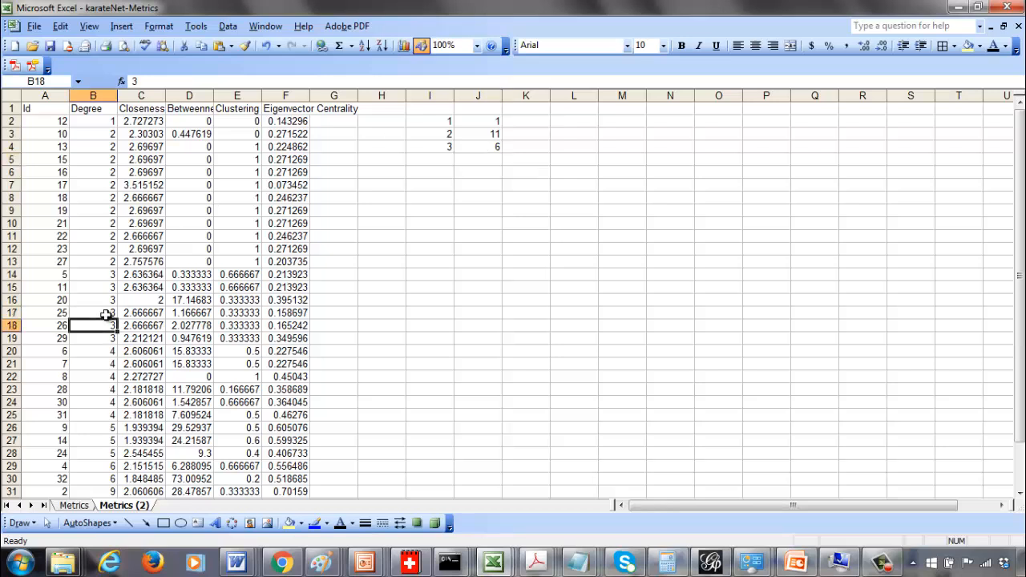
{"action": "left_click_drag", "start_coordinate": [91, 351], "coordinate": [97, 410]}
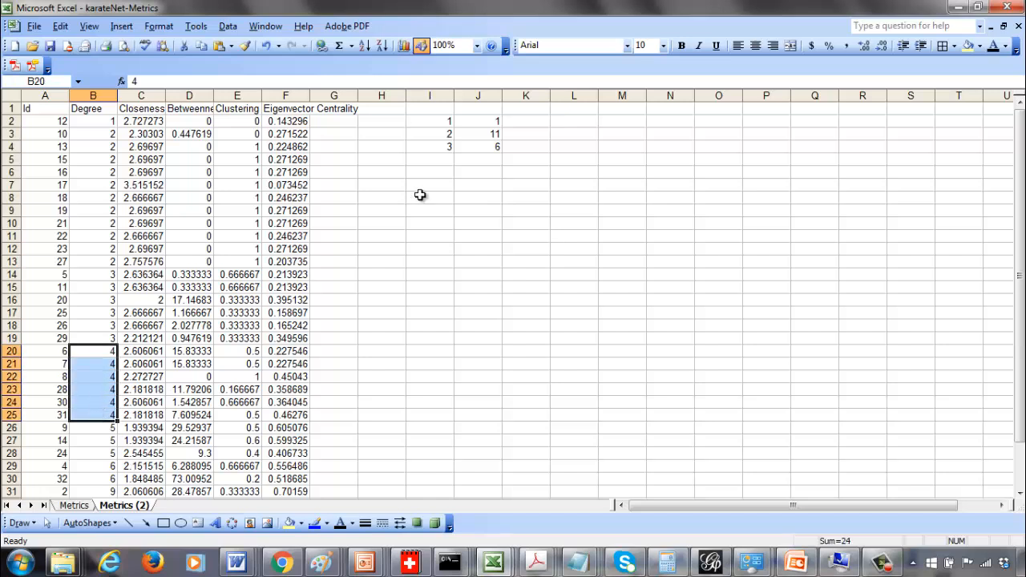
{"action": "left_click", "coordinate": [440, 157]}
{"action": "type", "text": "4"}
{"action": "key", "text": "Tab"}
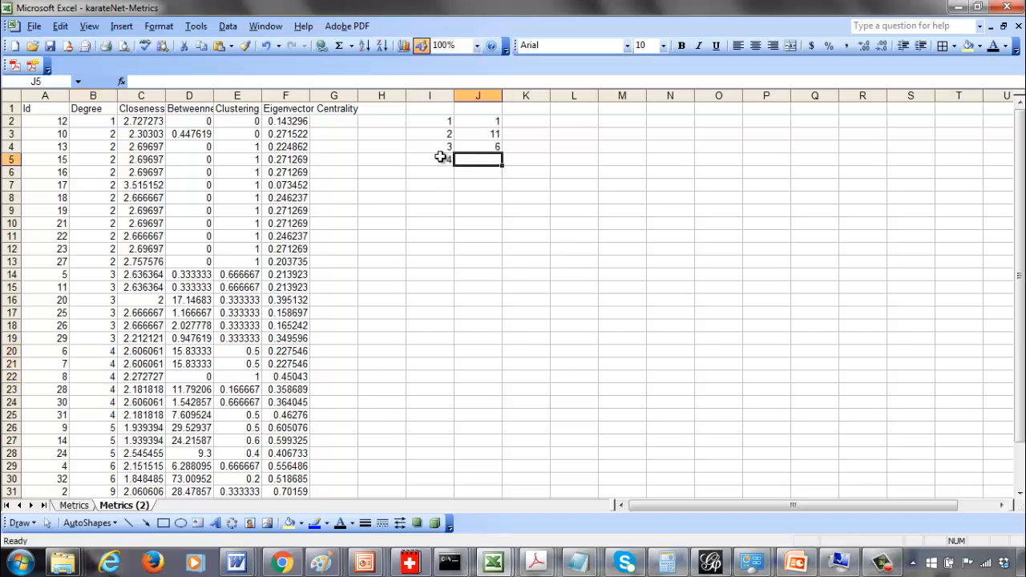
{"action": "type", "text": "6"}
{"action": "key", "text": "Return"}
{"action": "type", "text": "5"}
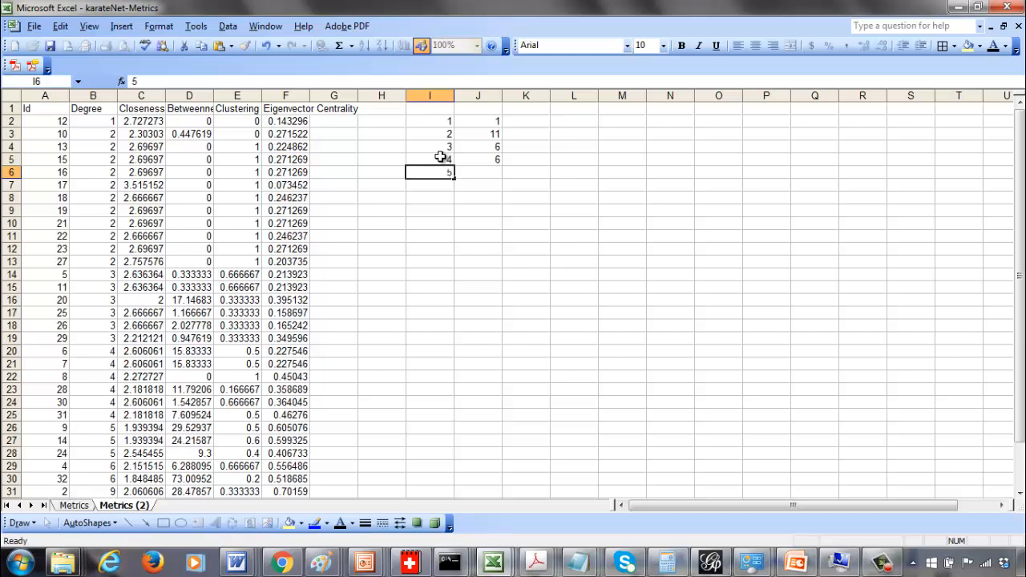
{"action": "key", "text": "Tab"}
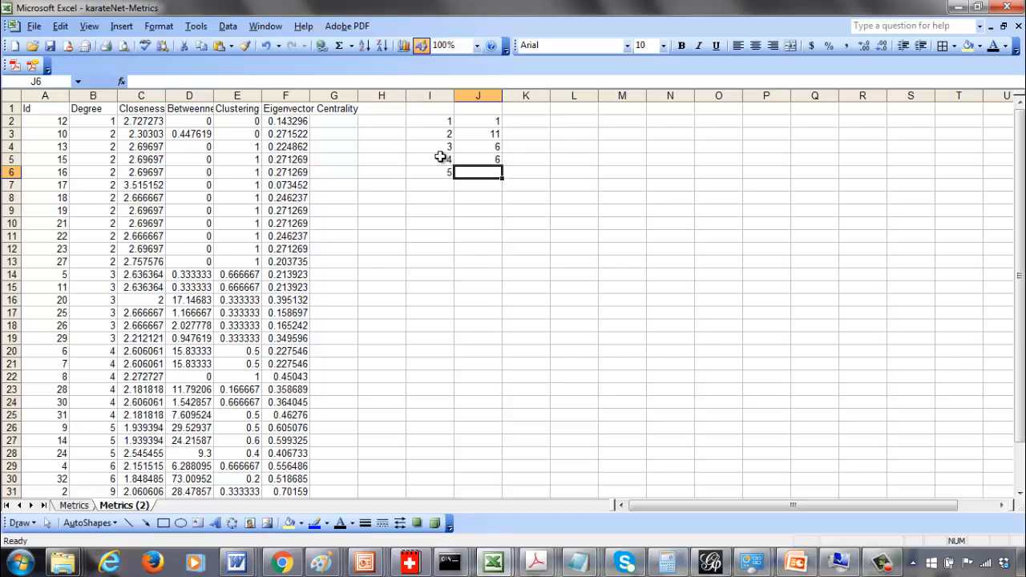
{"action": "type", "text": "3"}
{"action": "key", "text": "Return"}
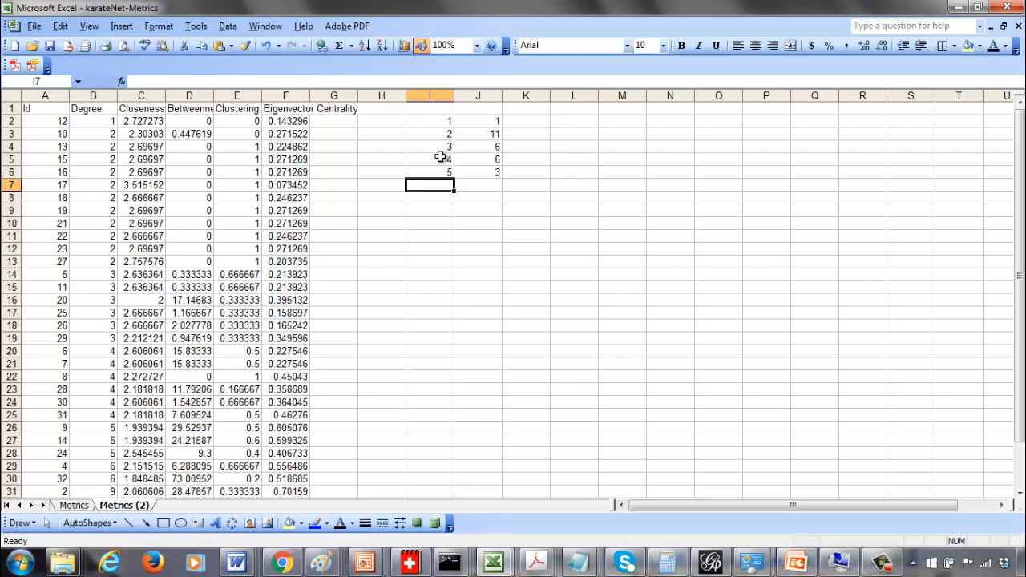
Add degree 6 with a count of 2 and degree 9 to the frequency table
{"action": "type", "text": "6"}
{"action": "key", "text": "Tab"}
{"action": "type", "text": "2"}
{"action": "key", "text": "Return"}
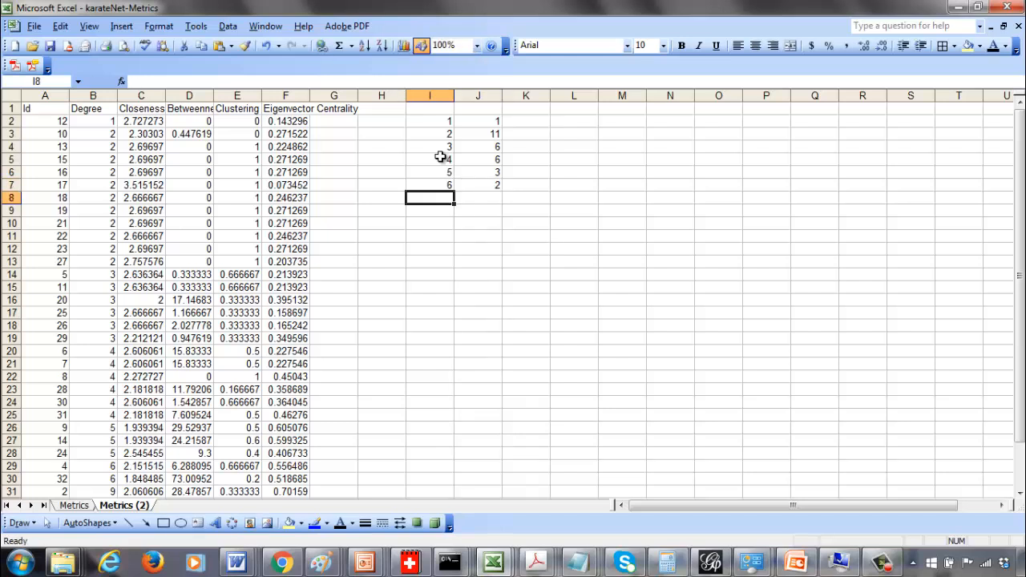
{"action": "type", "text": "9"}
{"action": "key", "text": "Tab"}
Scroll through the bottom of the sorted data to review the highest degree values
{"action": "key", "text": "Down"}
{"action": "key", "text": "Down"}
{"action": "key", "text": "Down"}
{"action": "key", "text": "Down"}
{"action": "key", "text": "Down"}
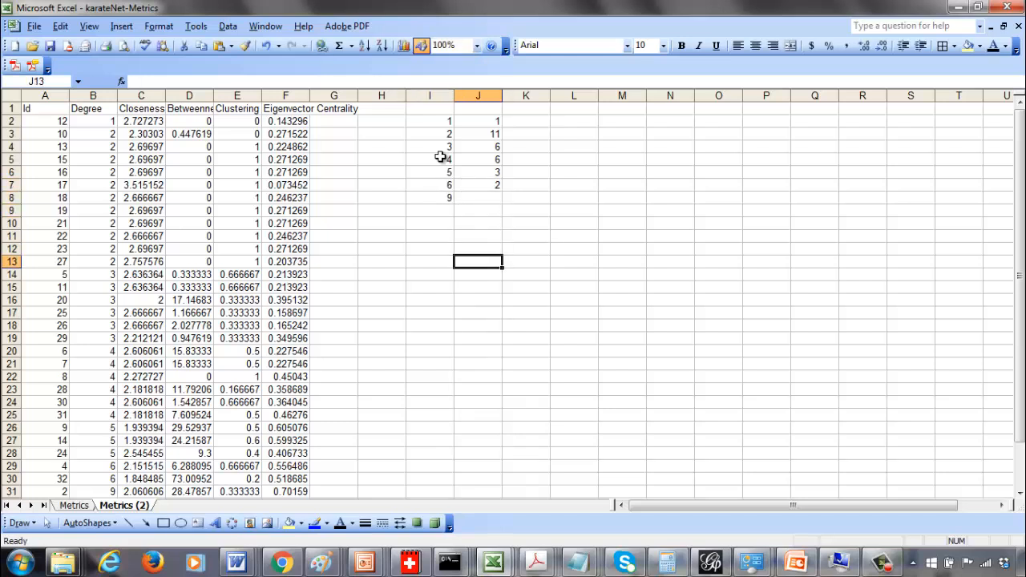
{"action": "key", "text": "Down"}
{"action": "key", "text": "Down"}
{"action": "key", "text": "Down"}
{"action": "key", "text": "Down"}
{"action": "key", "text": "Down"}
{"action": "key", "text": "Down"}
{"action": "key", "text": "Down"}
{"action": "key", "text": "Down"}
{"action": "key", "text": "Down"}
{"action": "key", "text": "Down"}
{"action": "key", "text": "Down"}
{"action": "key", "text": "Down"}
{"action": "key", "text": "Down"}
{"action": "key", "text": "Down"}
{"action": "key", "text": "Down"}
{"action": "key", "text": "Down"}
{"action": "key", "text": "Down"}
{"action": "key", "text": "Down"}
{"action": "key", "text": "Down"}
{"action": "key", "text": "Down"}
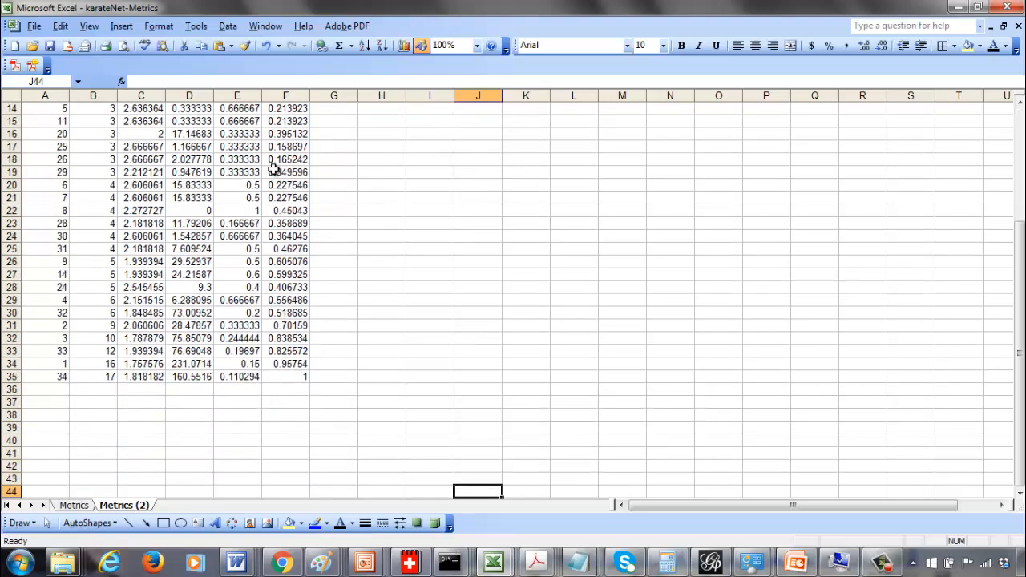
{"action": "key", "text": "Up"}
{"action": "key", "text": "Up"}
{"action": "key", "text": "Up"}
{"action": "key", "text": "Up"}
{"action": "key", "text": "Up"}
{"action": "key", "text": "Up"}
{"action": "key", "text": "Up"}
{"action": "key", "text": "Up"}
{"action": "key", "text": "Up"}
{"action": "key", "text": "Up"}
{"action": "key", "text": "Up"}
{"action": "key", "text": "Up"}
{"action": "key", "text": "Up"}
{"action": "key", "text": "Up"}
{"action": "key", "text": "Up"}
{"action": "key", "text": "Up"}
{"action": "key", "text": "Up"}
{"action": "key", "text": "Up"}
{"action": "key", "text": "Up"}
{"action": "key", "text": "Up"}
{"action": "key", "text": "Up"}
{"action": "key", "text": "Up"}
{"action": "key", "text": "Up"}
{"action": "key", "text": "Up"}
{"action": "key", "text": "Up"}
{"action": "key", "text": "Up"}
{"action": "key", "text": "Up"}
{"action": "key", "text": "Up"}
{"action": "key", "text": "Up"}
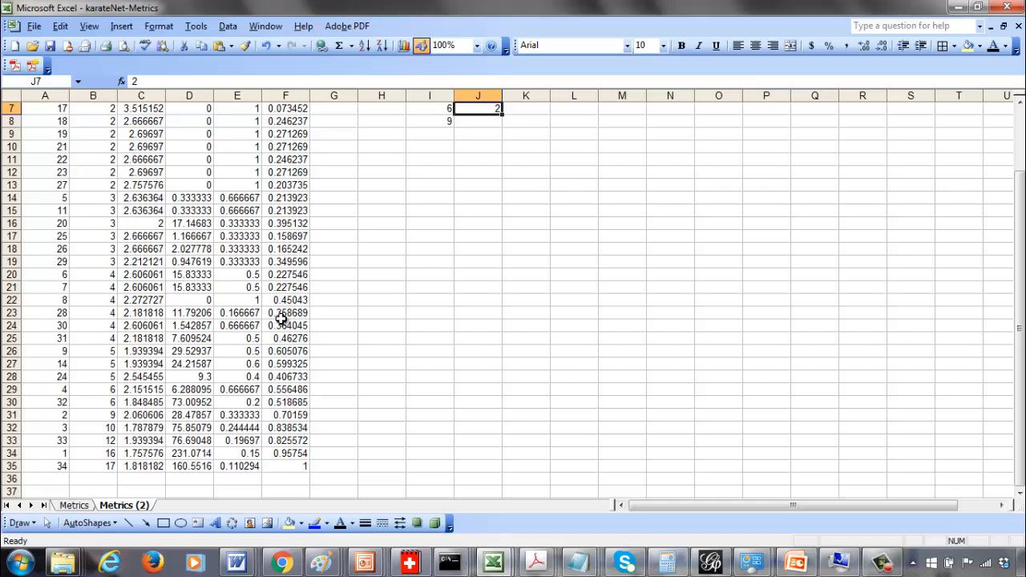
Enter a count of 1 for degree 9 and add degree 10 with a count of 1
{"action": "key", "text": "Down"}
{"action": "type", "text": "1"}
{"action": "key", "text": "Return"}
{"action": "type", "text": "10"}
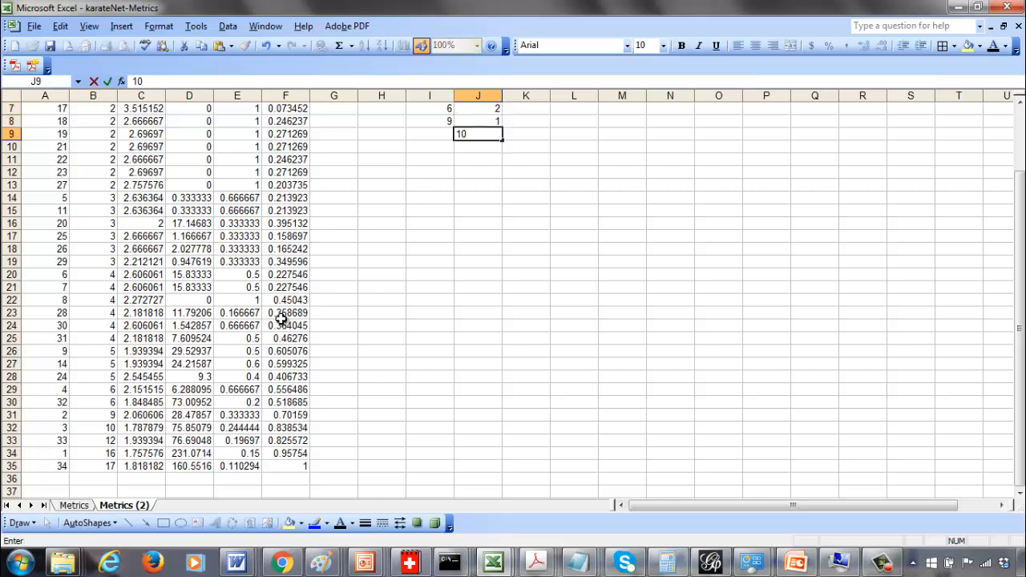
{"action": "key", "text": "Right"}
{"action": "type", "text": "1"}
{"action": "key", "text": "Return"}
{"action": "key", "text": "Left"}
{"action": "key", "text": "Left"}
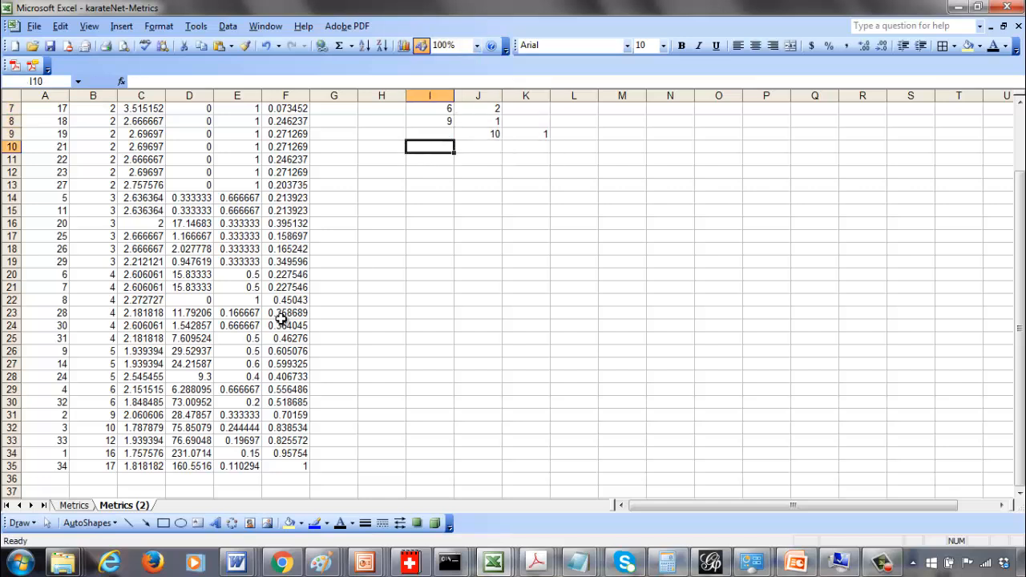
{"action": "key", "text": "Up"}
{"action": "type", "text": "10"}
{"action": "key", "text": "Right"}
{"action": "type", "text": "1"}
{"action": "key", "text": "Right"}
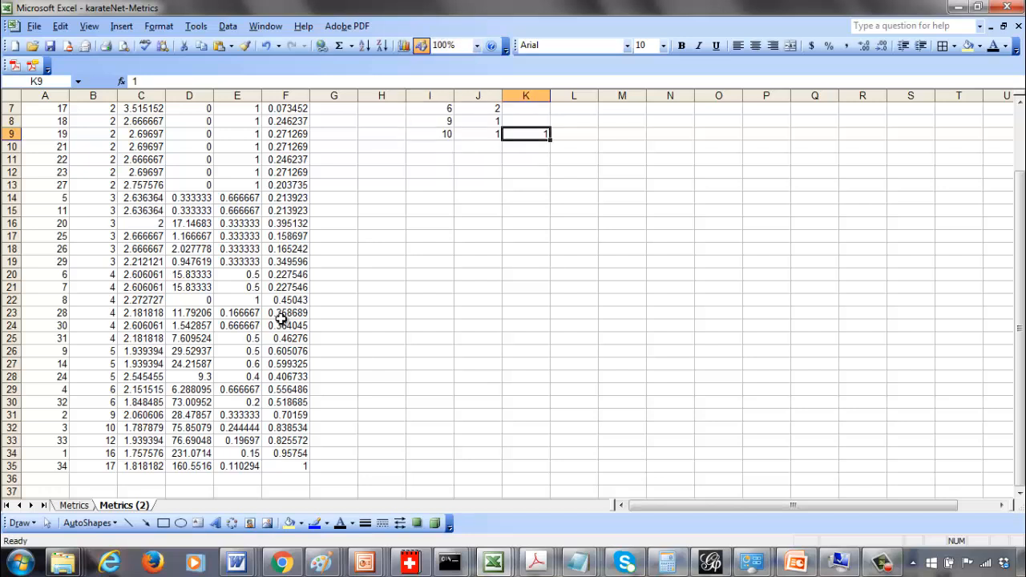
{"action": "key", "text": "Down"}
{"action": "key", "text": "Left"}
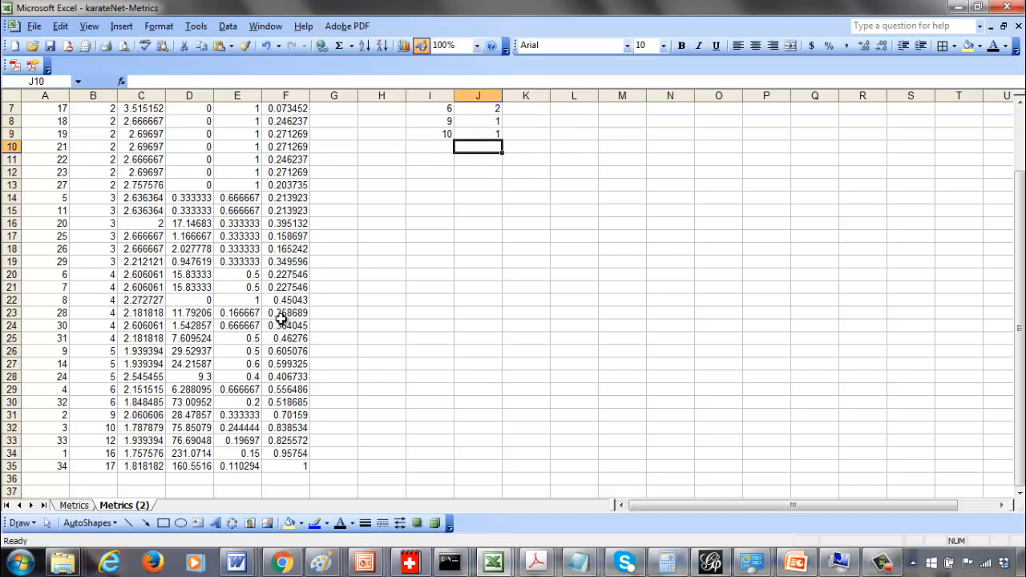
Add degrees 12, 16 and 17, each with a count of 1, to finish the frequency table
{"action": "key", "text": "Left"}
{"action": "type", "text": "12"}
{"action": "key", "text": "Right"}
{"action": "type", "text": "1"}
{"action": "key", "text": "Return"}
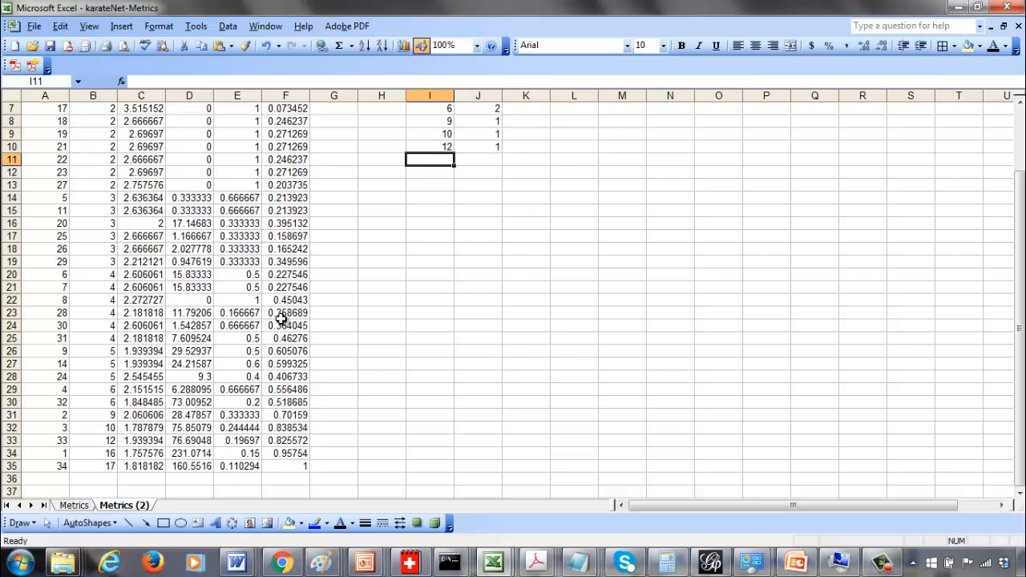
{"action": "type", "text": "6"}
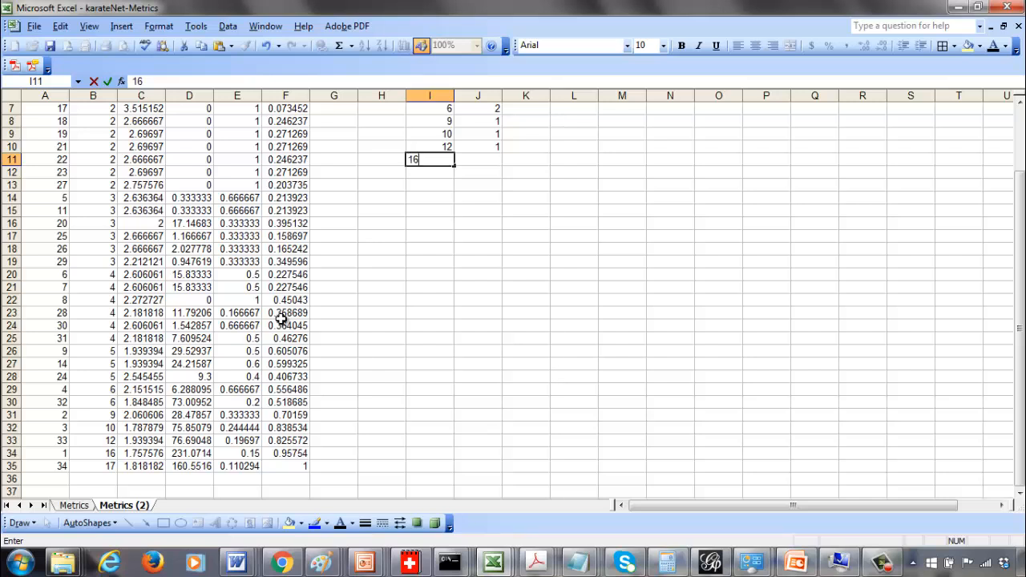
{"action": "key", "text": "Tab"}
{"action": "type", "text": "1"}
{"action": "key", "text": "Return"}
{"action": "type", "text": "17"}
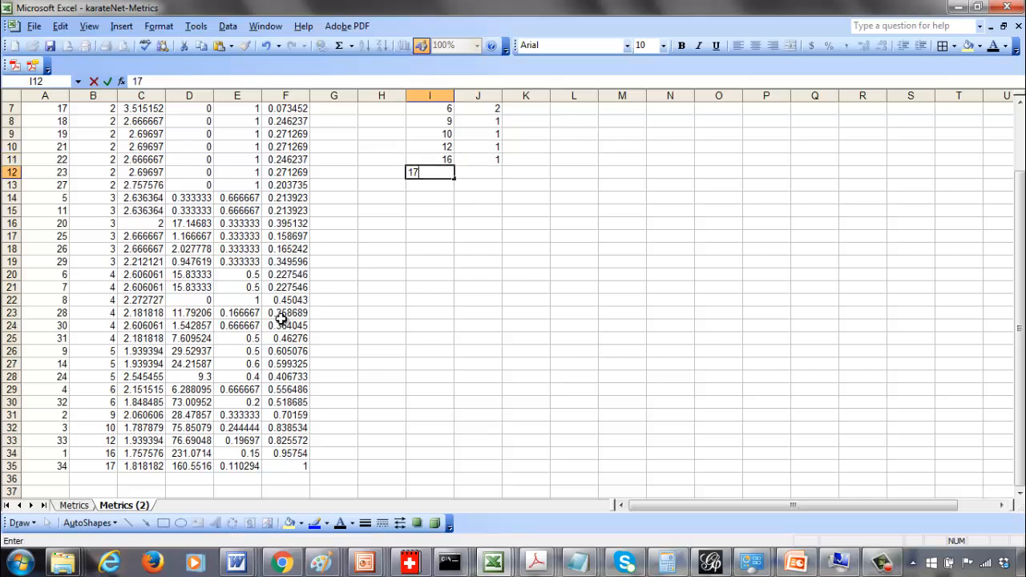
{"action": "key", "text": "Tab"}
{"action": "type", "text": "1"}
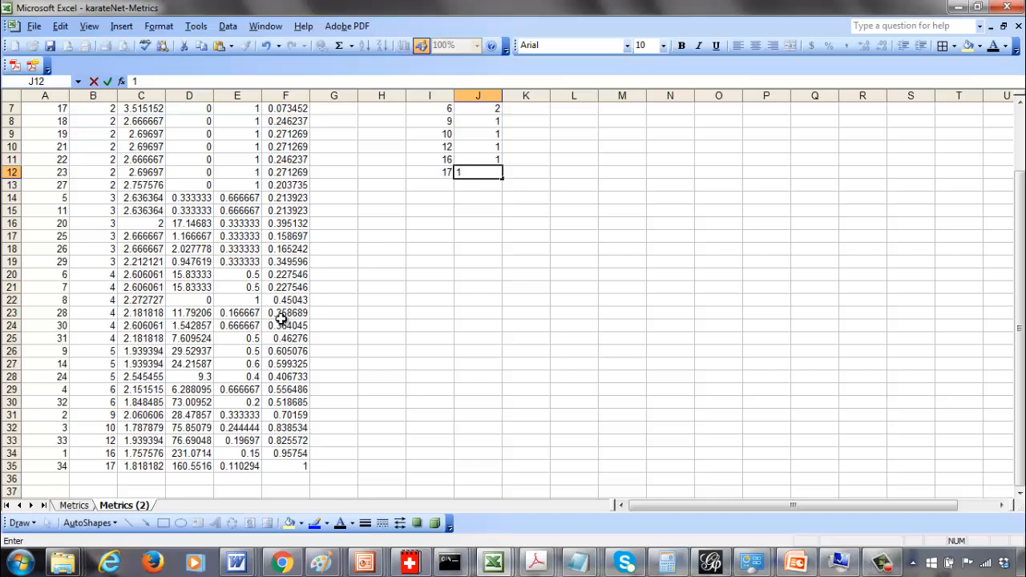
{"action": "key", "text": "Return"}
{"action": "scroll", "coordinate": [280, 319], "scroll_direction": "up", "scroll_amount": 2}
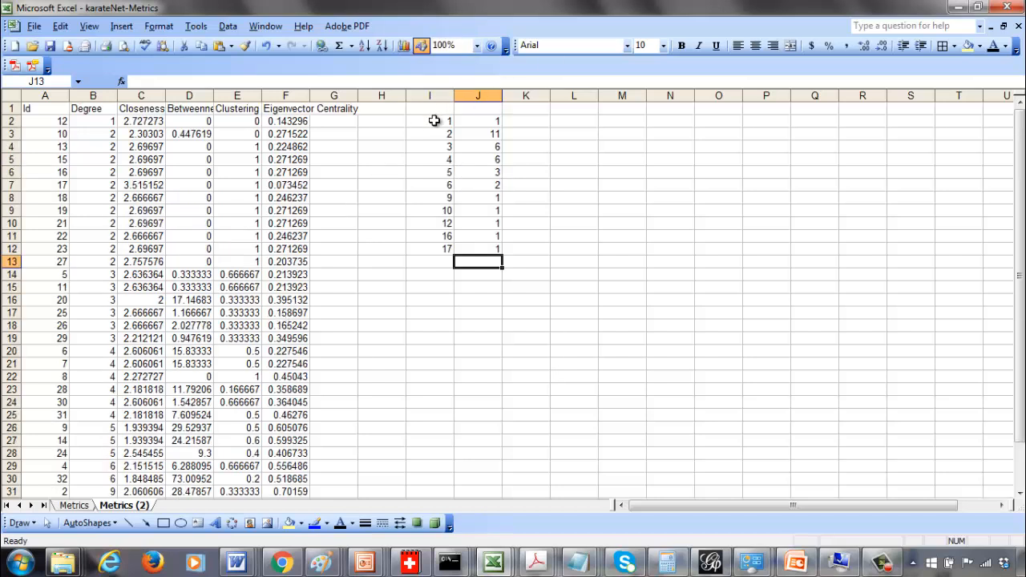
Plot the degree frequency table as a smoothed XY scatter chart, then delete the chart
{"action": "left_click_drag", "start_coordinate": [435, 120], "coordinate": [469, 251]}
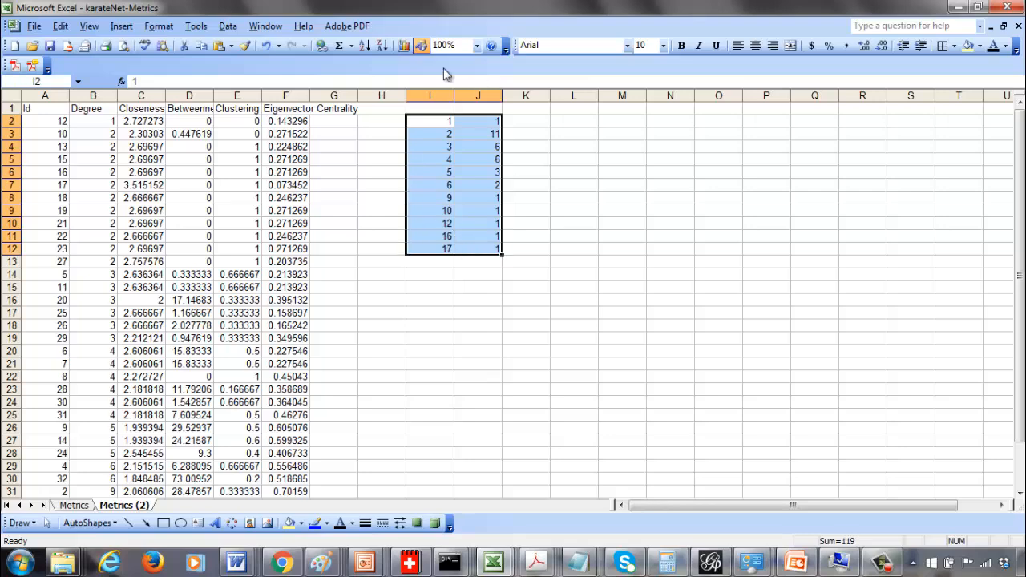
{"action": "left_click", "coordinate": [405, 46]}
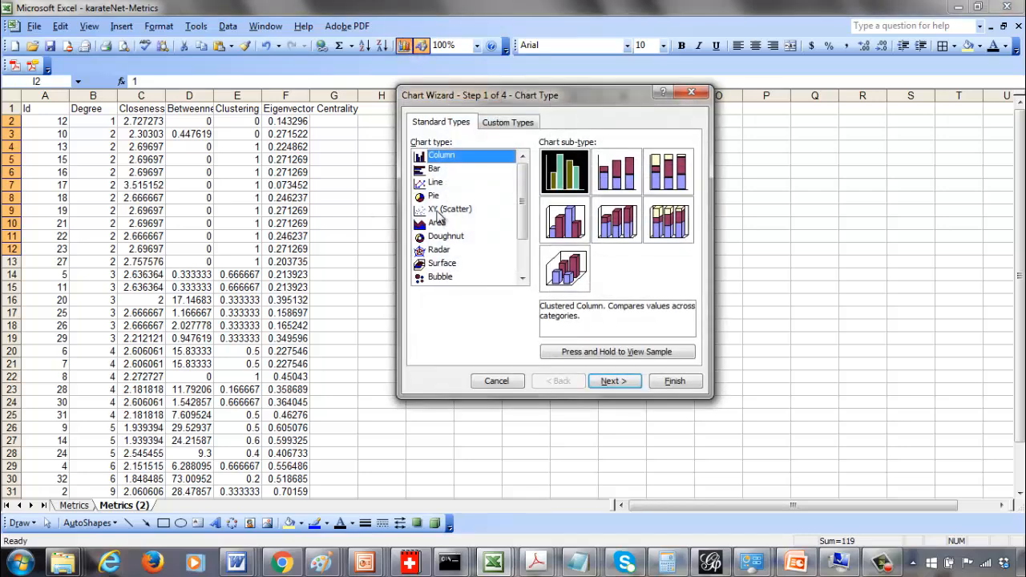
{"action": "left_click", "coordinate": [443, 210]}
{"action": "left_click", "coordinate": [565, 216]}
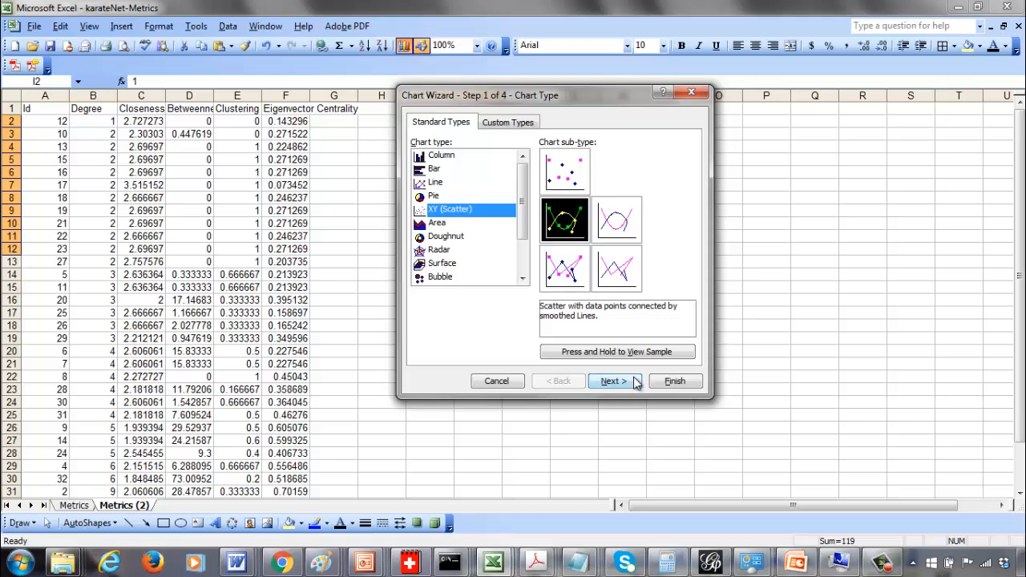
{"action": "left_click", "coordinate": [631, 380]}
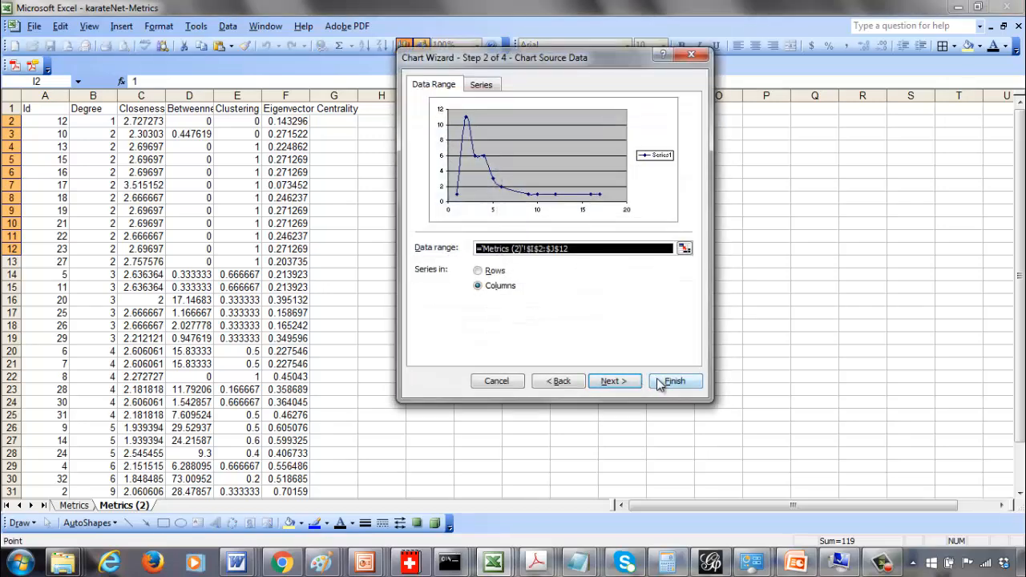
{"action": "left_click", "coordinate": [669, 382]}
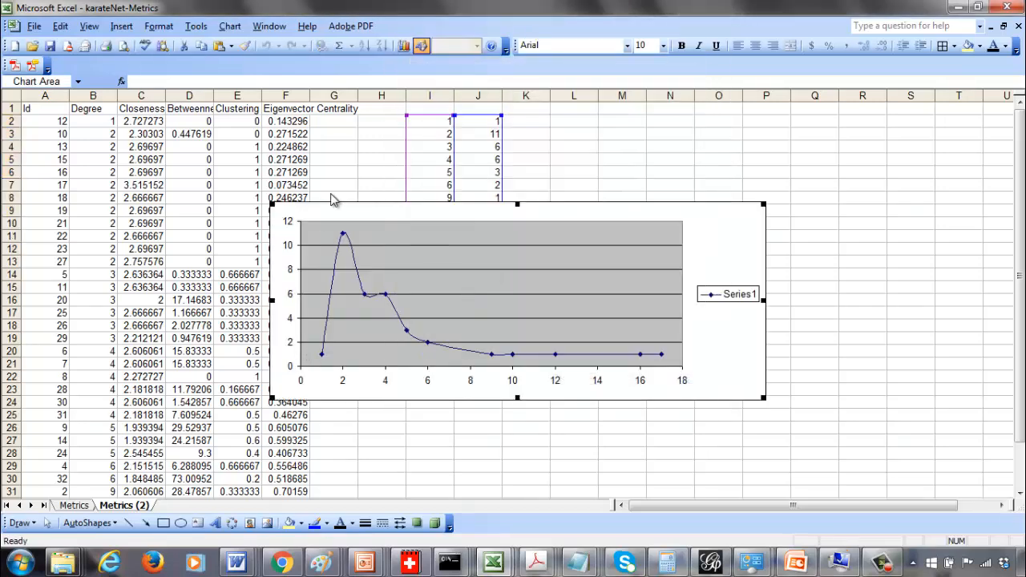
{"action": "left_click", "coordinate": [727, 298]}
{"action": "key", "text": "Delete"}
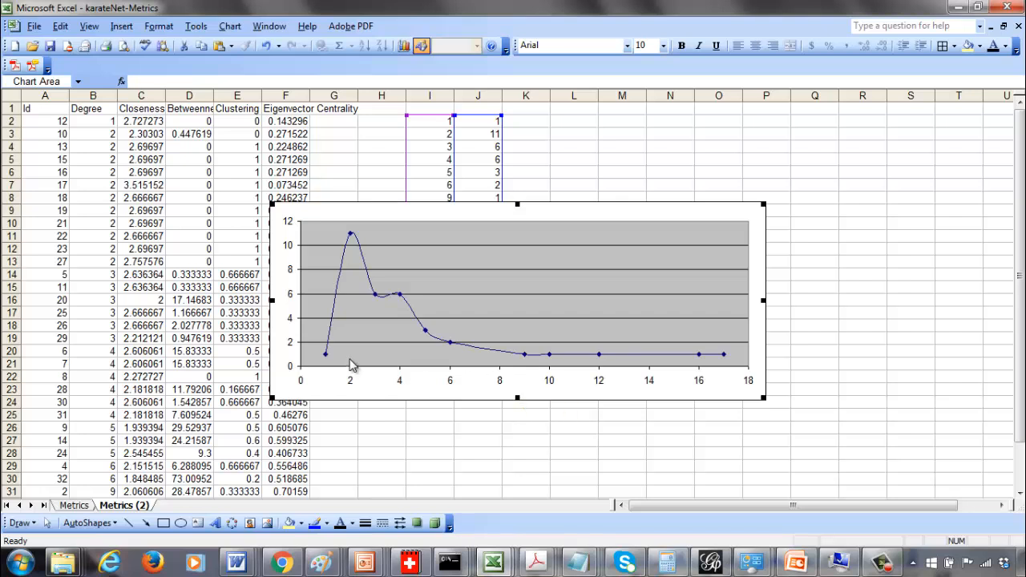
{"action": "key", "text": "Delete"}
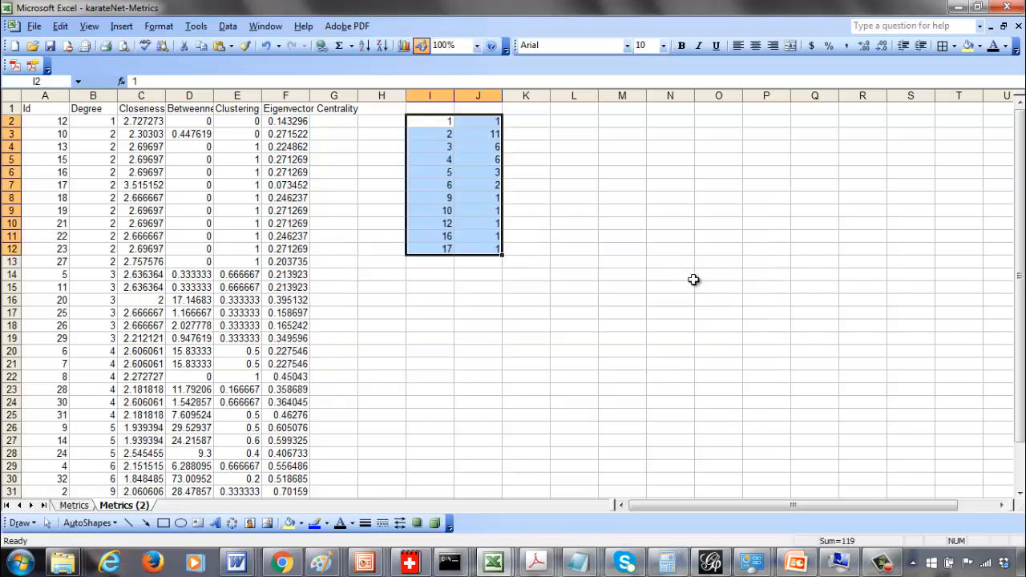
Add the column headers degree, count and prob(k) above the frequency table
{"action": "key", "text": "Right"}
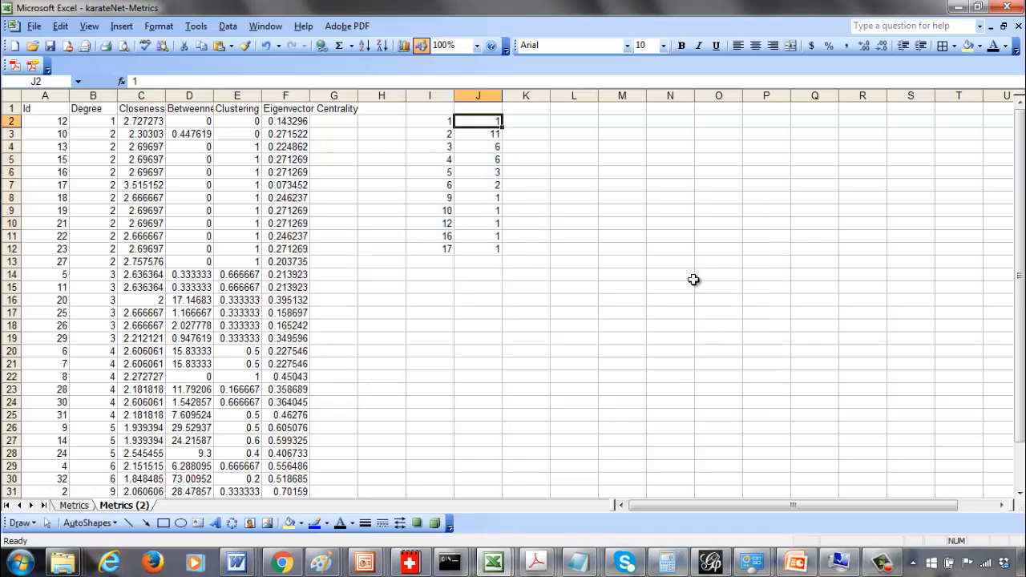
{"action": "key", "text": "Right"}
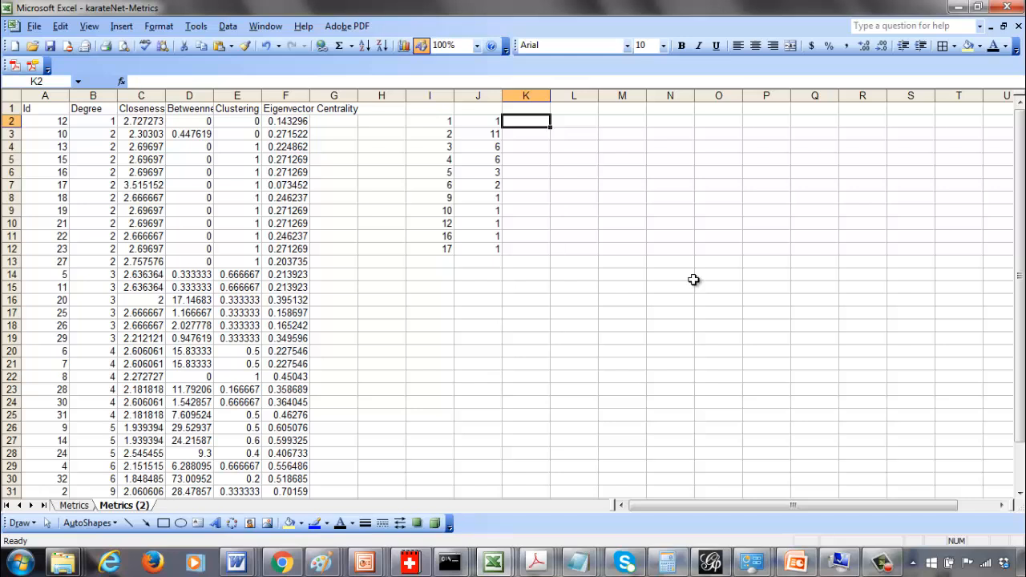
{"action": "key", "text": "Down"}
{"action": "key", "text": "Down"}
{"action": "key", "text": "Down"}
{"action": "key", "text": "Down"}
{"action": "key", "text": "Down"}
{"action": "key", "text": "Down"}
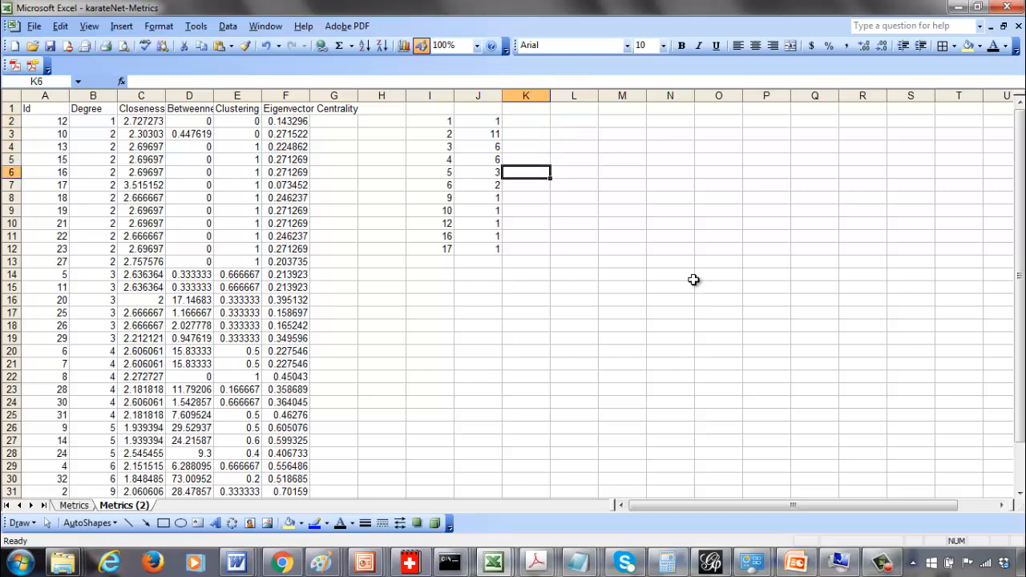
{"action": "key", "text": "Up"}
{"action": "key", "text": "Up"}
{"action": "key", "text": "Up"}
{"action": "key", "text": "Up"}
{"action": "key", "text": "Up"}
{"action": "key", "text": "Up"}
{"action": "key", "text": "Up"}
{"action": "key", "text": "Left"}
{"action": "key", "text": "Left"}
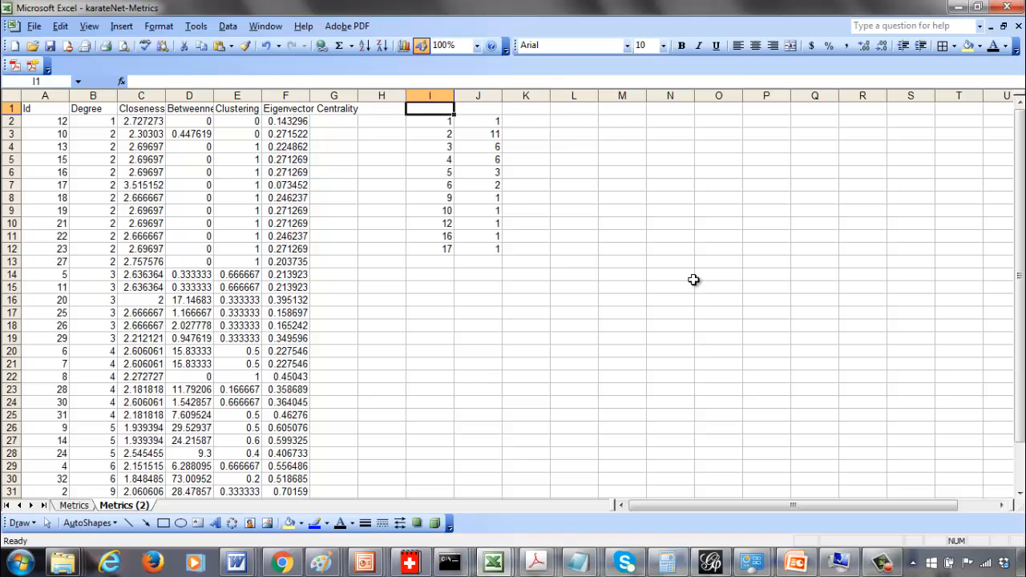
{"action": "type", "text": "degree"}
{"action": "key", "text": "Tab"}
{"action": "type", "text": "co"}
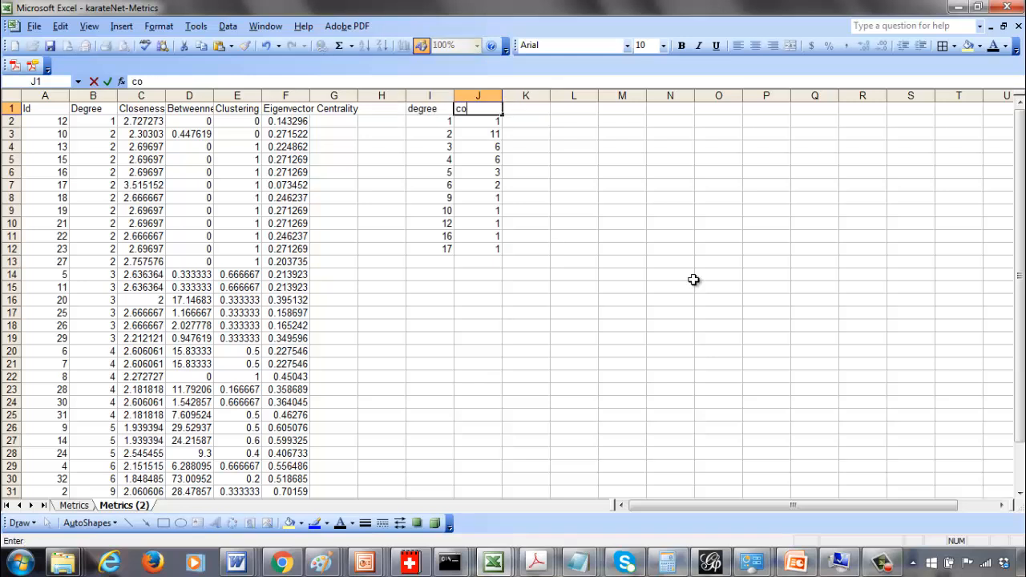
{"action": "key", "text": "Tab"}
{"action": "type", "text": "p"}
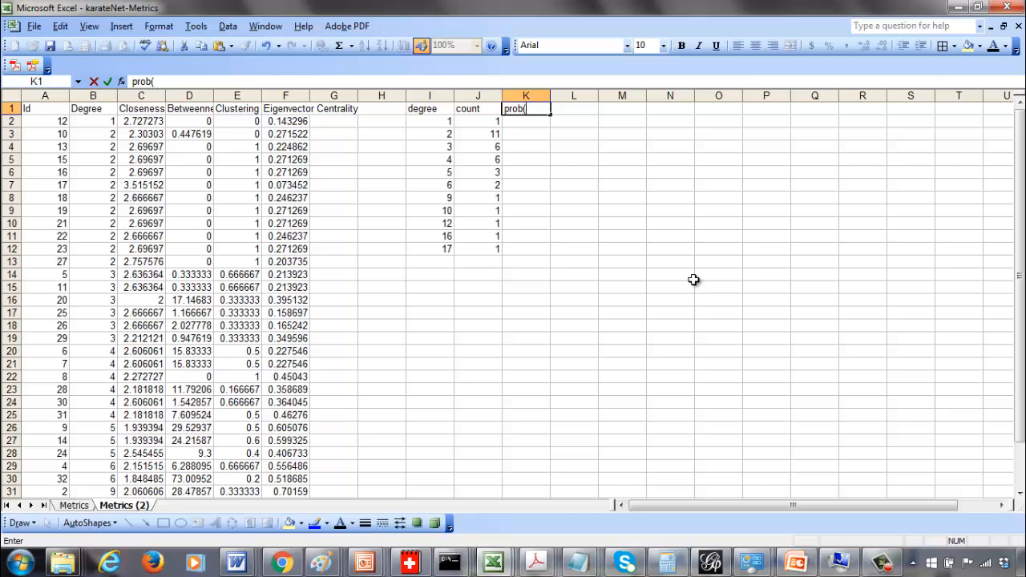
{"action": "type", "text": "rob(k)"}
{"action": "key", "text": "Return"}
Rename the degree header to degree, k
{"action": "key", "text": "Up"}
{"action": "key", "text": "Left"}
{"action": "key", "text": "Left"}
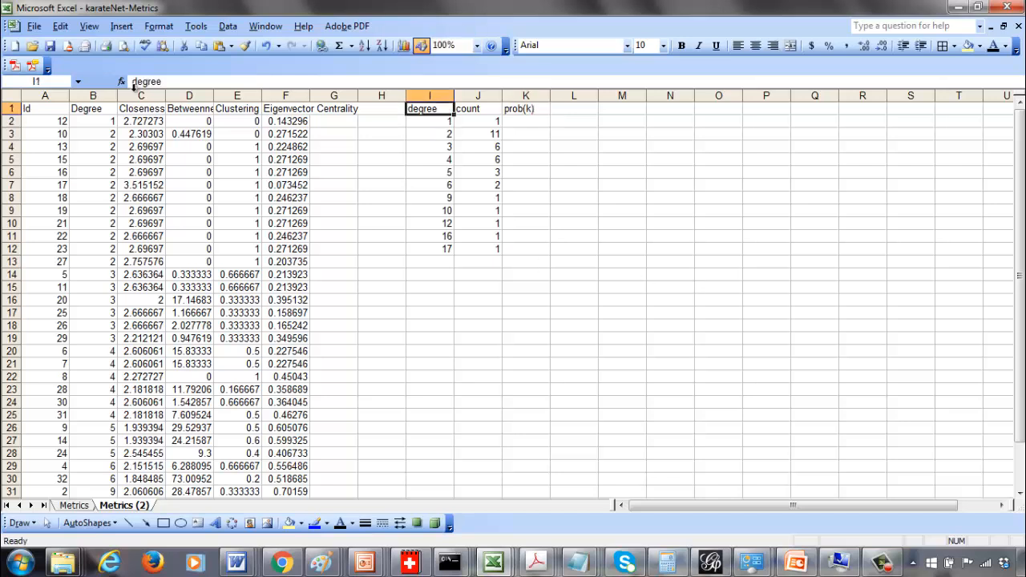
{"action": "left_click", "coordinate": [173, 82]}
{"action": "type", "text": ", k"}
{"action": "key", "text": "Return"}
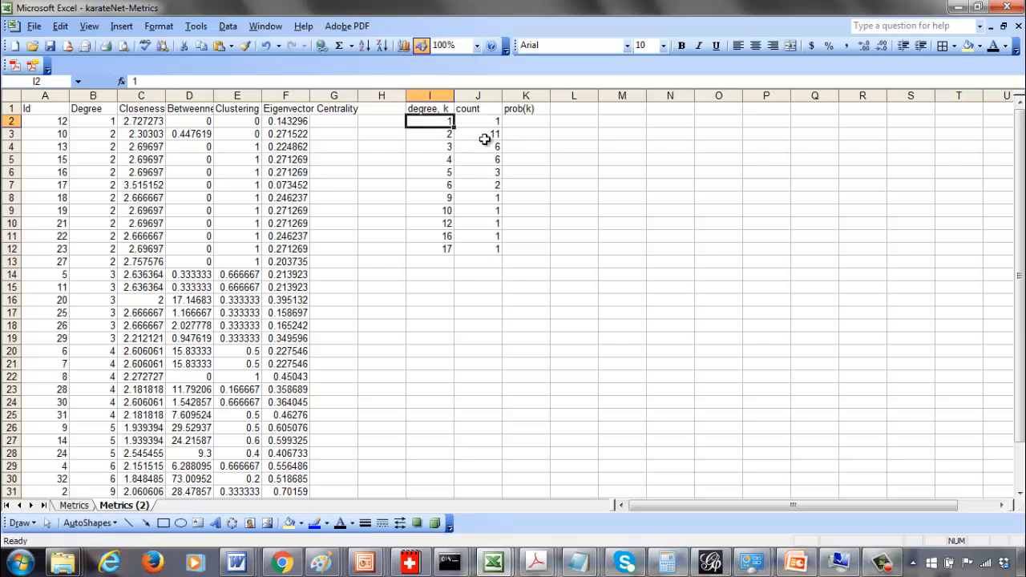
Total the count column with =SUM(J2:J12) in the cell below it
{"action": "left_click", "coordinate": [512, 122]}
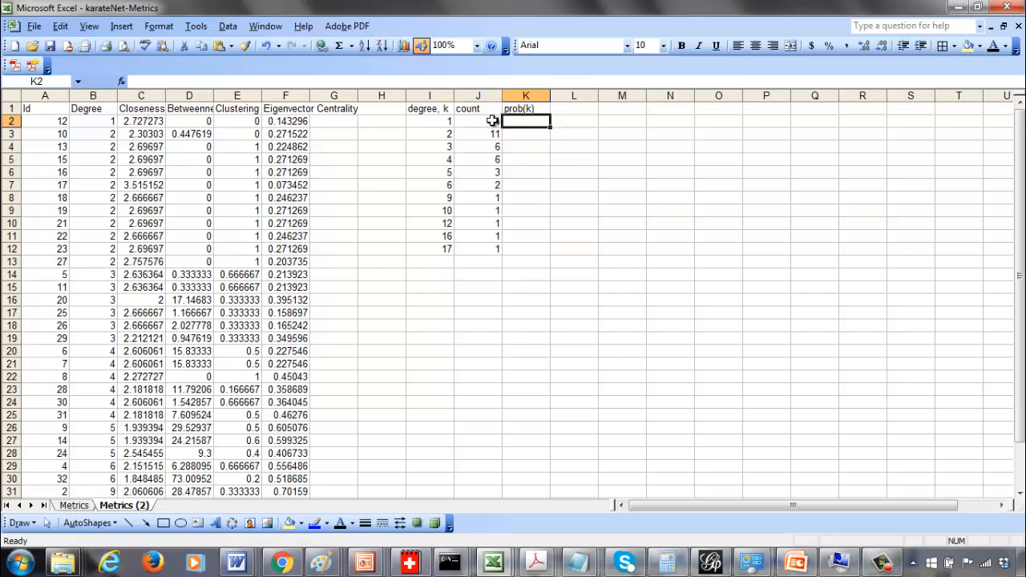
{"action": "left_click_drag", "start_coordinate": [492, 120], "coordinate": [496, 252]}
{"action": "key", "text": "Down"}
{"action": "key", "text": "Down"}
{"action": "key", "text": "Down"}
{"action": "key", "text": "Down"}
{"action": "key", "text": "Down"}
{"action": "key", "text": "Down"}
{"action": "key", "text": "Down"}
{"action": "key", "text": "Down"}
{"action": "key", "text": "Down"}
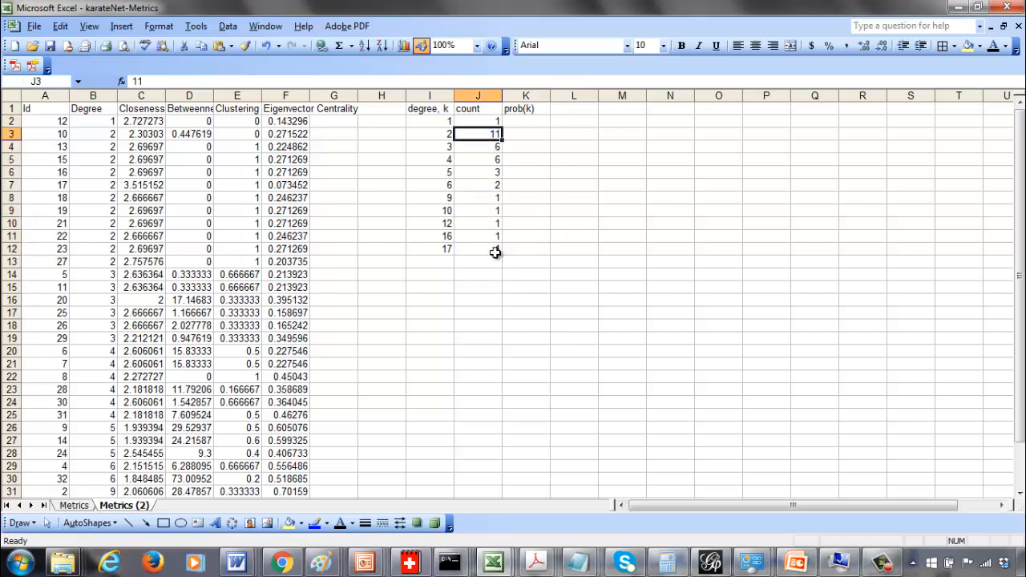
{"action": "key", "text": "Down"}
{"action": "key", "text": "Down"}
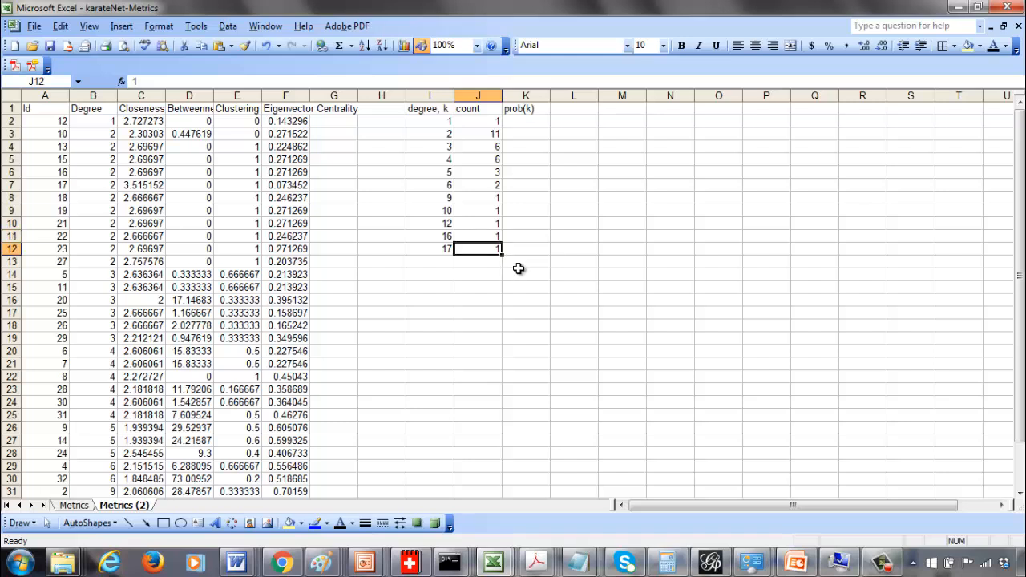
{"action": "type", "text": "=sum("}
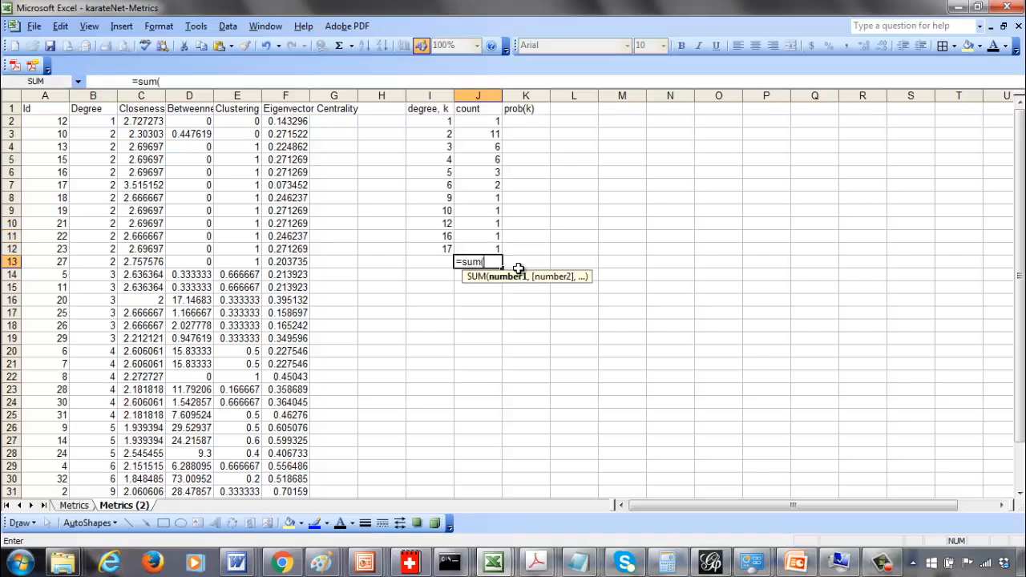
{"action": "type", "text": "j2:j12)"}
{"action": "key", "text": "Return"}
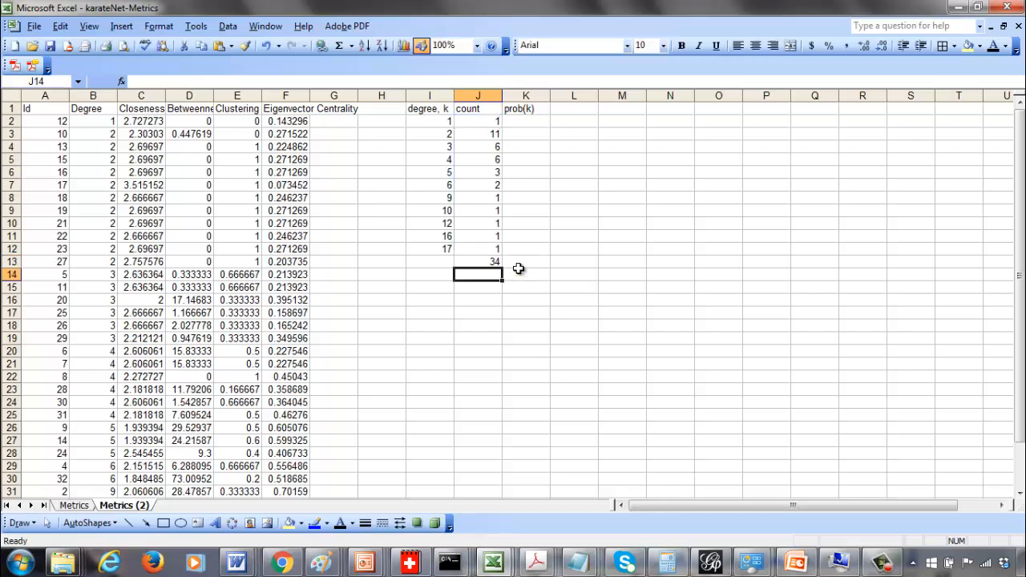
Enter the formula =J2/34 in the first prob(k) cell
{"action": "key", "text": "Up"}
{"action": "key", "text": "Up"}
{"action": "key", "text": "Up"}
{"action": "key", "text": "Up"}
{"action": "key", "text": "Up"}
{"action": "key", "text": "Up"}
{"action": "key", "text": "Up"}
{"action": "key", "text": "Up"}
{"action": "key", "text": "Up"}
{"action": "key", "text": "Up"}
{"action": "key", "text": "Up"}
{"action": "key", "text": "Up"}
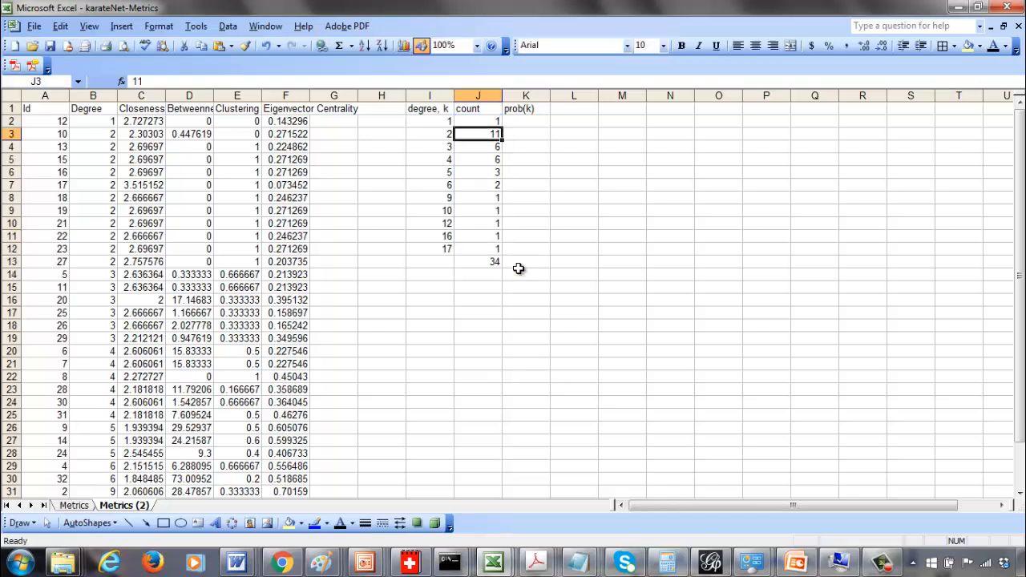
{"action": "key", "text": "Right"}
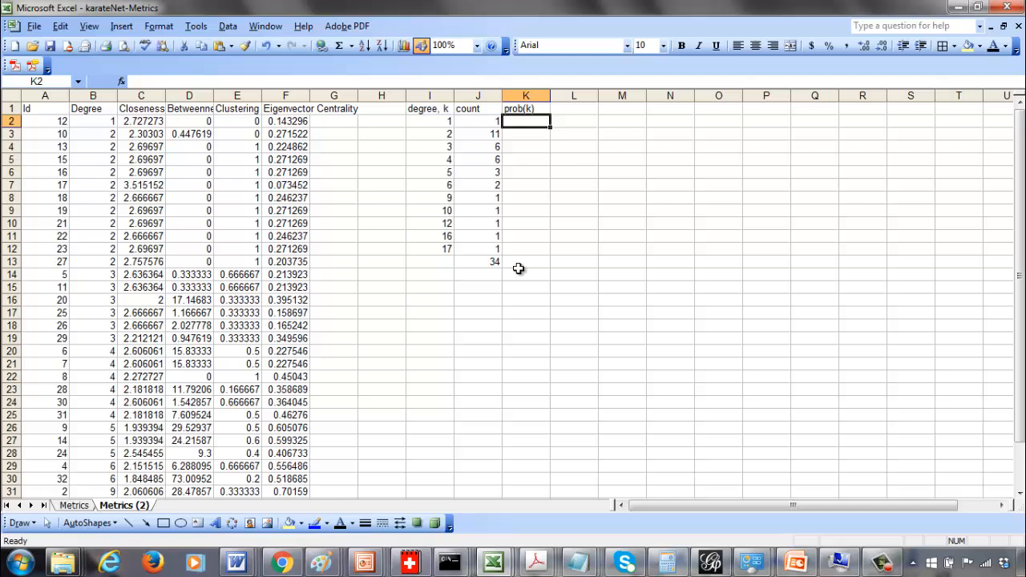
{"action": "type", "text": "=j"}
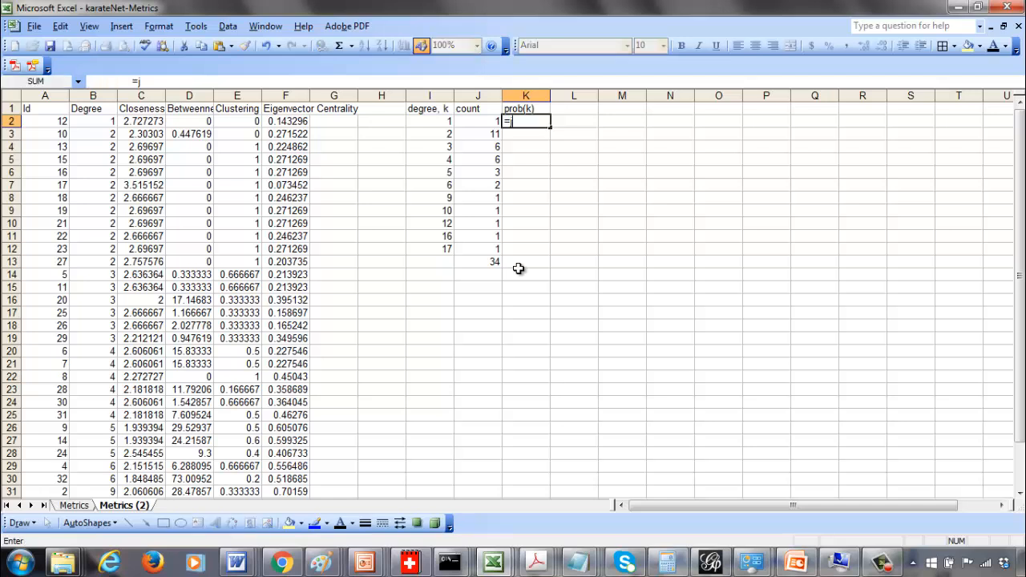
{"action": "type", "text": "2/34"}
{"action": "key", "text": "Return"}
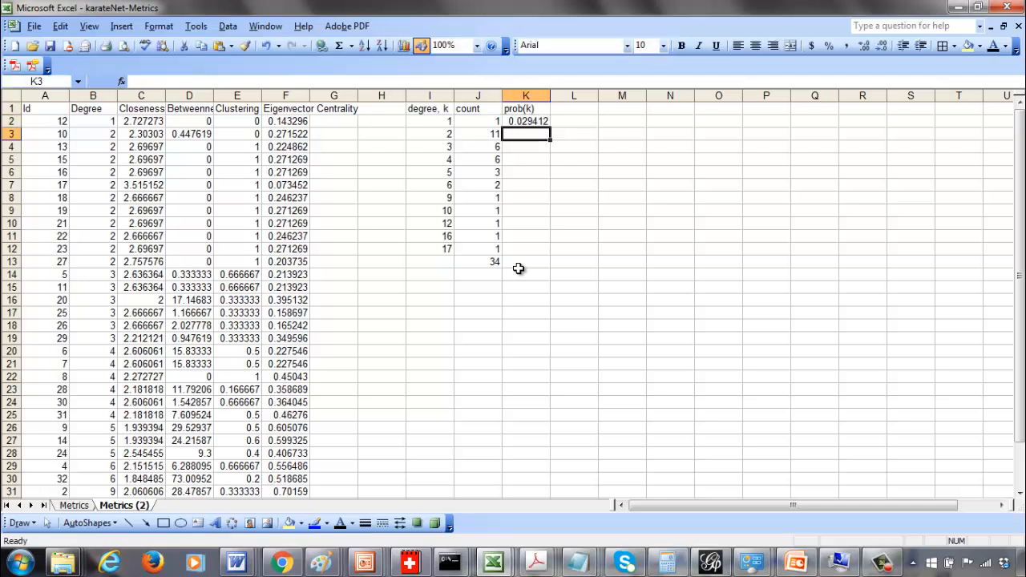
Copy the prob(k) formula down through the degree 17 row and delete the count total
{"action": "key", "text": "Up"}
{"action": "key", "text": "ctrl+c"}
{"action": "key", "text": "Down"}
{"action": "key", "text": "ctrl+v"}
{"action": "key", "text": "Down"}
{"action": "key", "text": "ctrl+v"}
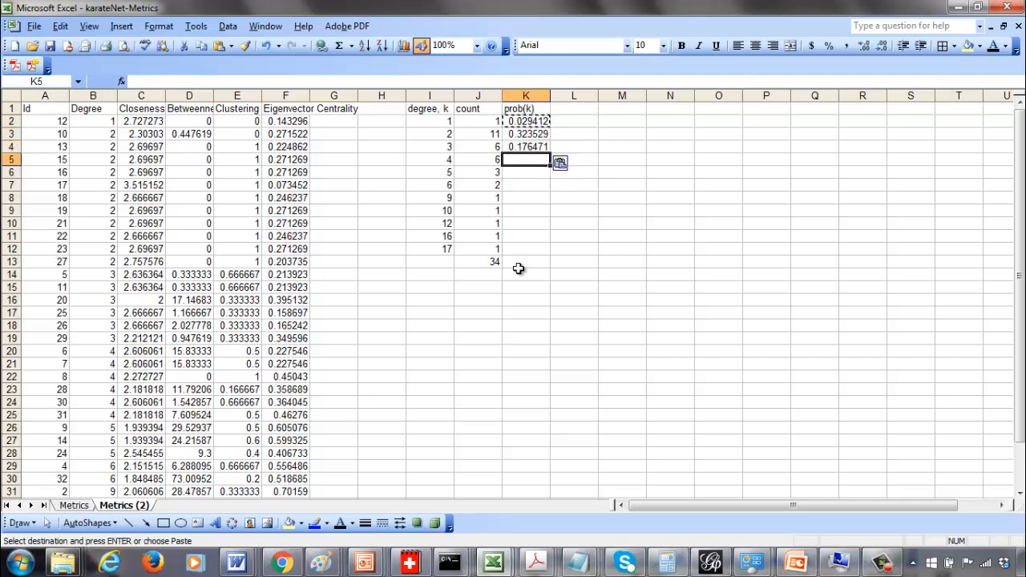
{"action": "key", "text": "Down"}
{"action": "key", "text": "ctrl+v"}
{"action": "key", "text": "Down"}
{"action": "key", "text": "ctrl+v"}
{"action": "key", "text": "Down"}
{"action": "key", "text": "ctrl+v"}
{"action": "key", "text": "Down"}
{"action": "key", "text": "ctrl+v"}
{"action": "key", "text": "Down"}
{"action": "key", "text": "ctrl+v"}
{"action": "key", "text": "Down"}
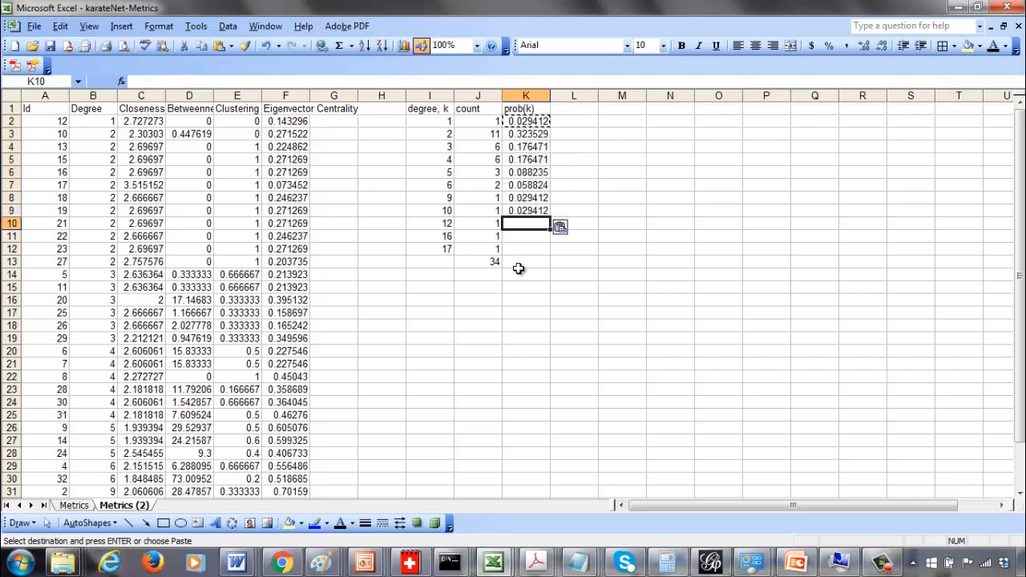
{"action": "key", "text": "ctrl+v"}
{"action": "key", "text": "Down"}
{"action": "key", "text": "ctrl+v"}
{"action": "key", "text": "Down"}
{"action": "key", "text": "ctrl+v"}
{"action": "key", "text": "Down"}
{"action": "key", "text": "Left"}
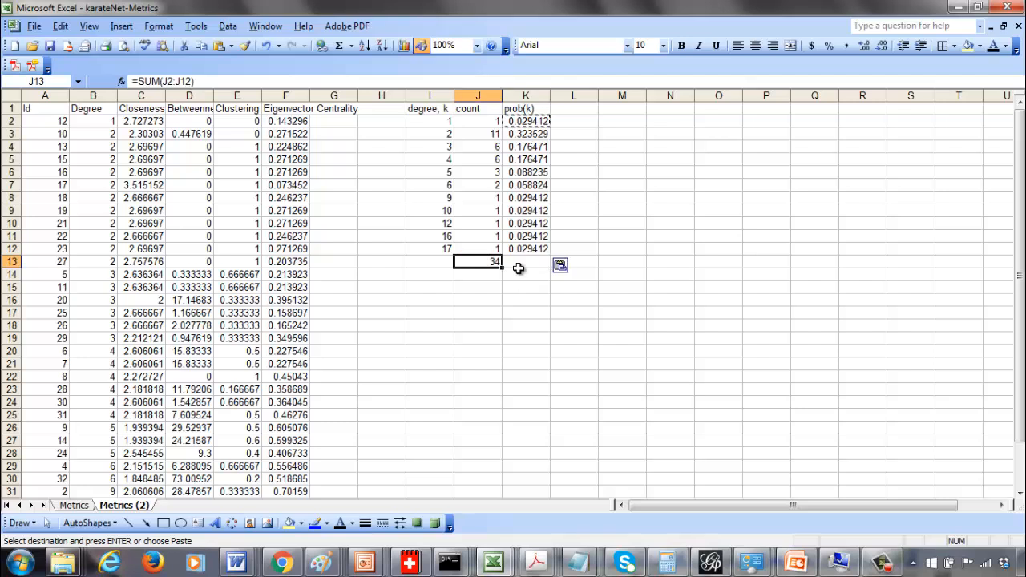
{"action": "key", "text": "Delete"}
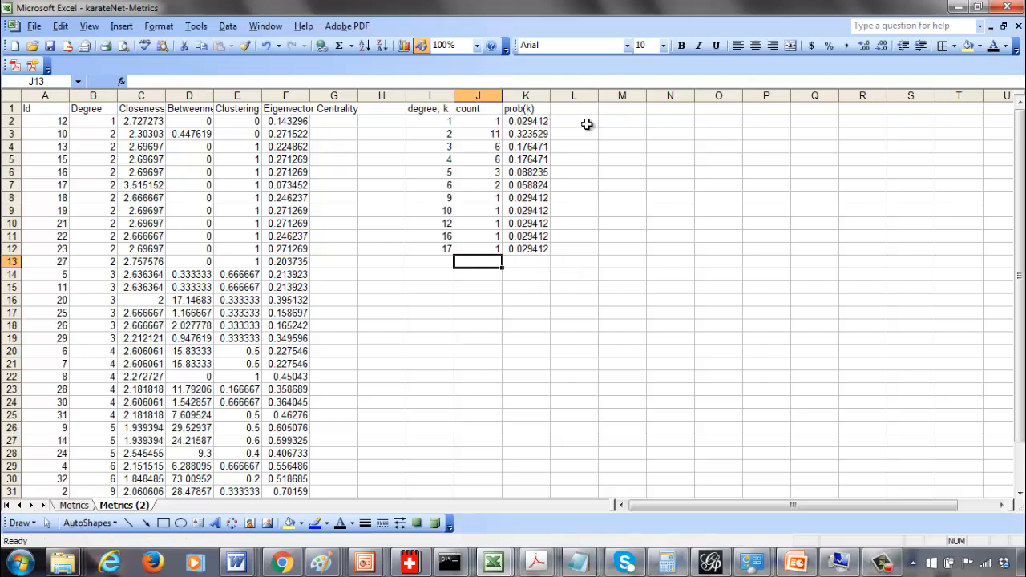
Copy the degree values into column M, starting at M2
{"action": "left_click_drag", "start_coordinate": [445, 121], "coordinate": [447, 250]}
{"action": "key", "text": "ctrl+c"}
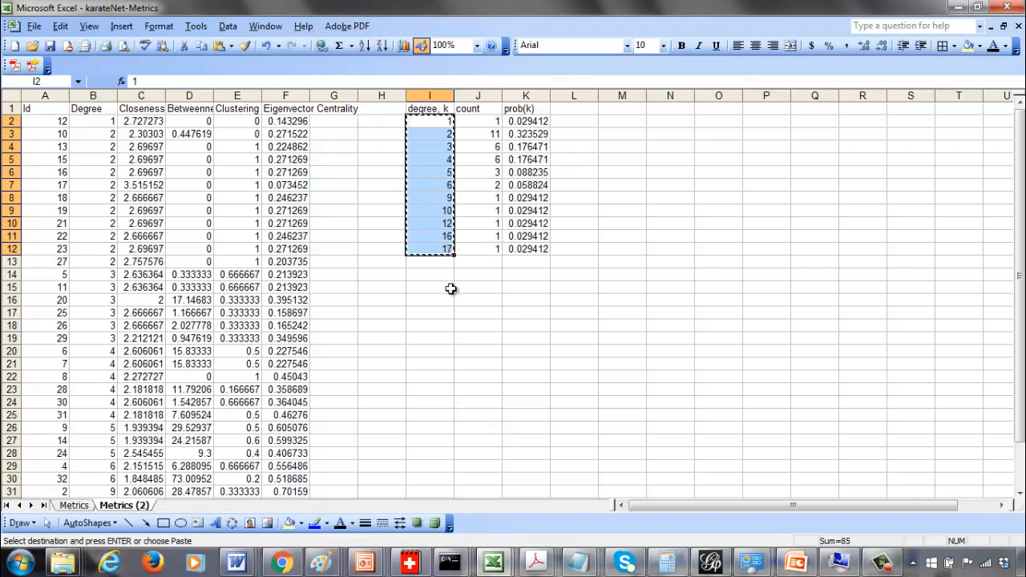
{"action": "left_click", "coordinate": [627, 119]}
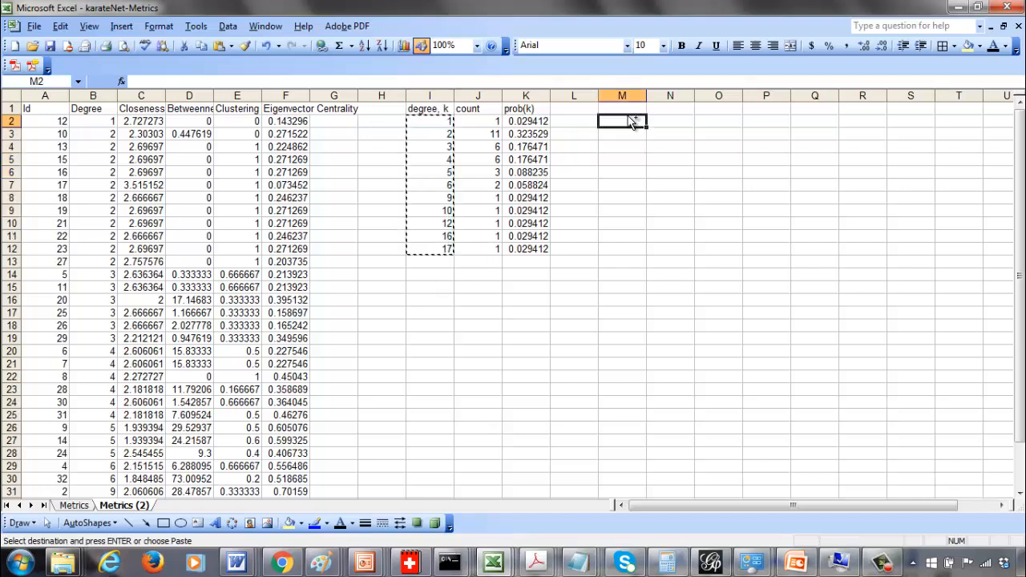
{"action": "key", "text": "ctrl+v"}
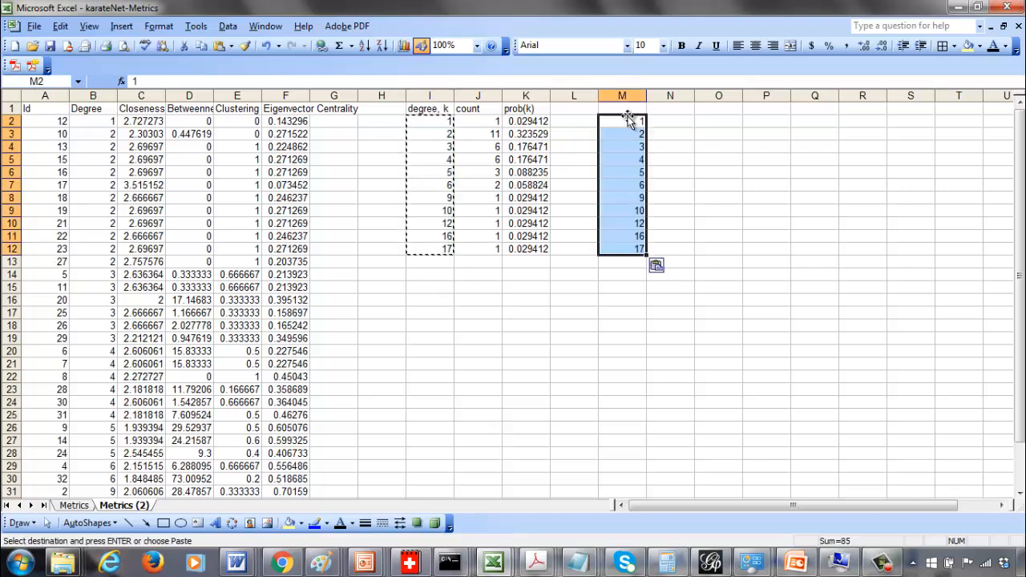
{"action": "left_click", "coordinate": [522, 123]}
{"action": "left_click_drag", "start_coordinate": [522, 123], "coordinate": [525, 249]}
{"action": "key", "text": "ctrl+c"}
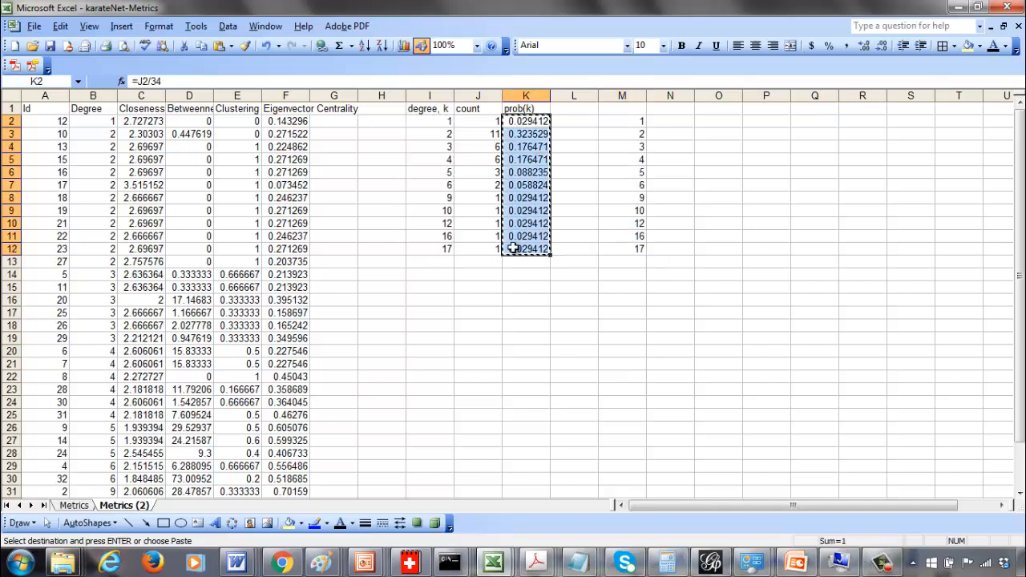
{"action": "left_click", "coordinate": [664, 122]}
{"action": "key", "text": "ctrl+v"}
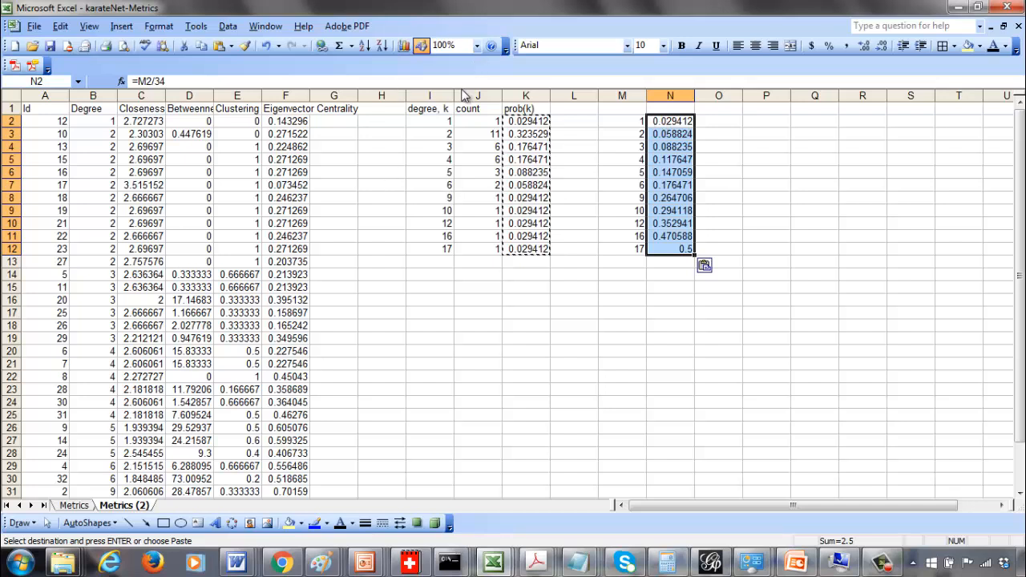
{"action": "key", "text": "Delete"}
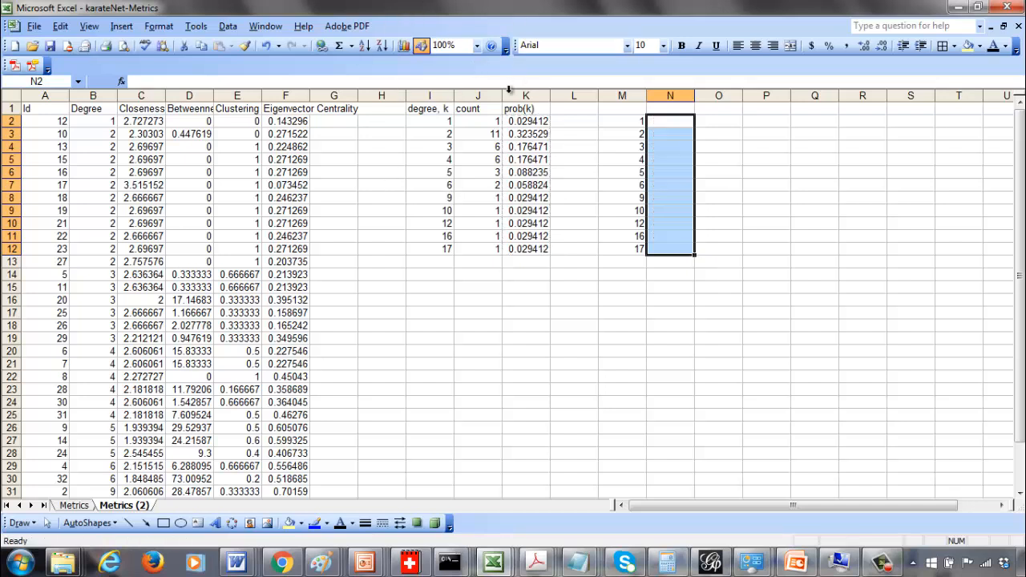
{"action": "left_click", "coordinate": [521, 122]}
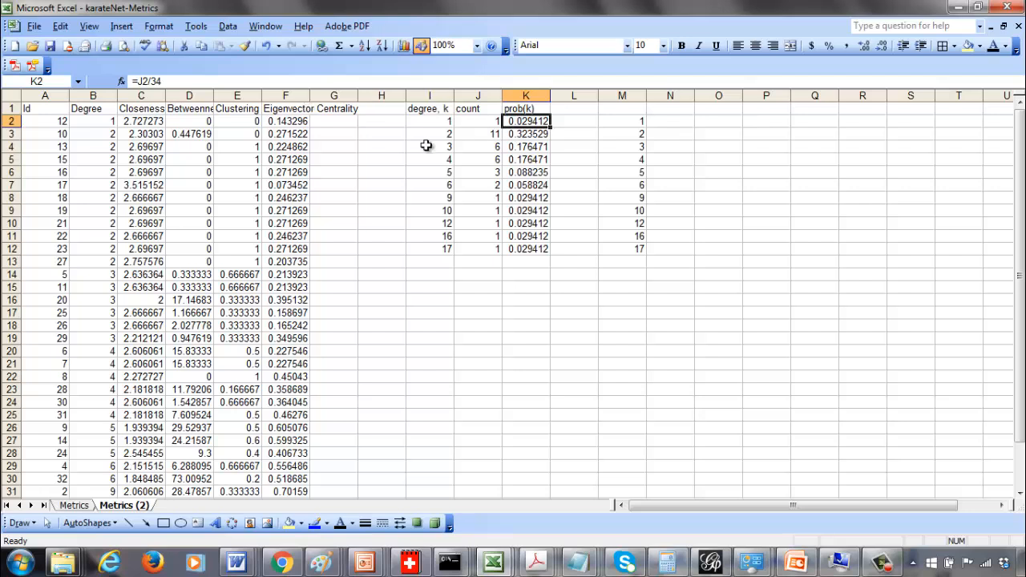
Copy the prob(k) values and paste them as values into column N beside the degree values
{"action": "left_click_drag", "start_coordinate": [521, 124], "coordinate": [521, 248]}
{"action": "key", "text": "ctrl+c"}
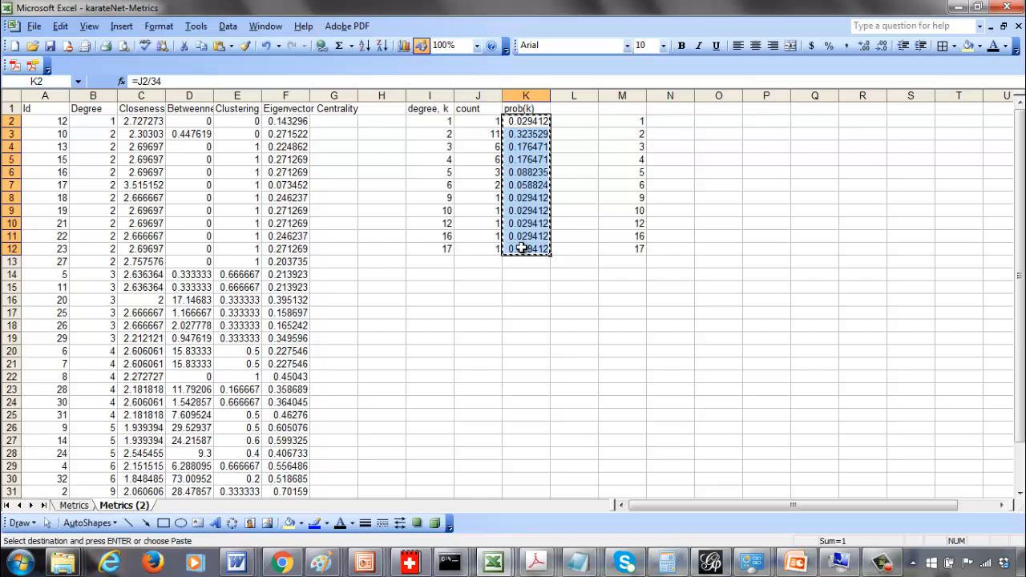
{"action": "left_click", "coordinate": [678, 121]}
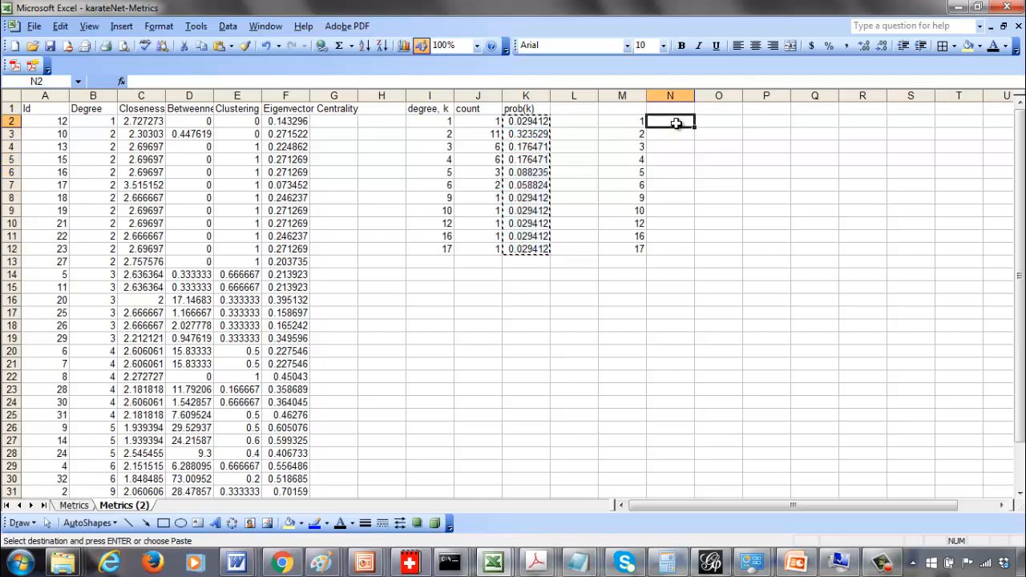
{"action": "left_click", "coordinate": [232, 47]}
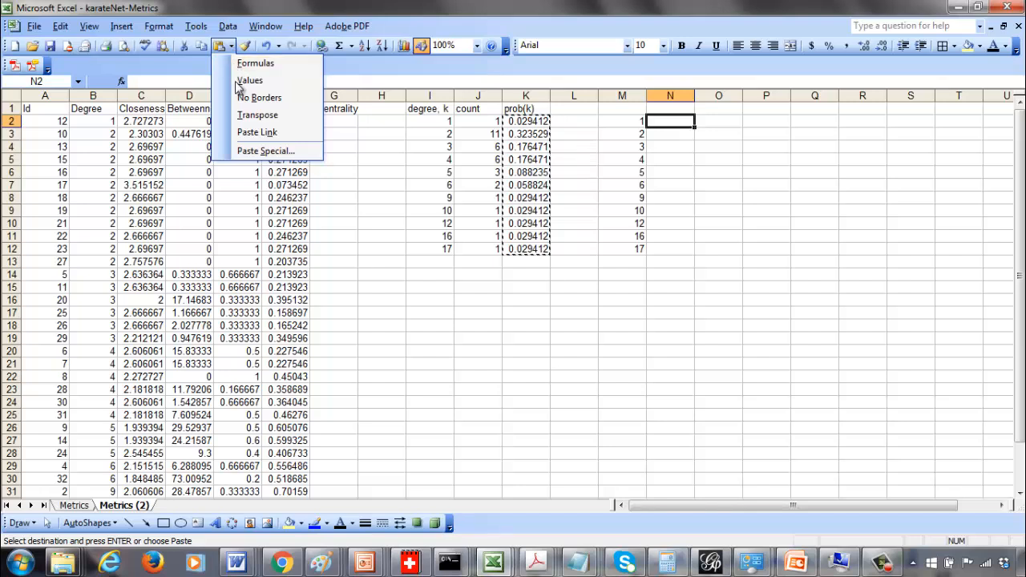
{"action": "left_click", "coordinate": [249, 80]}
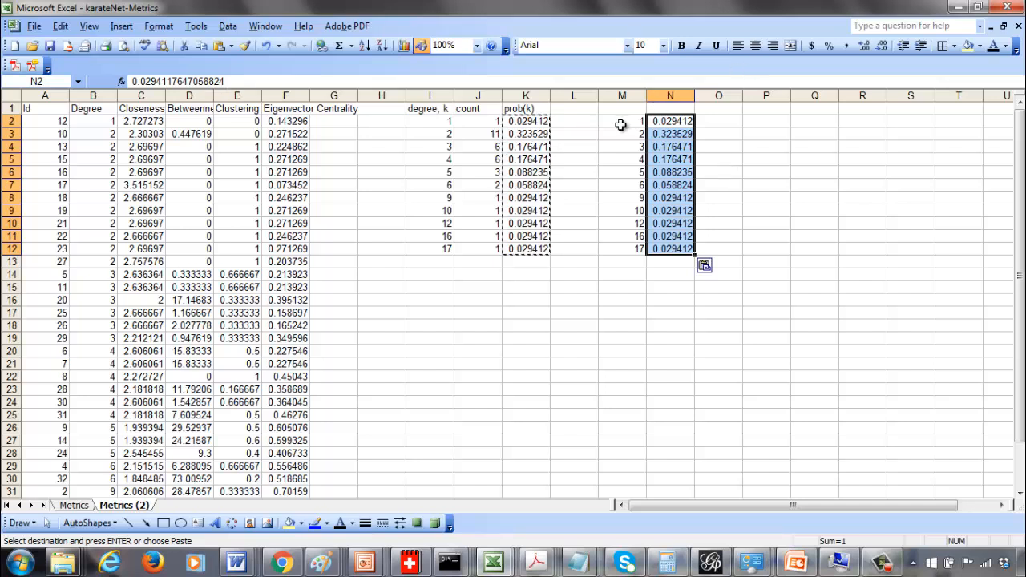
Create an XY scatter chart with smoothed lines from the degree and prob(k) data in M2:N12
{"action": "left_click_drag", "start_coordinate": [622, 125], "coordinate": [637, 210]}
{"action": "left_click_drag", "start_coordinate": [661, 245], "coordinate": [661, 247]}
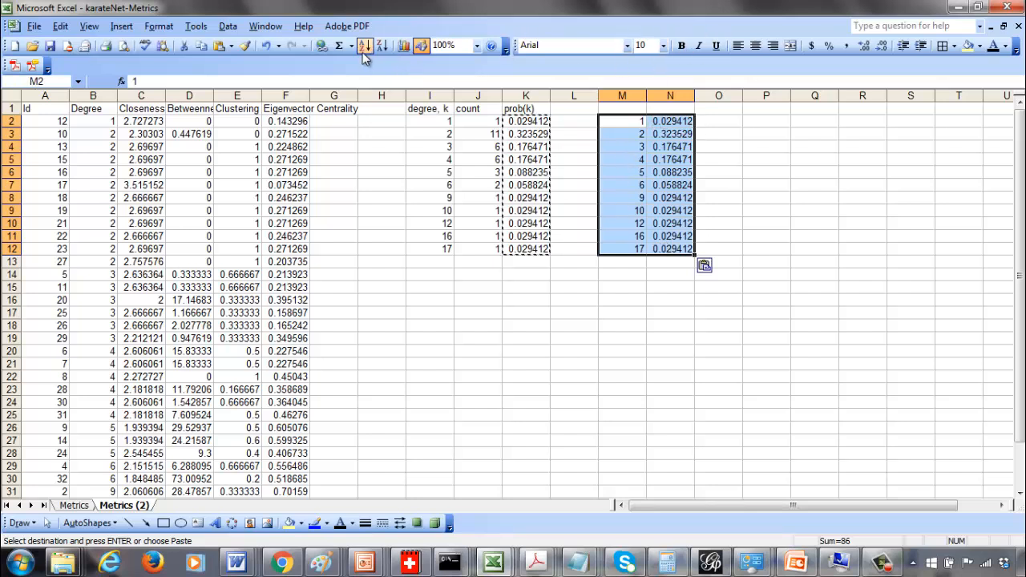
{"action": "left_click", "coordinate": [402, 45]}
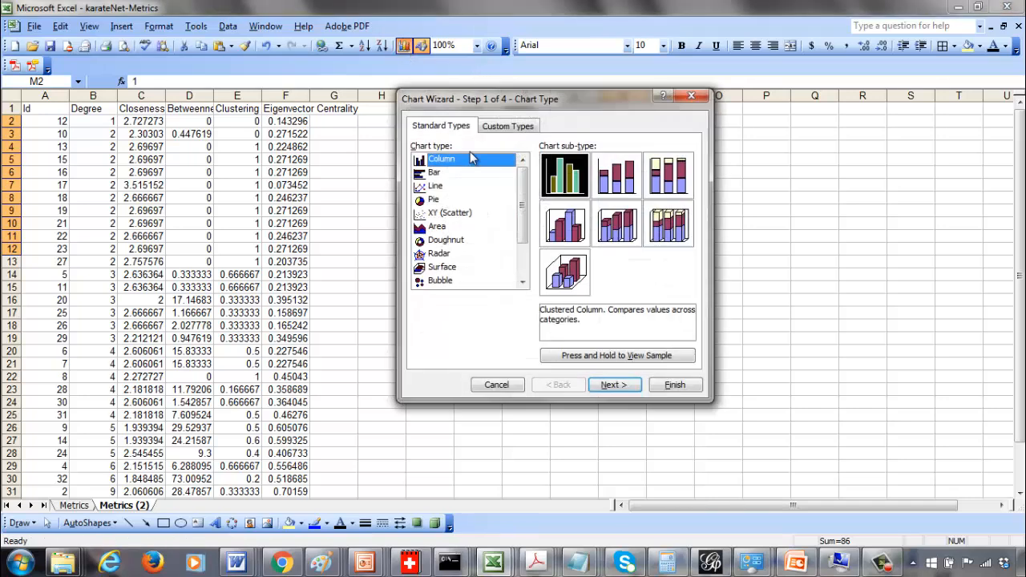
{"action": "left_click", "coordinate": [448, 214]}
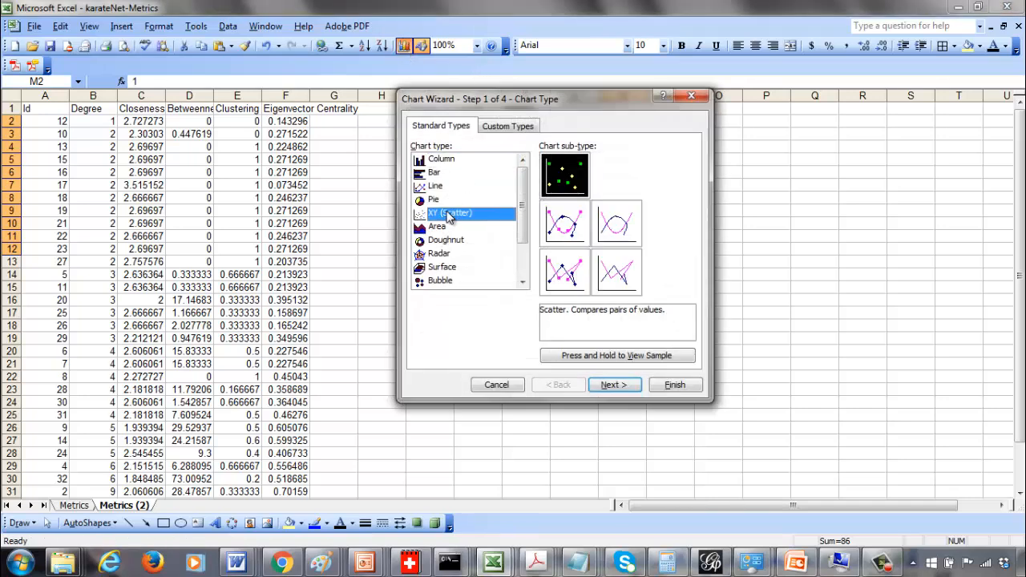
{"action": "left_click", "coordinate": [565, 225]}
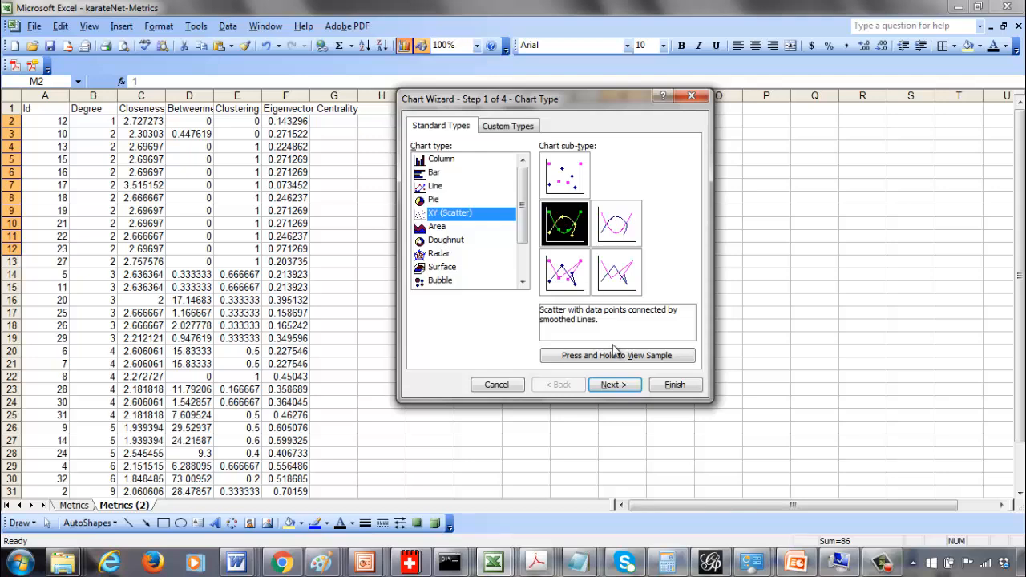
{"action": "left_click", "coordinate": [616, 386]}
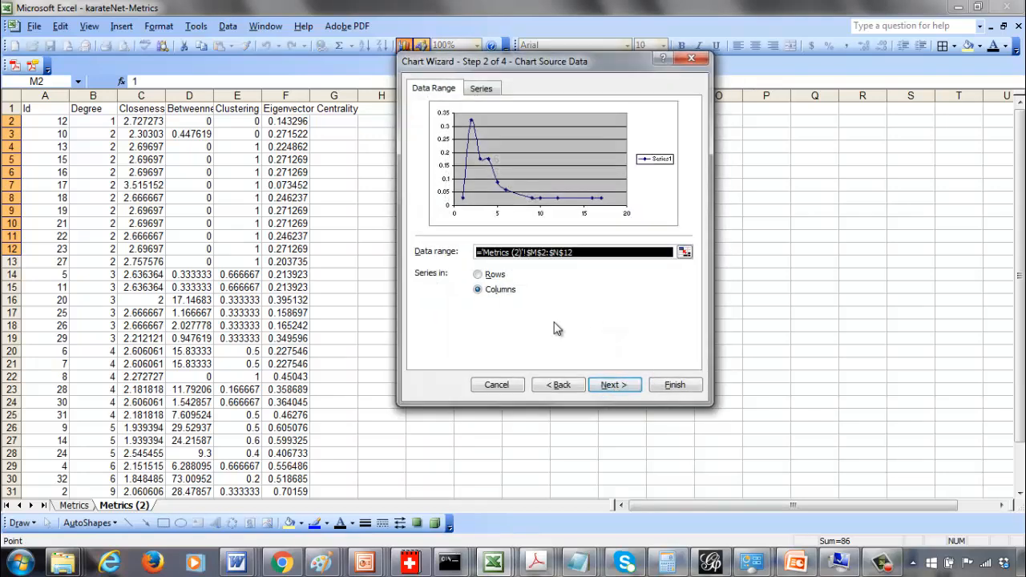
{"action": "left_click", "coordinate": [655, 385]}
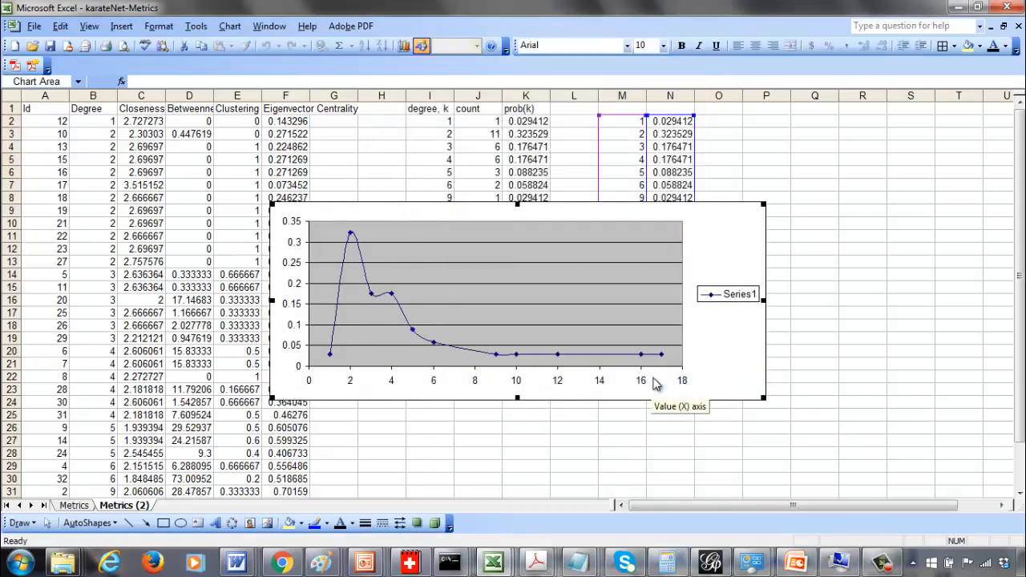
Delete the chart's legend and its gridlines
{"action": "left_click", "coordinate": [722, 297]}
{"action": "key", "text": "Delete"}
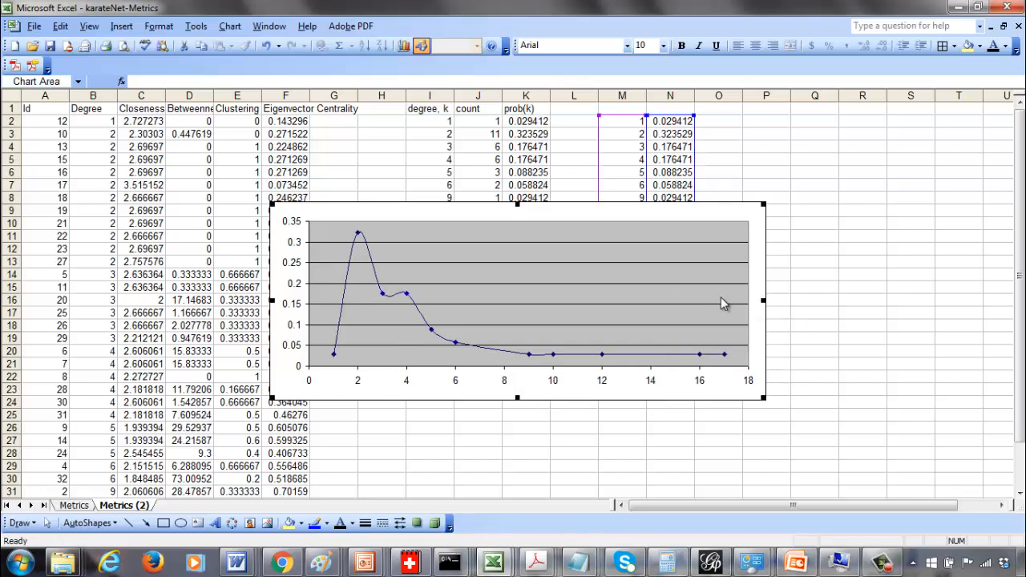
{"action": "right_click", "coordinate": [445, 387]}
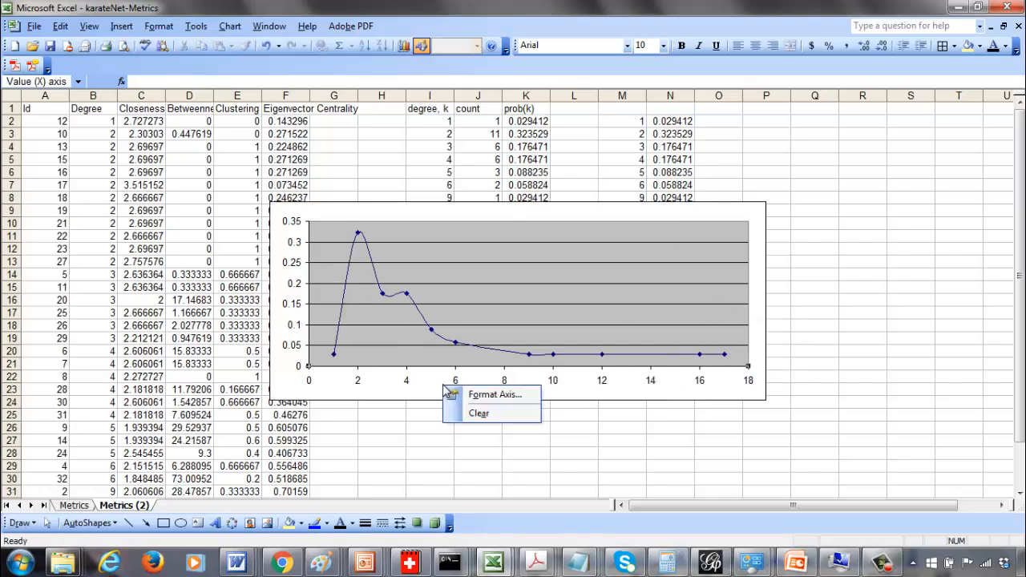
{"action": "left_click", "coordinate": [440, 303]}
{"action": "key", "text": "Delete"}
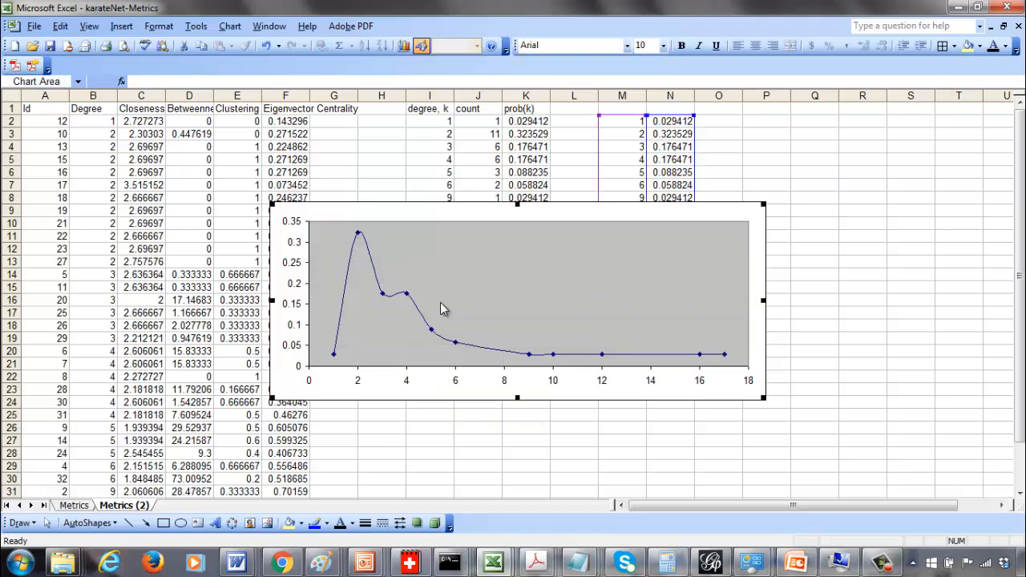
Set the plot area's border and fill to None
{"action": "right_click", "coordinate": [442, 309]}
{"action": "left_click", "coordinate": [473, 312]}
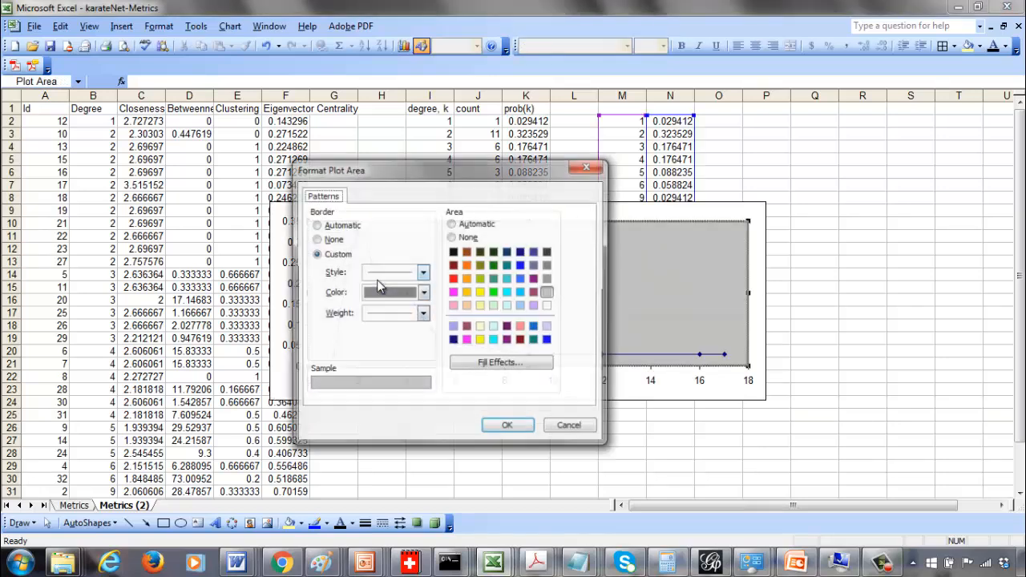
{"action": "left_click", "coordinate": [316, 238]}
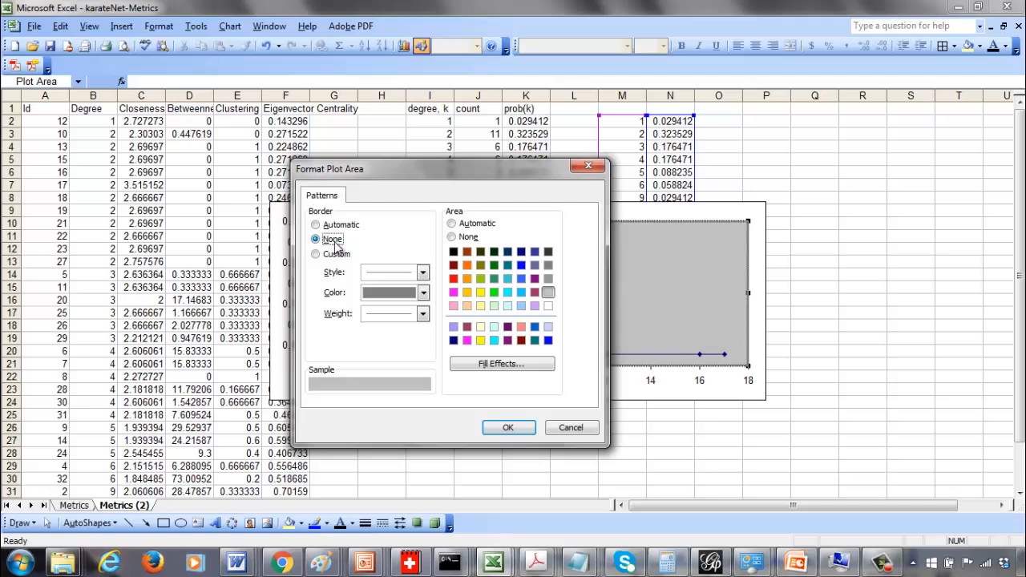
{"action": "left_click", "coordinate": [454, 237]}
{"action": "left_click", "coordinate": [505, 428]}
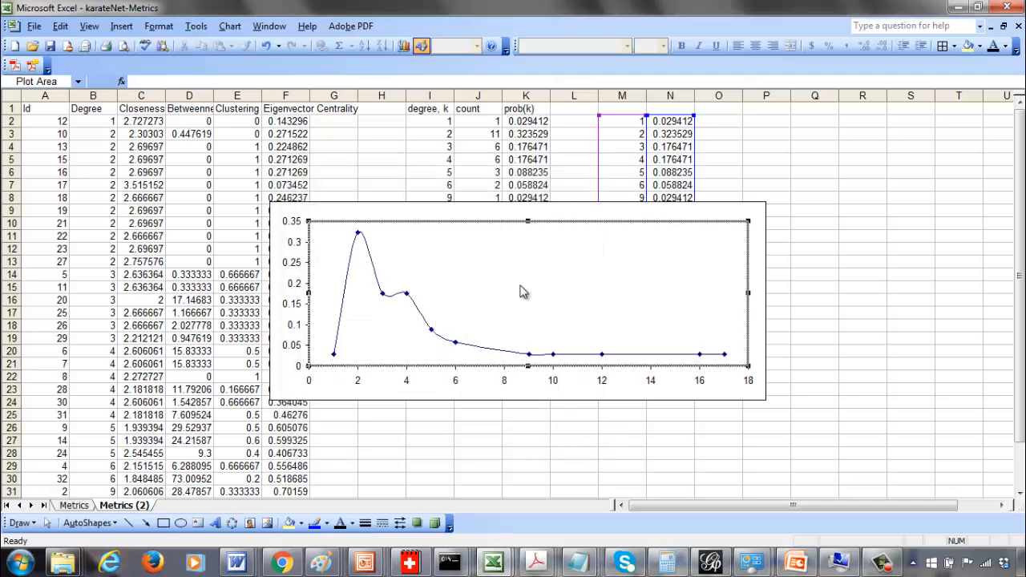
Title the chart's x axis Degree and its y axis Prob(degree)
{"action": "right_click", "coordinate": [536, 270]}
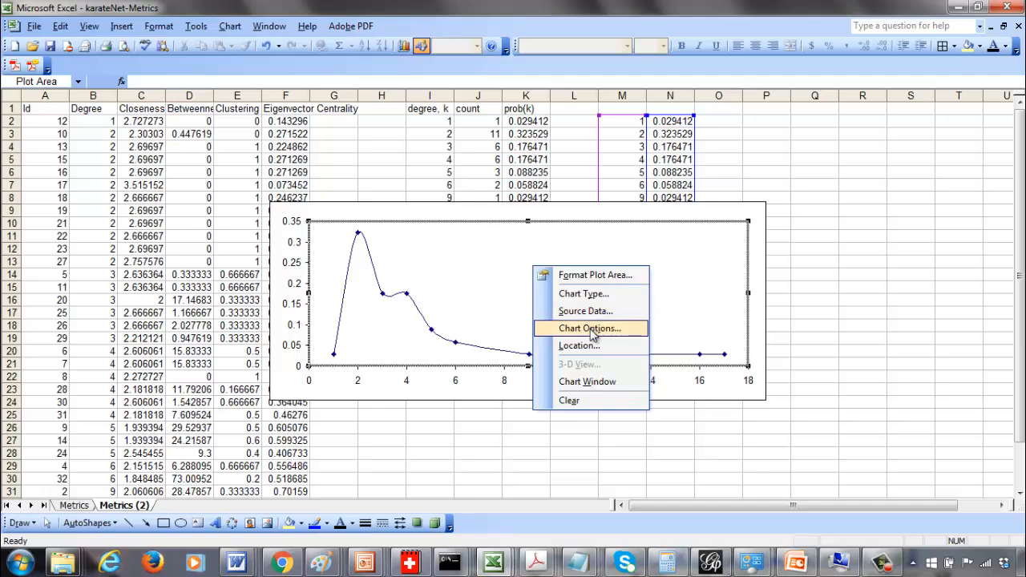
{"action": "left_click", "coordinate": [597, 329]}
{"action": "left_click", "coordinate": [460, 289]}
{"action": "type", "text": "Degree"}
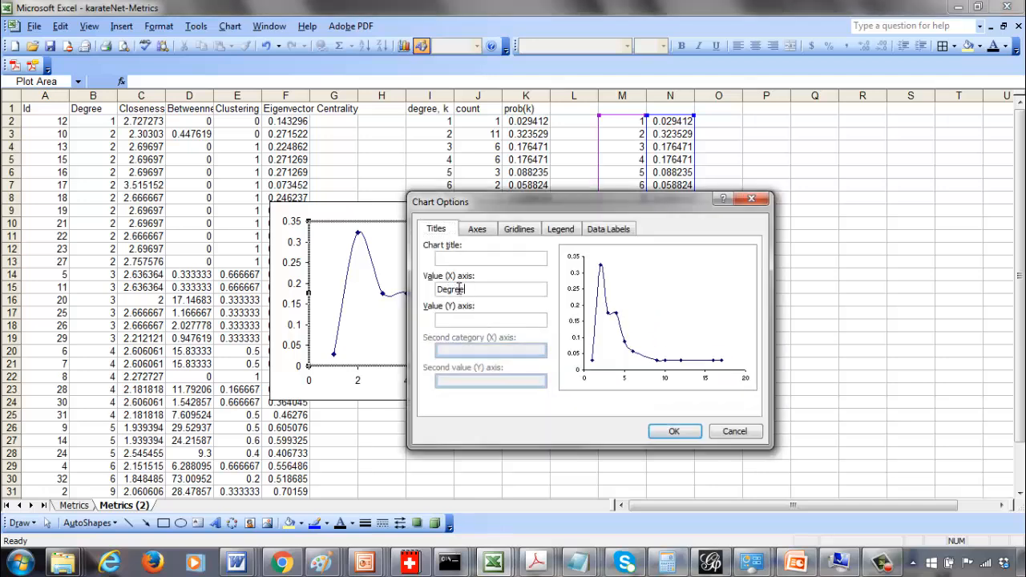
{"action": "key", "text": "Tab"}
{"action": "type", "text": "Pr"}
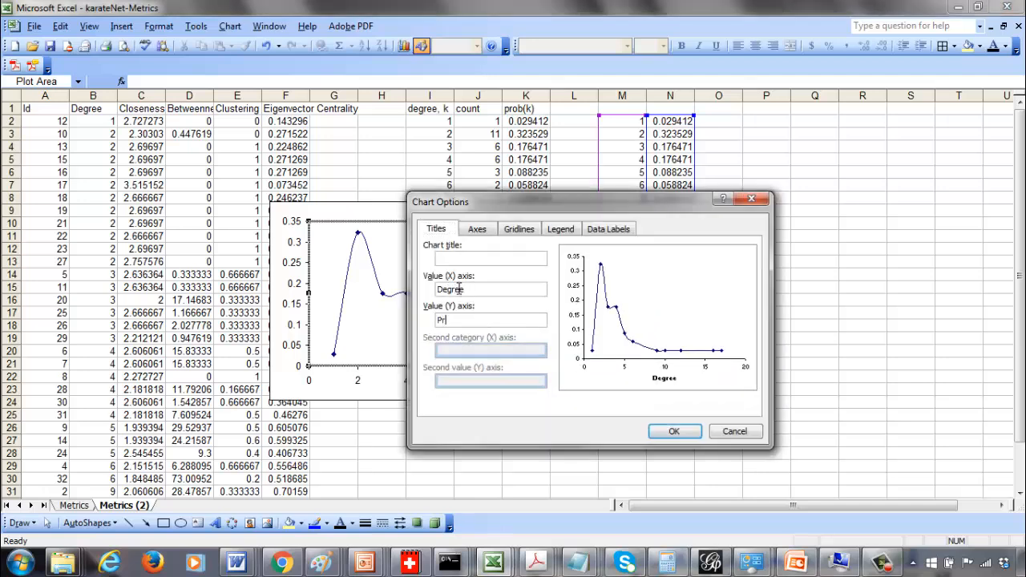
{"action": "type", "text": "ob(degree)"}
{"action": "left_click", "coordinate": [683, 431]}
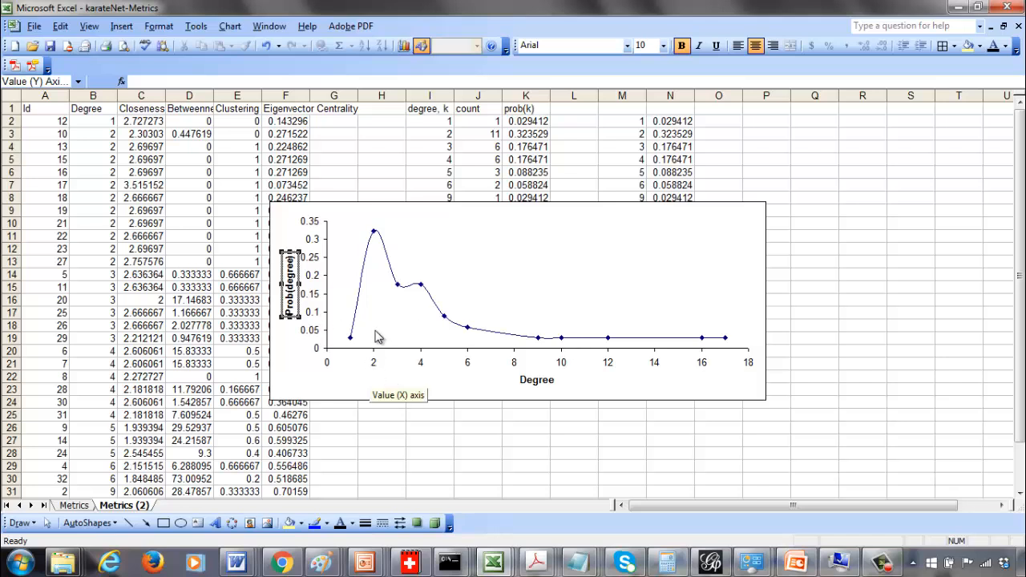
{"action": "left_click", "coordinate": [718, 266]}
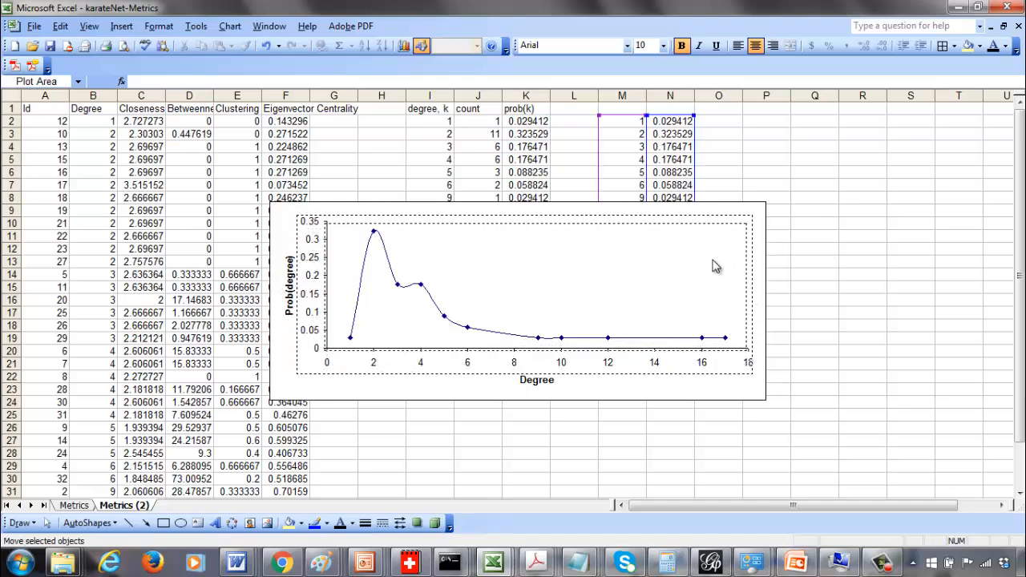
{"action": "left_click_drag", "start_coordinate": [716, 265], "coordinate": [716, 265]}
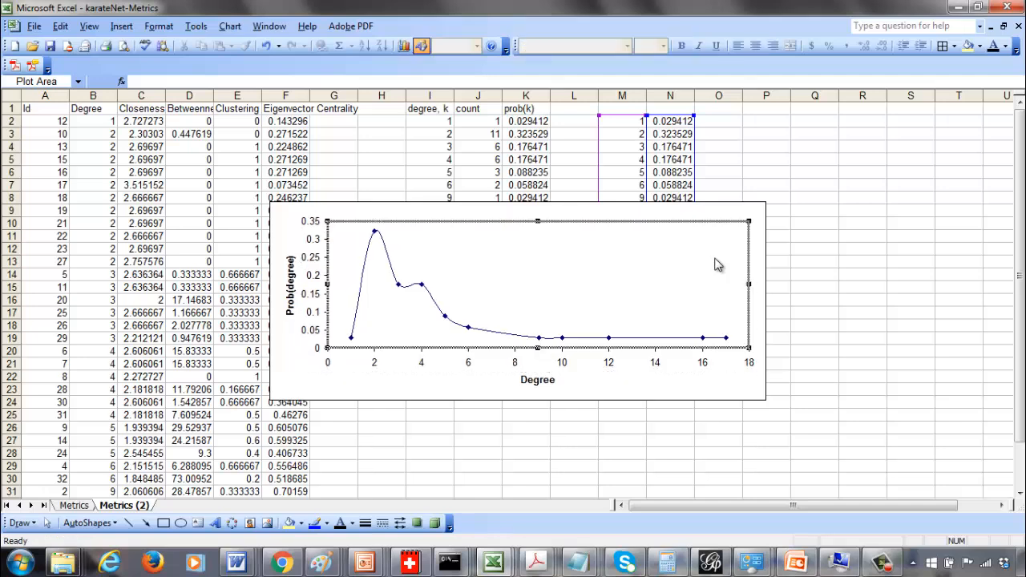
{"action": "left_click", "coordinate": [391, 449]}
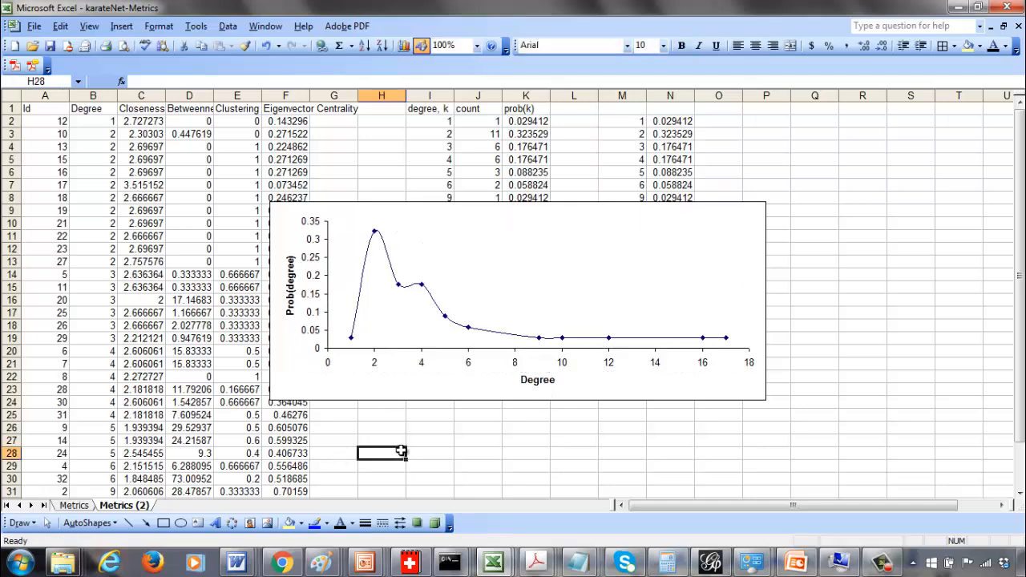
Switch to Gephi and colour the nodes by a Betweenness Centrality ranking with the default gradient
{"action": "left_click", "coordinate": [710, 561]}
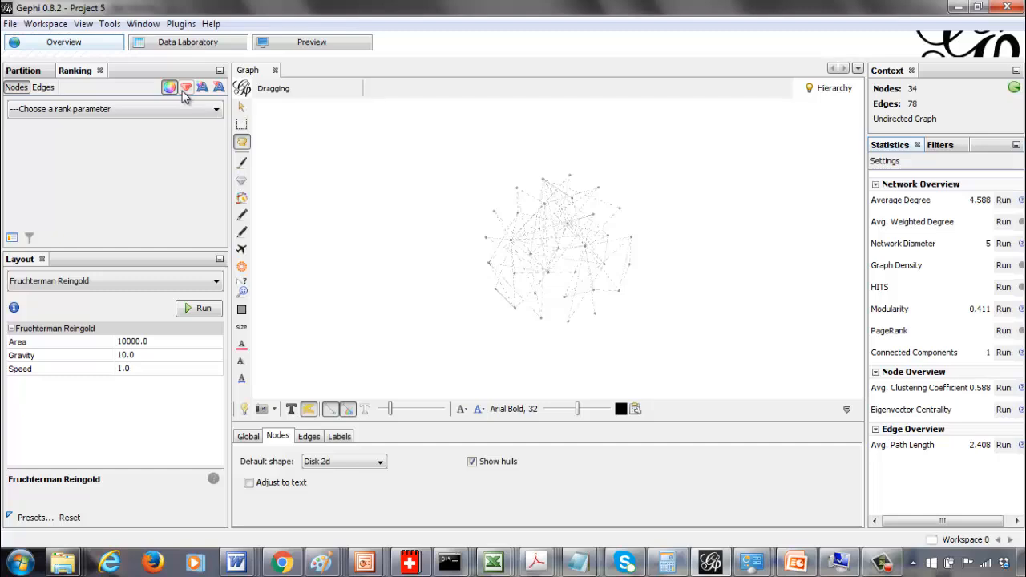
{"action": "left_click", "coordinate": [169, 112]}
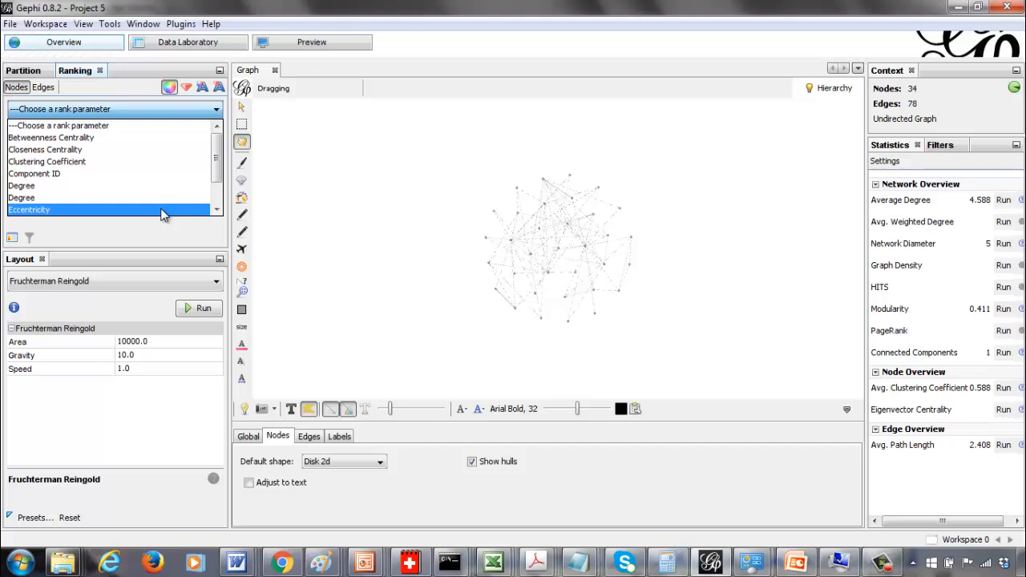
{"action": "left_click", "coordinate": [118, 193]}
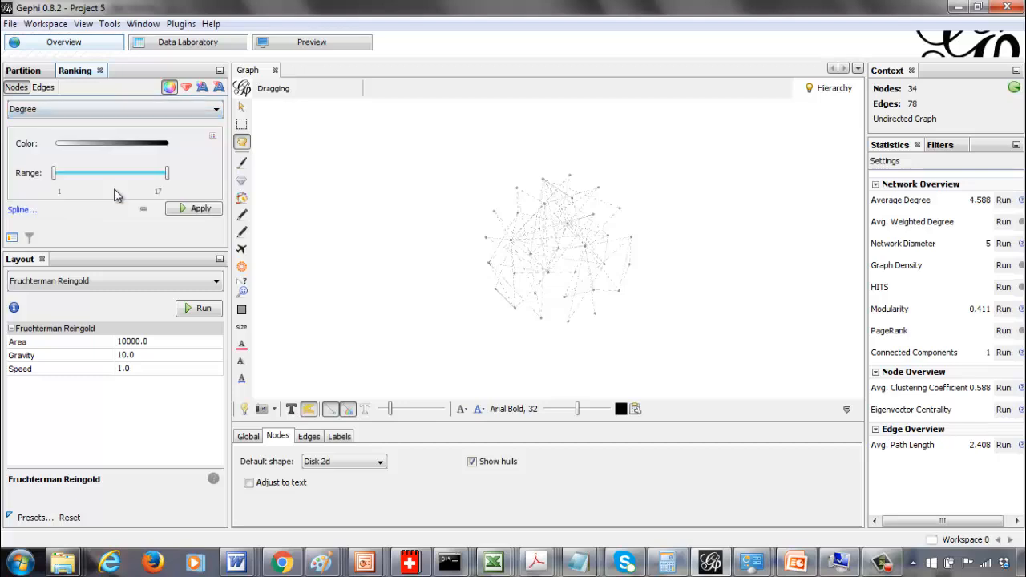
{"action": "left_click", "coordinate": [181, 112]}
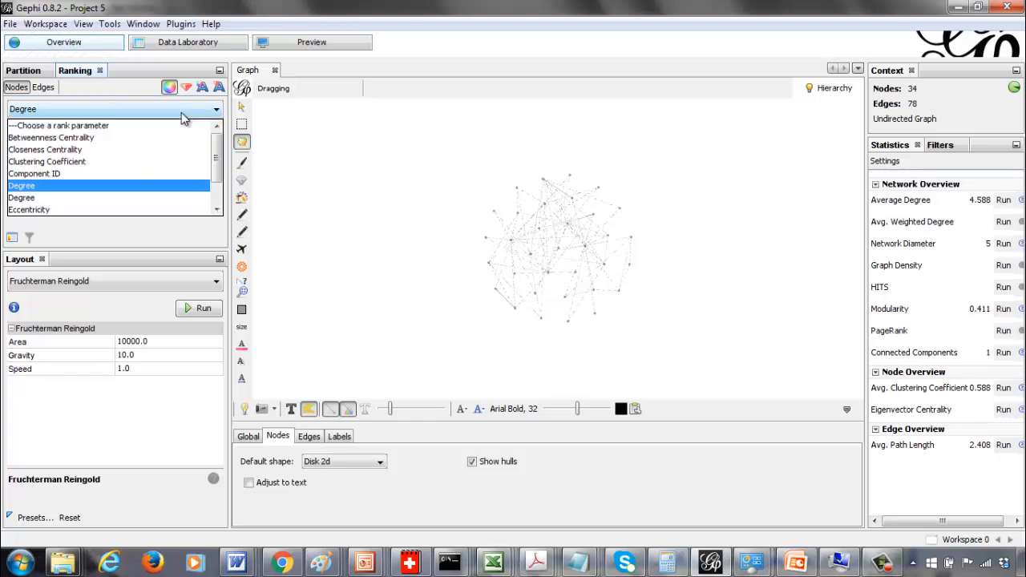
{"action": "left_click", "coordinate": [171, 139]}
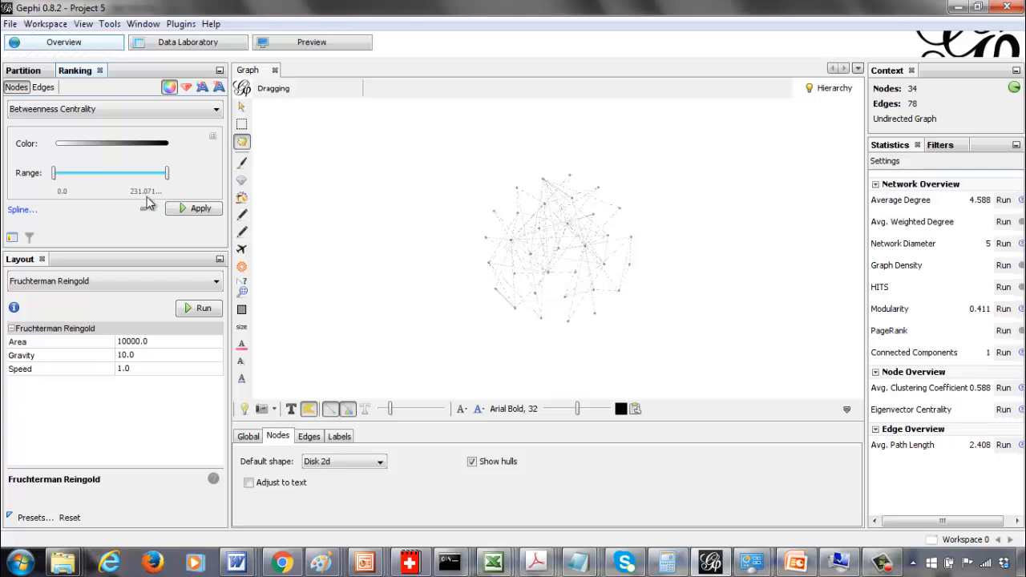
{"action": "left_click", "coordinate": [214, 138]}
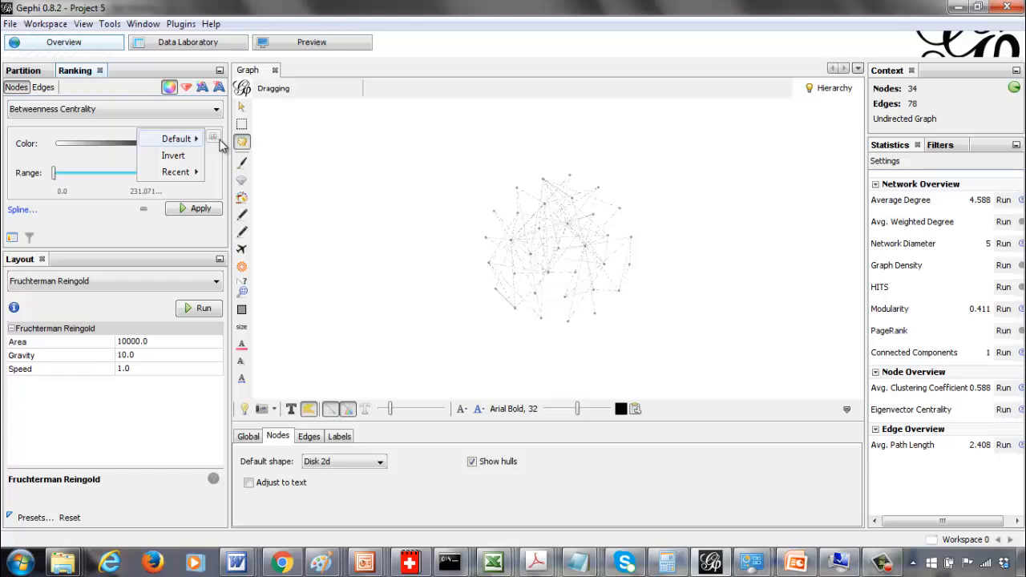
{"action": "mouse_move", "coordinate": [193, 148]}
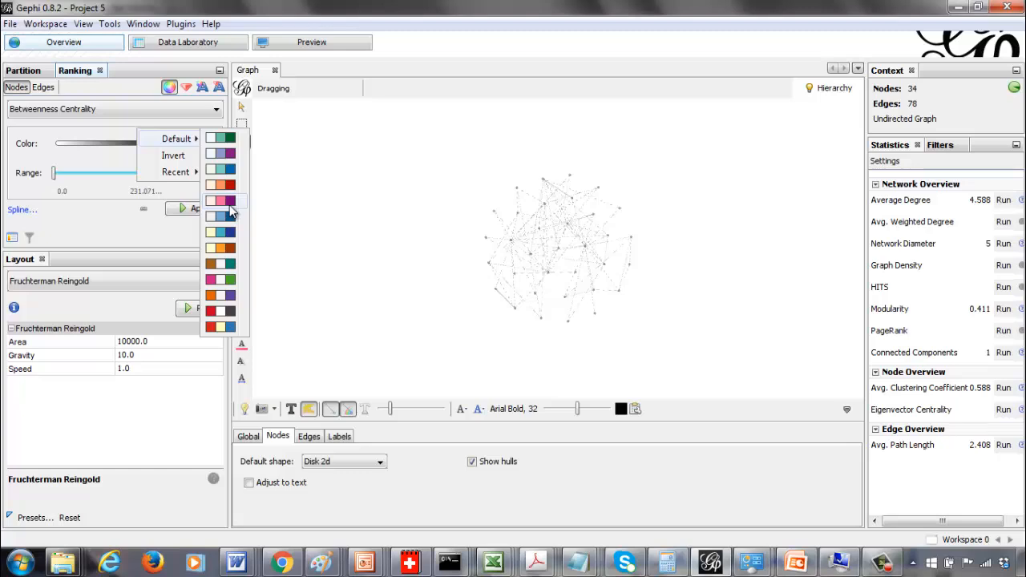
{"action": "left_click", "coordinate": [315, 183]}
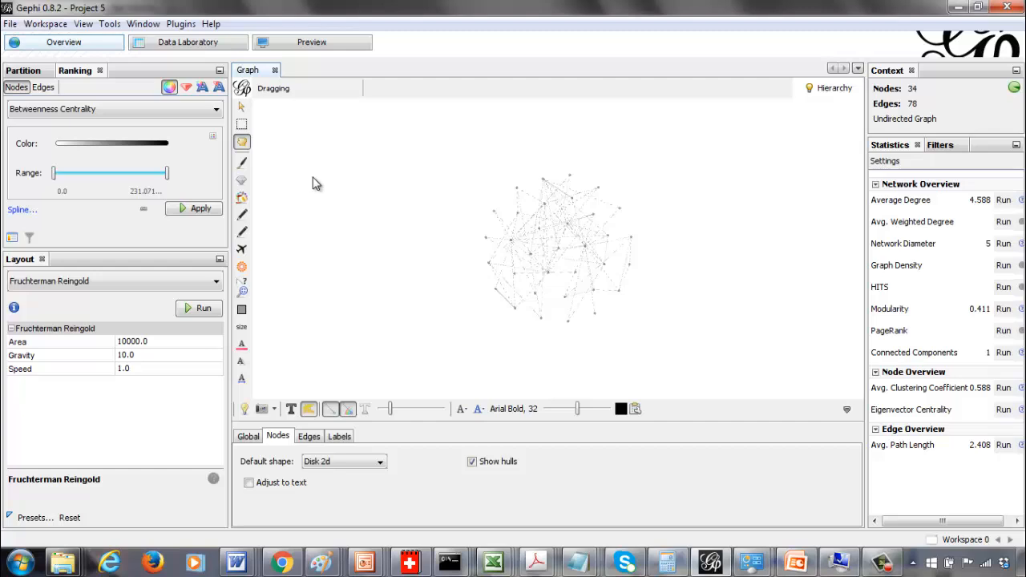
{"action": "left_click", "coordinate": [205, 211]}
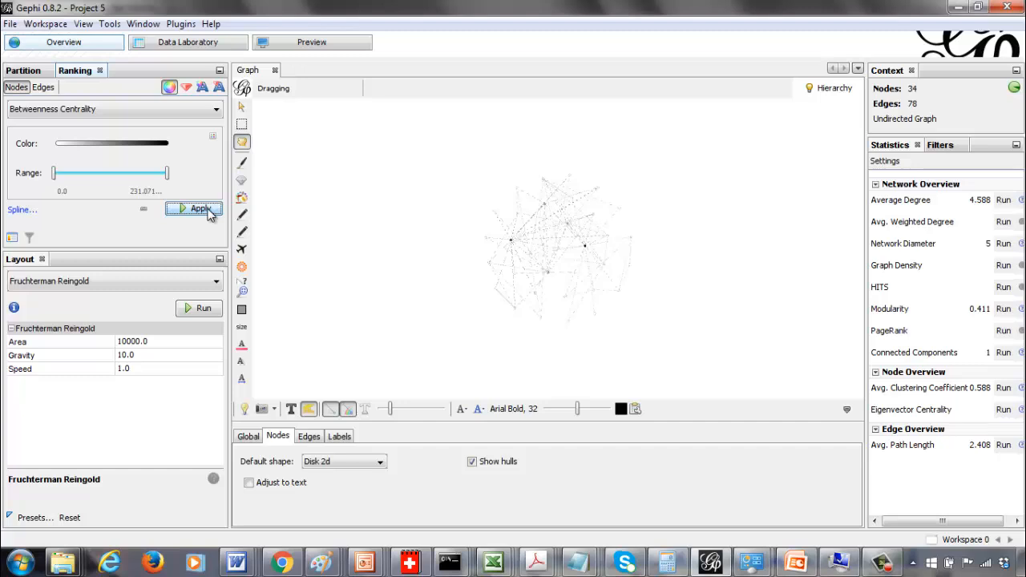
Size the nodes by a Degree ranking with minimum size 10 and maximum size 100
{"action": "left_click", "coordinate": [186, 87]}
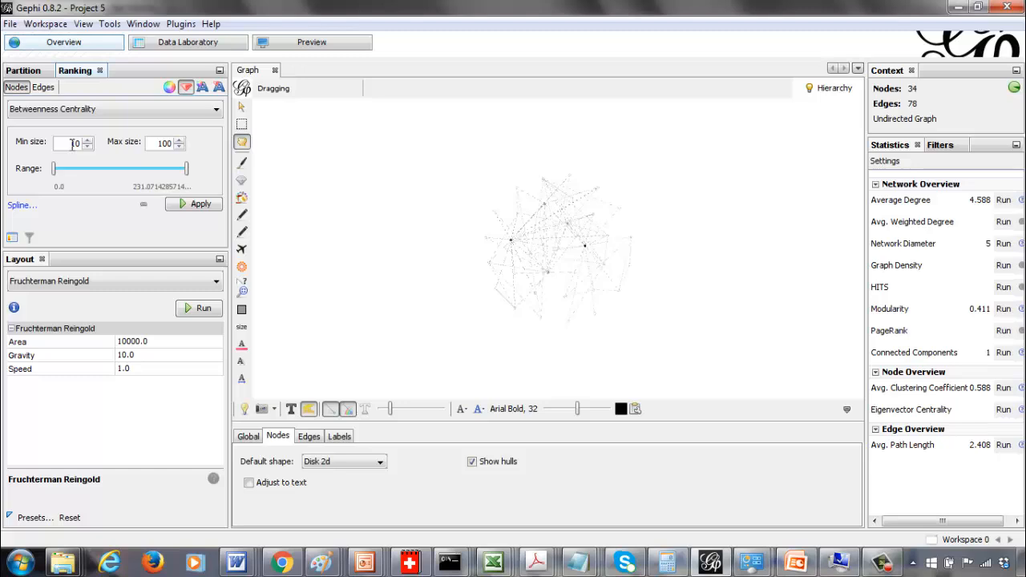
{"action": "left_click", "coordinate": [122, 111]}
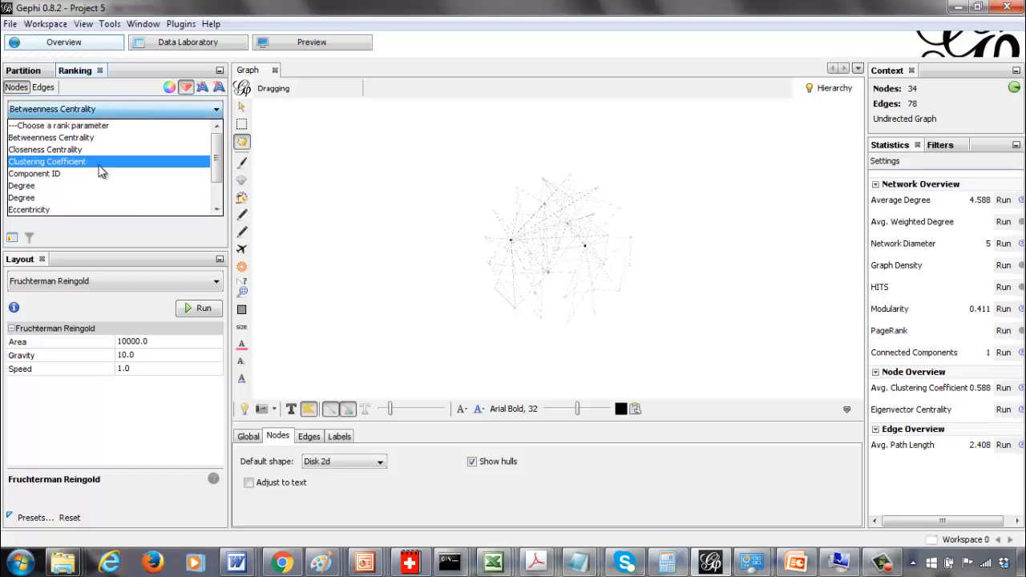
{"action": "left_click", "coordinate": [99, 192]}
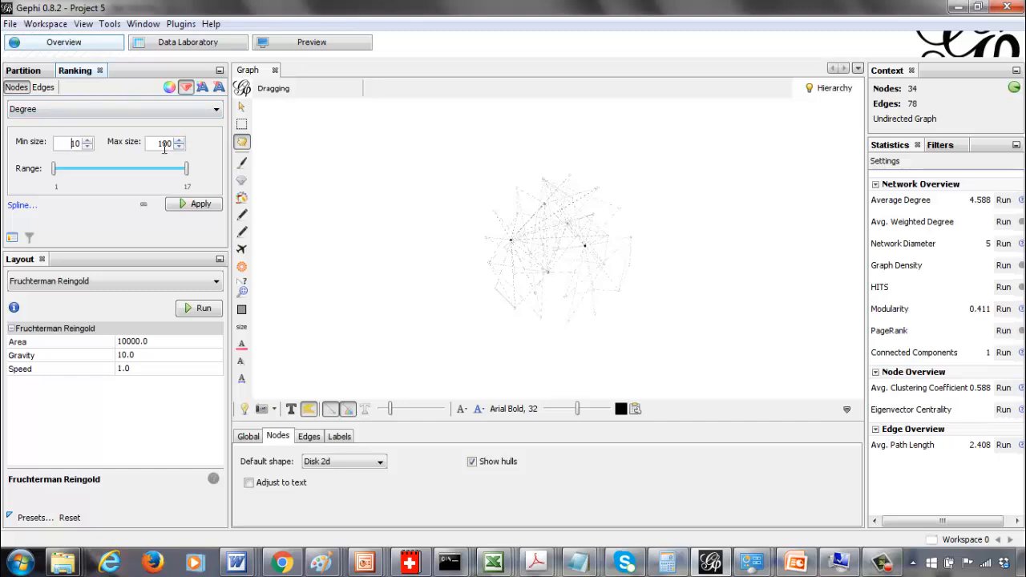
{"action": "left_click", "coordinate": [193, 206]}
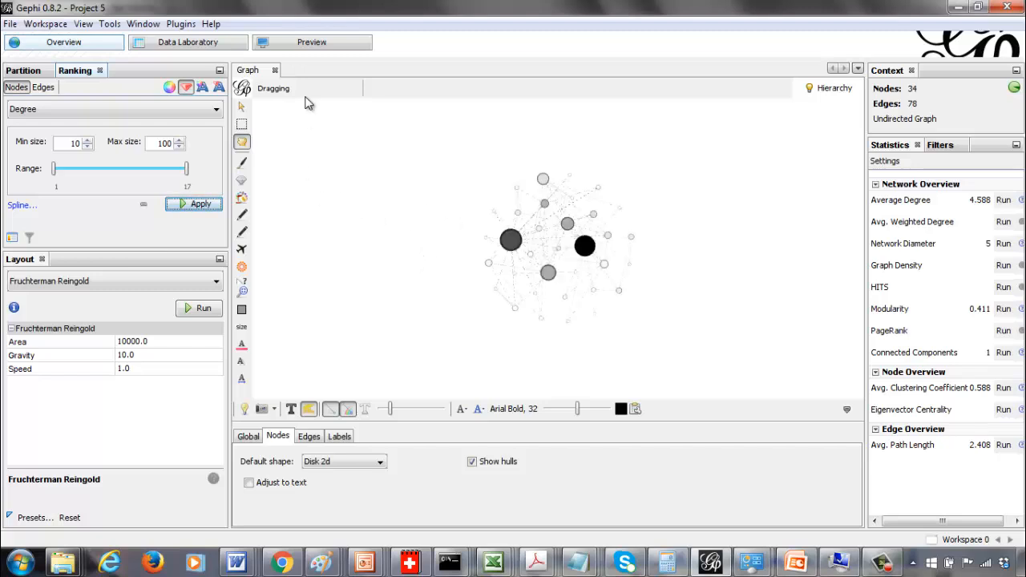
Try a maximum node size of 1000 and apply the ranking
{"action": "left_click", "coordinate": [166, 143]}
{"action": "type", "text": "0"}
{"action": "left_click", "coordinate": [193, 203]}
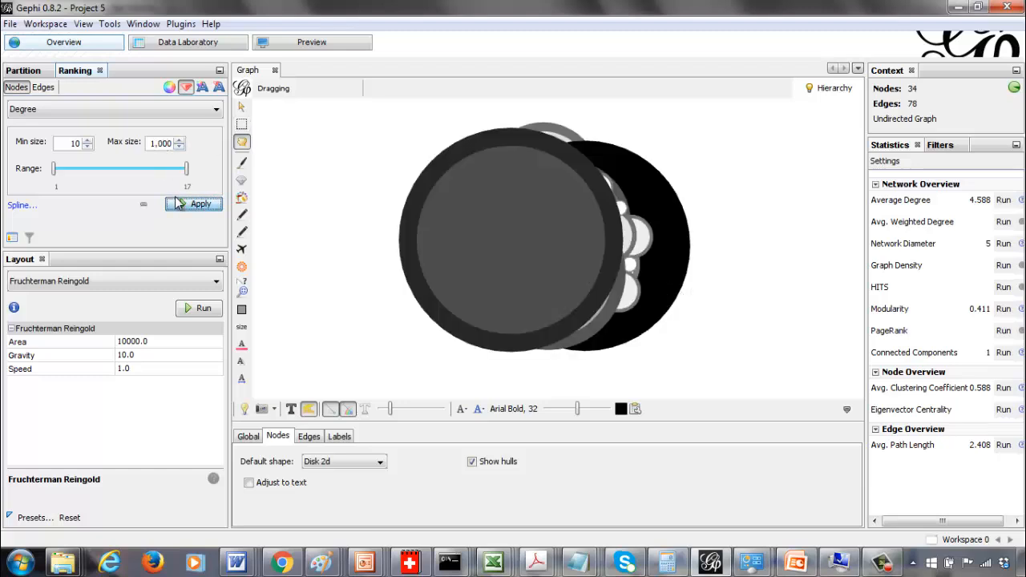
Reset the maximum node size to 100 and reapply the Degree size ranking
{"action": "left_click", "coordinate": [165, 143]}
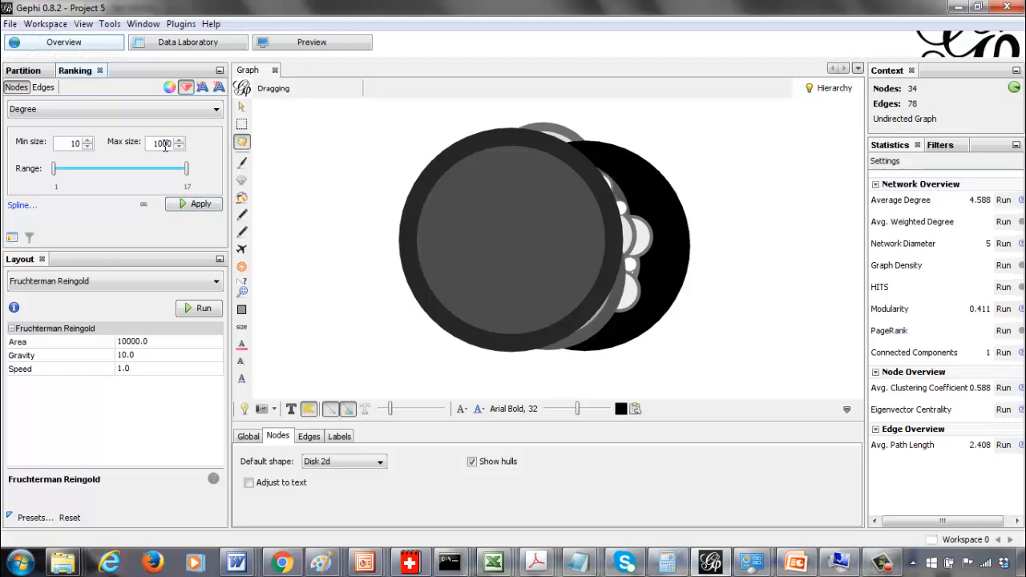
{"action": "key", "text": "BackSpace"}
{"action": "key", "text": "BackSpace"}
{"action": "left_click", "coordinate": [190, 204]}
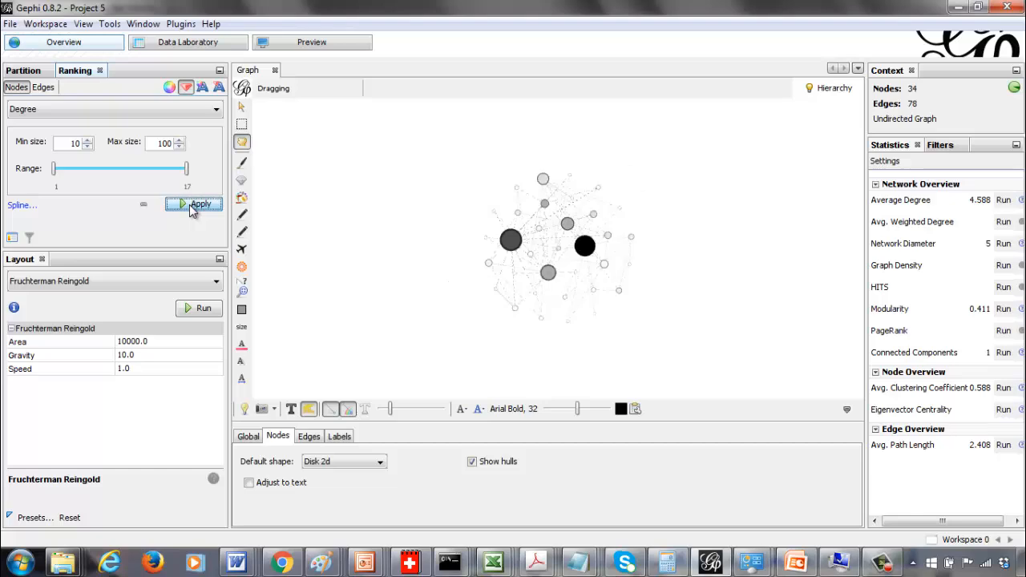
Open the Preview, refresh the rendered network and keep the current Windows colour scheme without asking again
{"action": "left_click", "coordinate": [303, 45]}
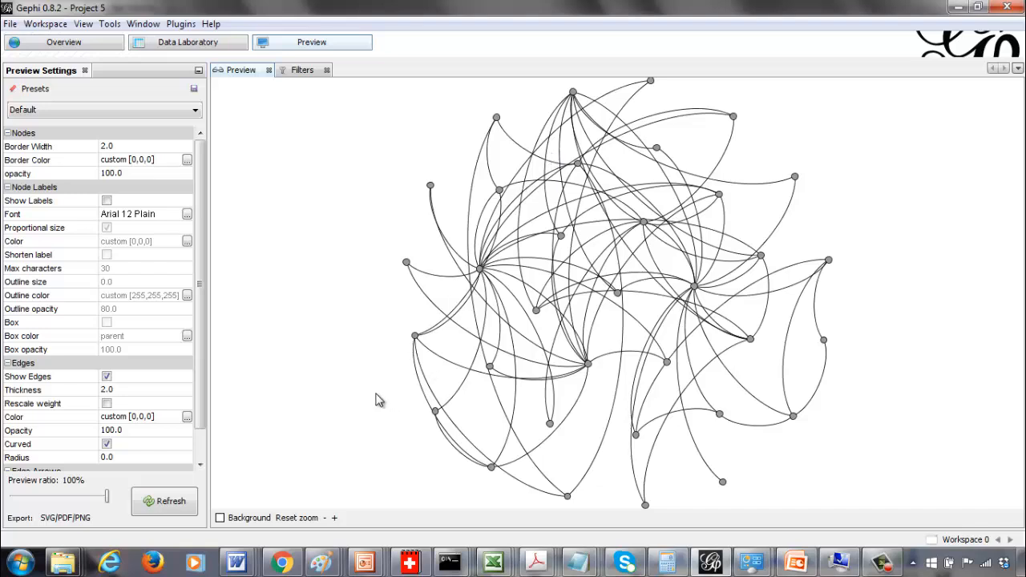
{"action": "left_click", "coordinate": [171, 503]}
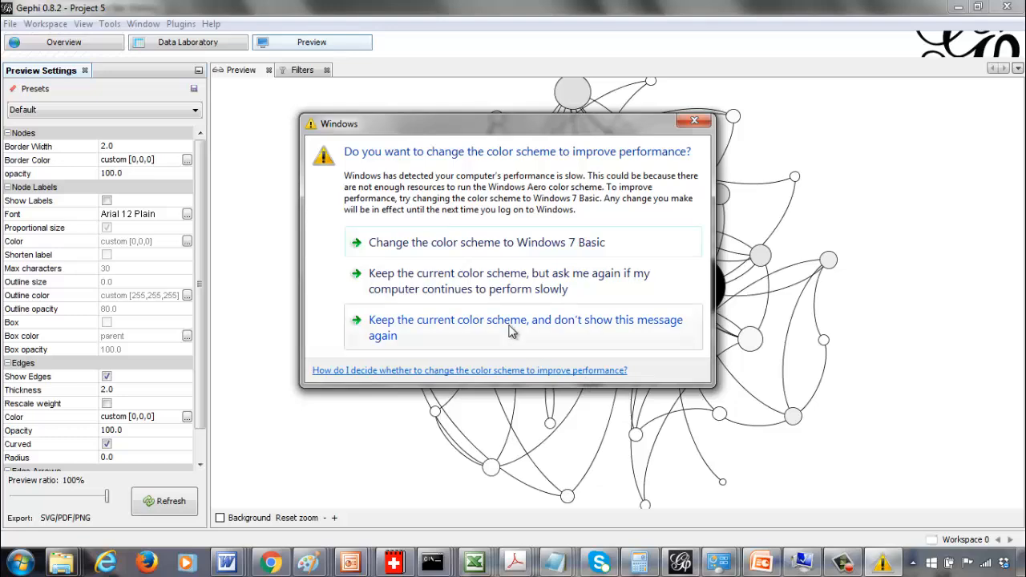
{"action": "left_click", "coordinate": [511, 331]}
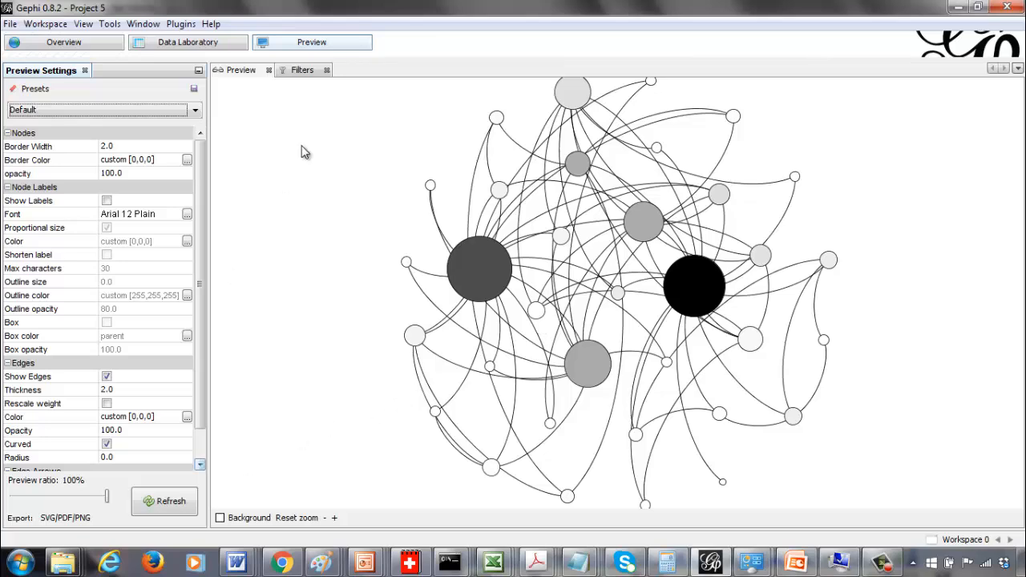
Size the nodes by an Eigenvector Centrality ranking instead and apply it
{"action": "left_click", "coordinate": [66, 48]}
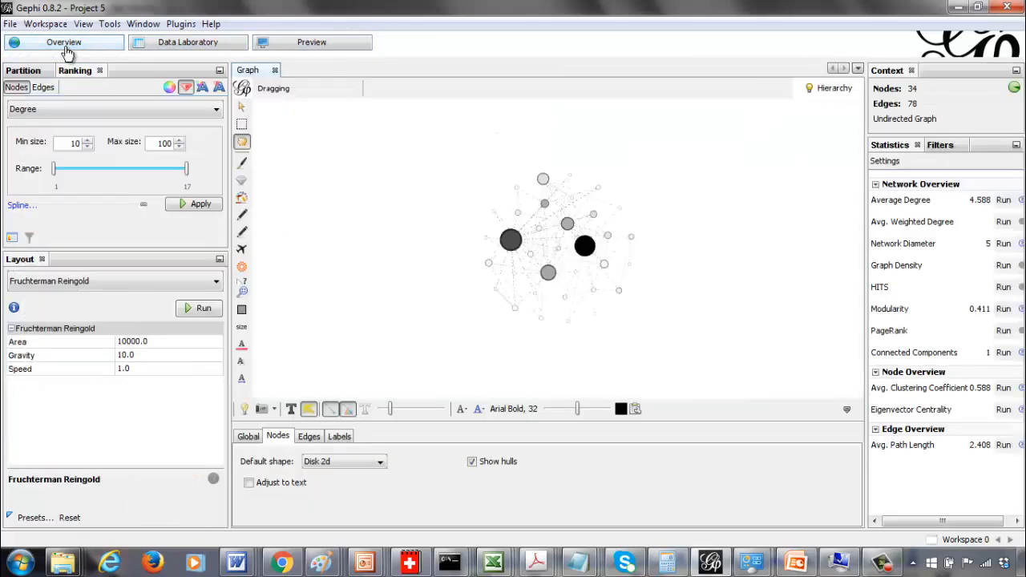
{"action": "left_click", "coordinate": [165, 109]}
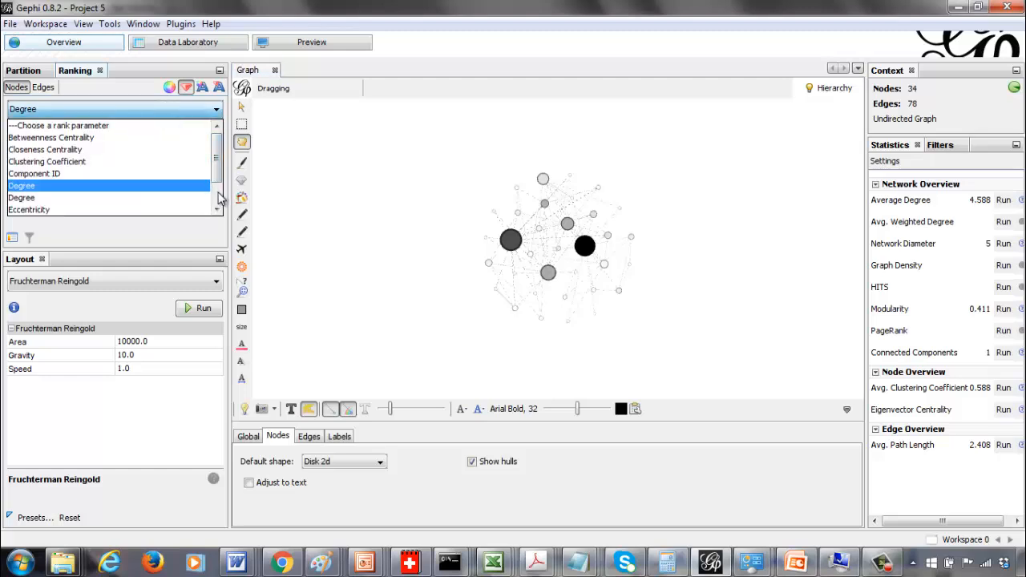
{"action": "scroll", "coordinate": [221, 197], "scroll_direction": "down", "scroll_amount": 1}
{"action": "left_click", "coordinate": [145, 186]}
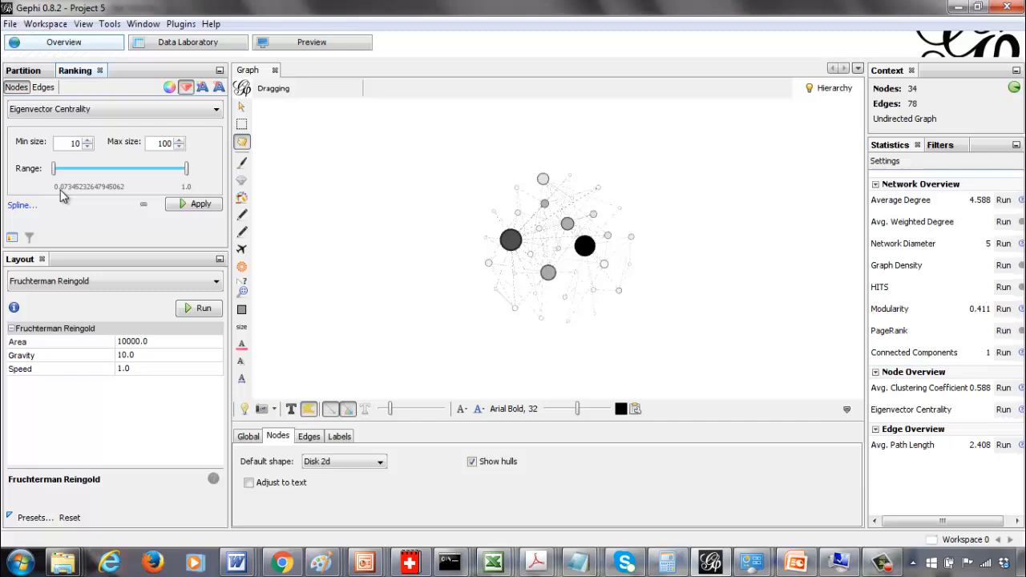
{"action": "left_click", "coordinate": [198, 207]}
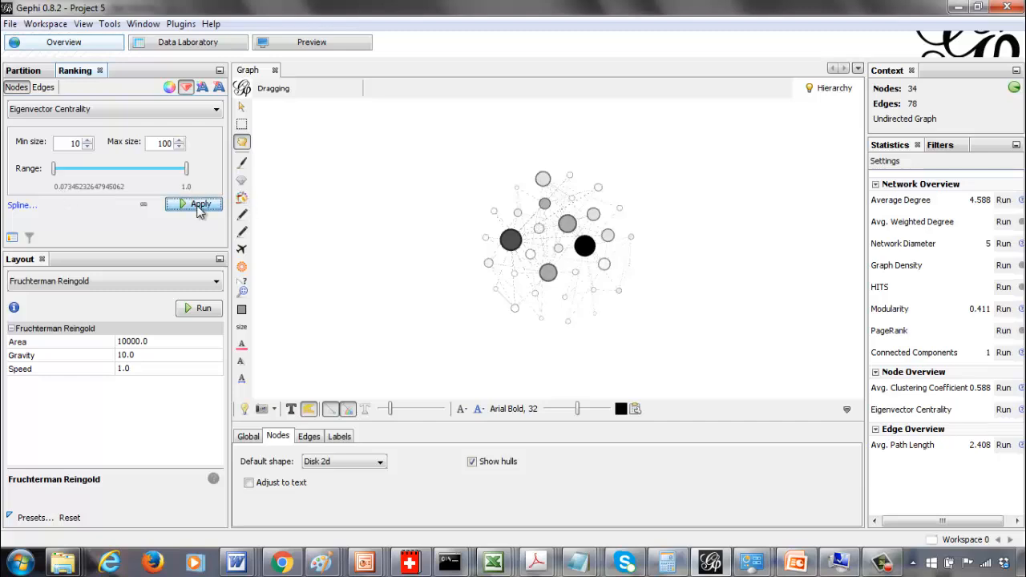
Refresh the network preview and switch the window to full screen, refreshing the preview again
{"action": "left_click", "coordinate": [351, 44]}
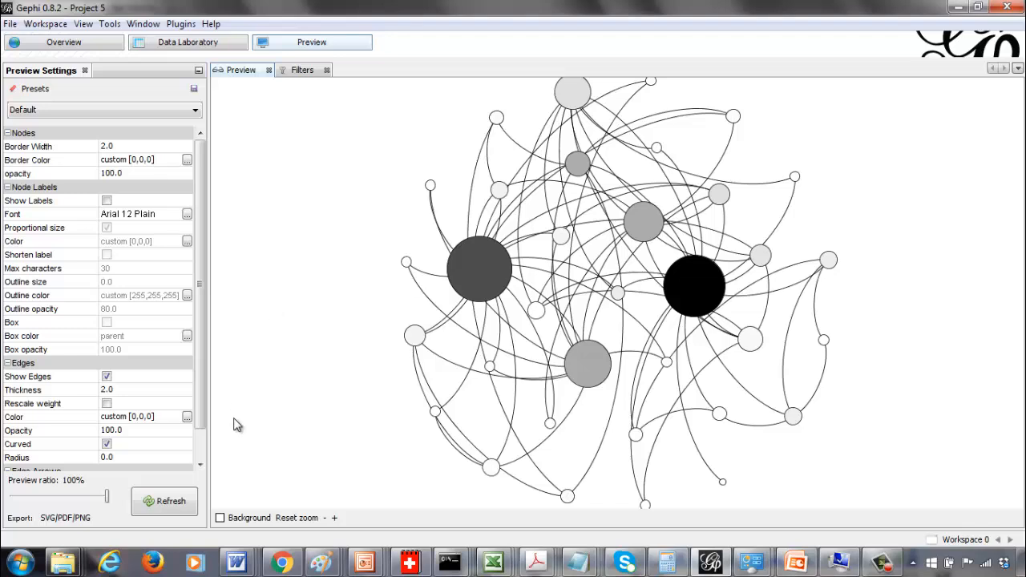
{"action": "left_click", "coordinate": [194, 499]}
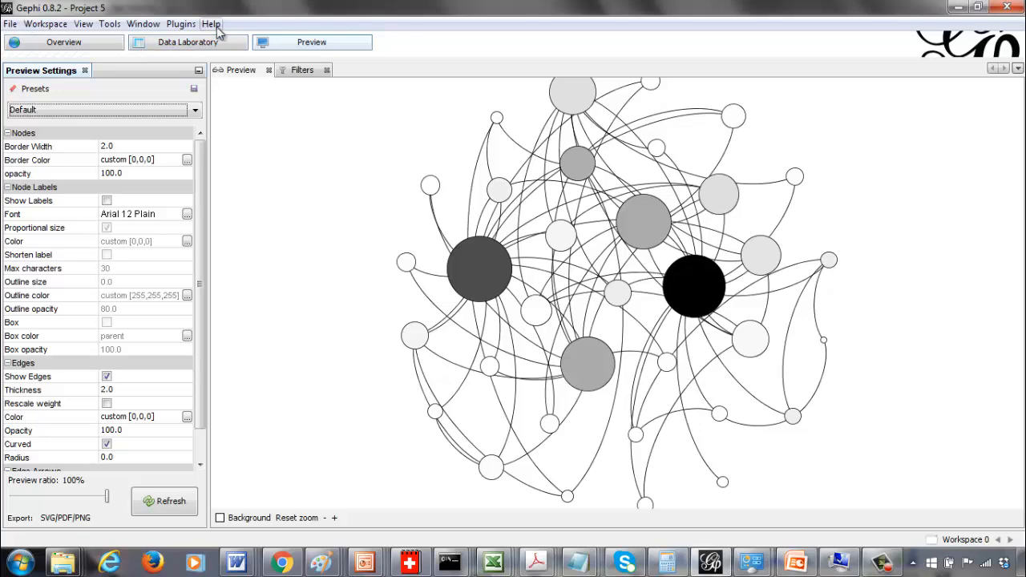
{"action": "left_click", "coordinate": [83, 24]}
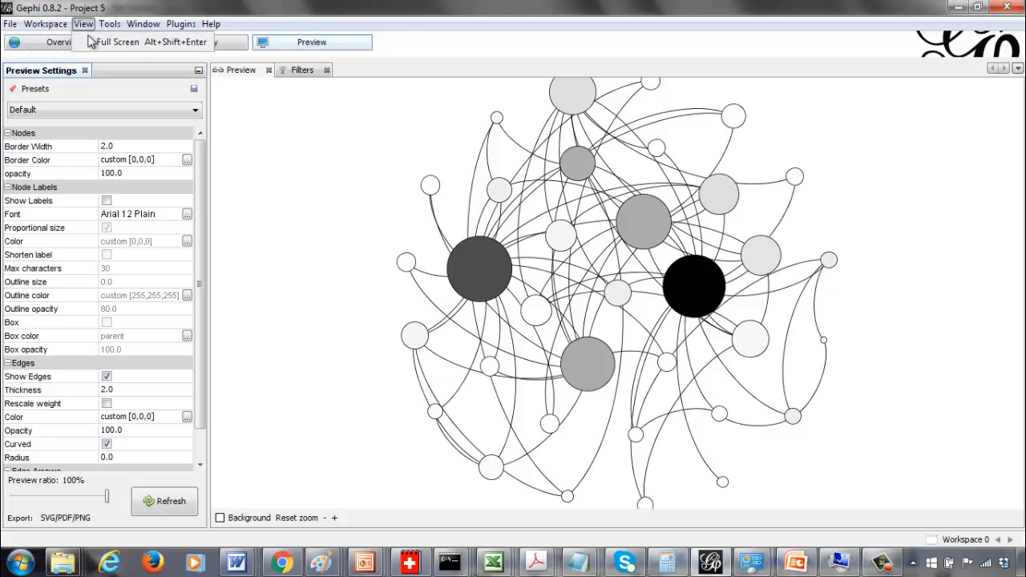
{"action": "left_click", "coordinate": [90, 43]}
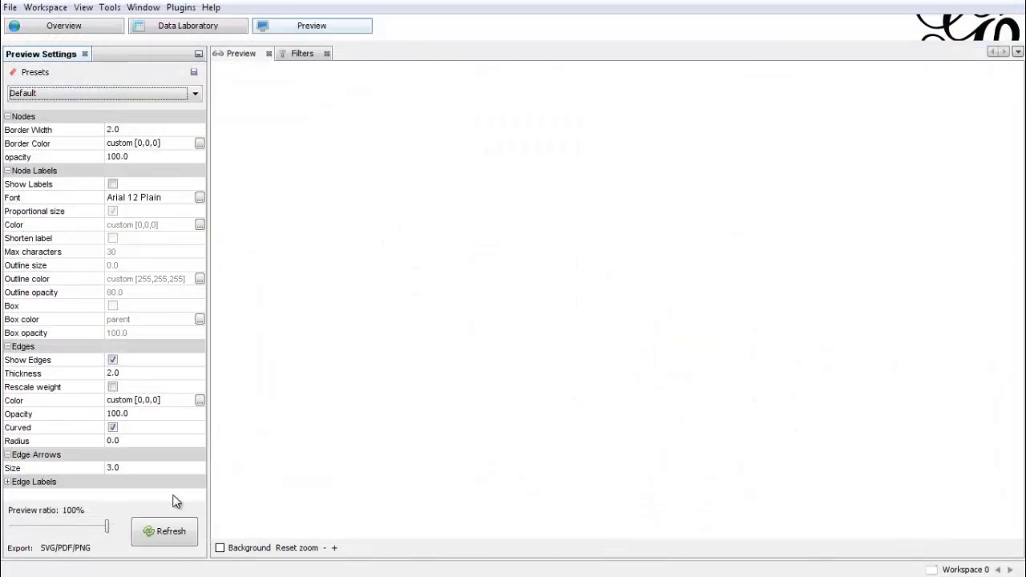
{"action": "left_click", "coordinate": [171, 529]}
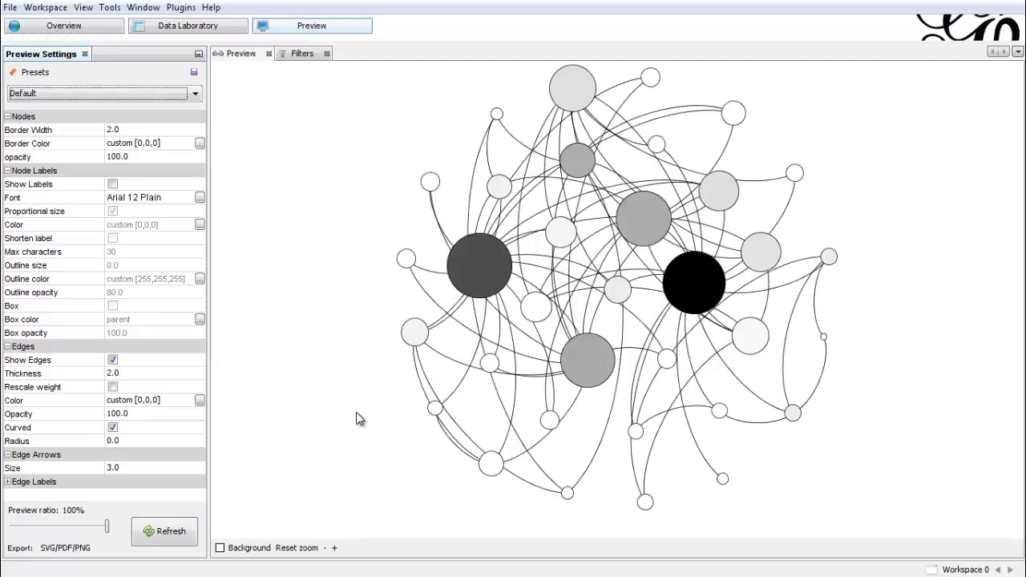
Exit full-screen mode
{"action": "left_click_drag", "start_coordinate": [396, 149], "coordinate": [398, 157]}
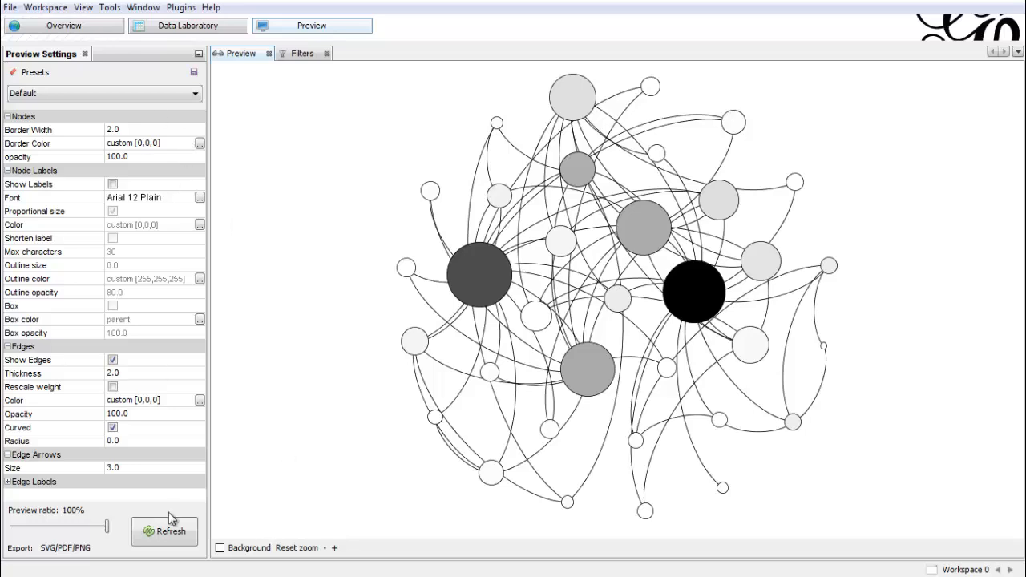
{"action": "left_click", "coordinate": [83, 8]}
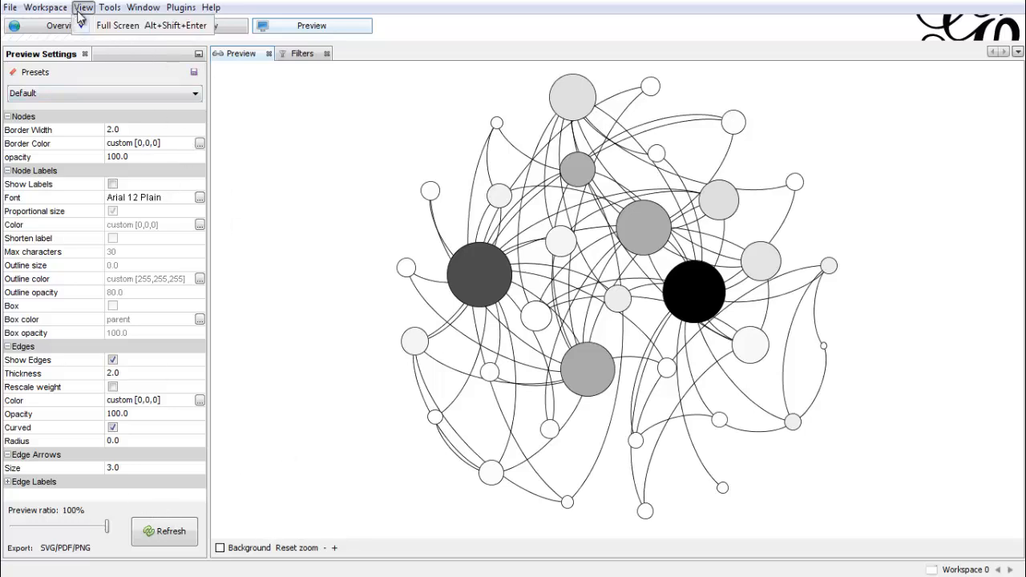
{"action": "left_click", "coordinate": [85, 26]}
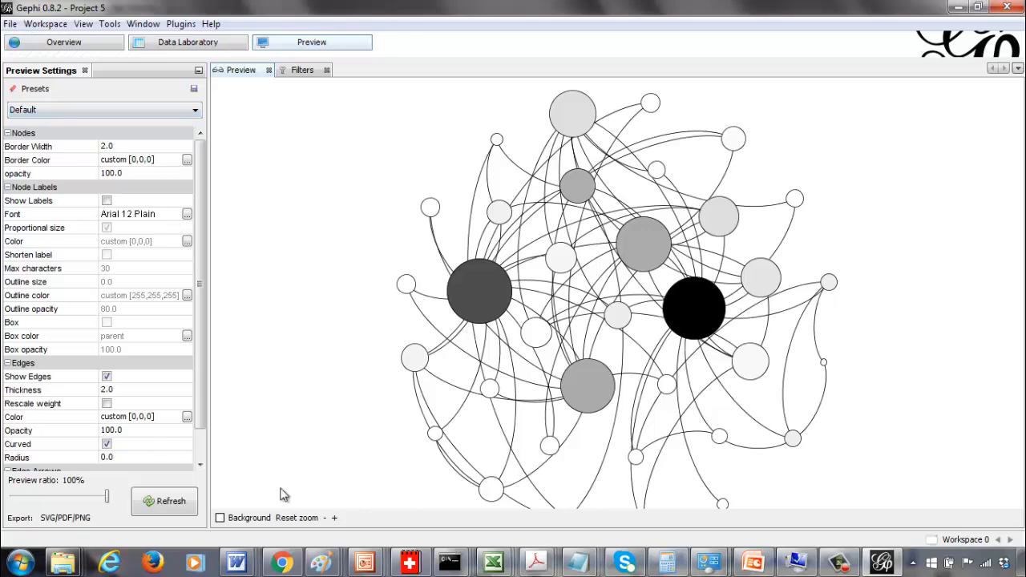
Open Paint, paste the captured screenshot of the preview and maximise the window
{"action": "left_click", "coordinate": [21, 564]}
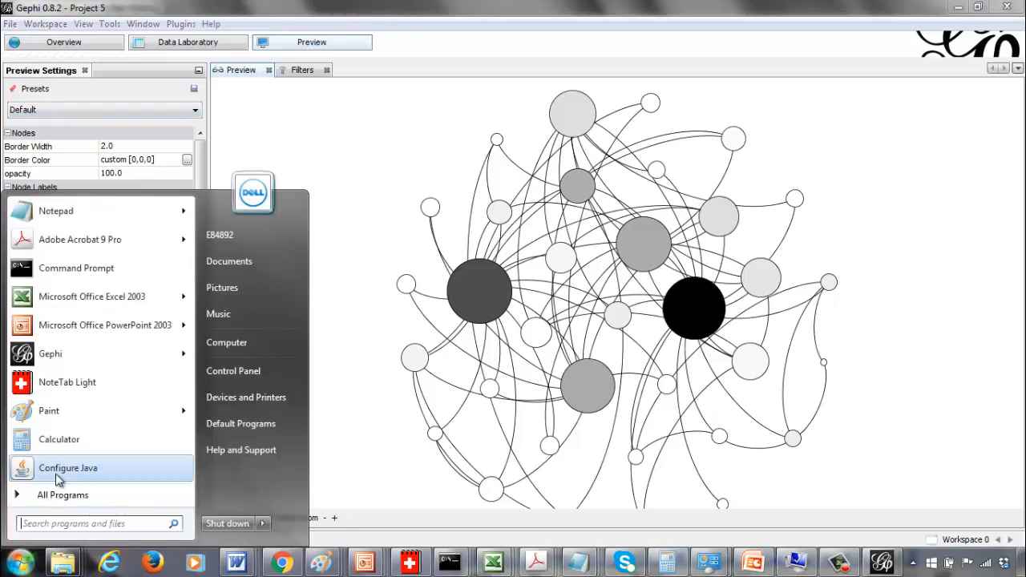
{"action": "left_click", "coordinate": [50, 407]}
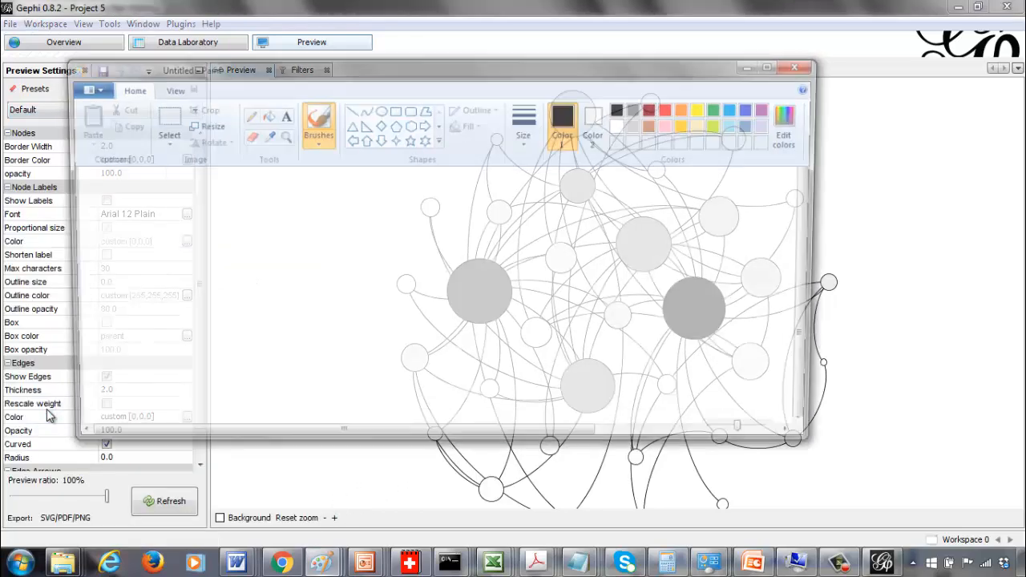
{"action": "key", "text": "ctrl+v"}
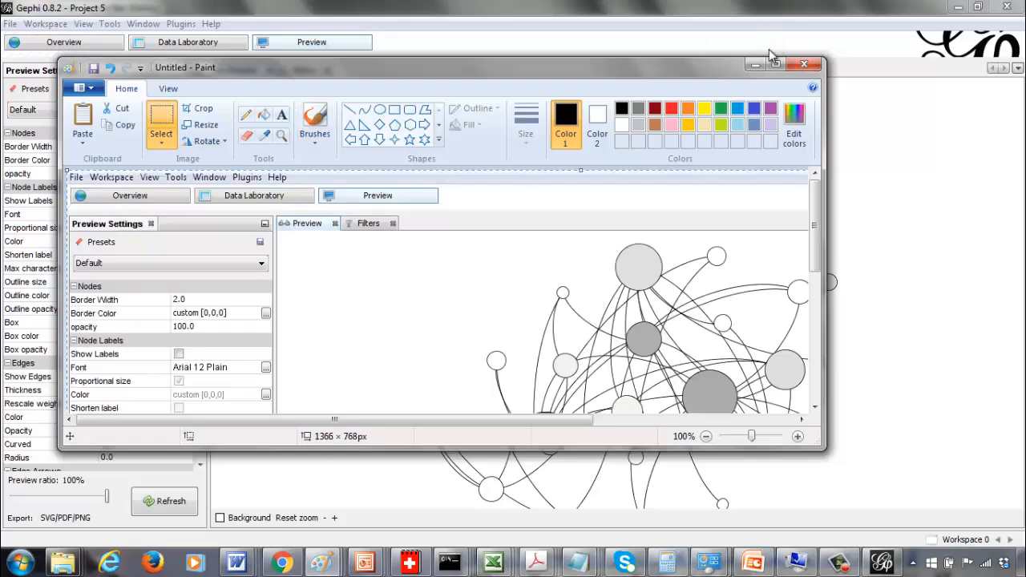
{"action": "left_click", "coordinate": [774, 66]}
Select the rectangular area containing the rendered network, about 603 × 618 px
{"action": "left_click_drag", "start_coordinate": [1019, 205], "coordinate": [1019, 248]}
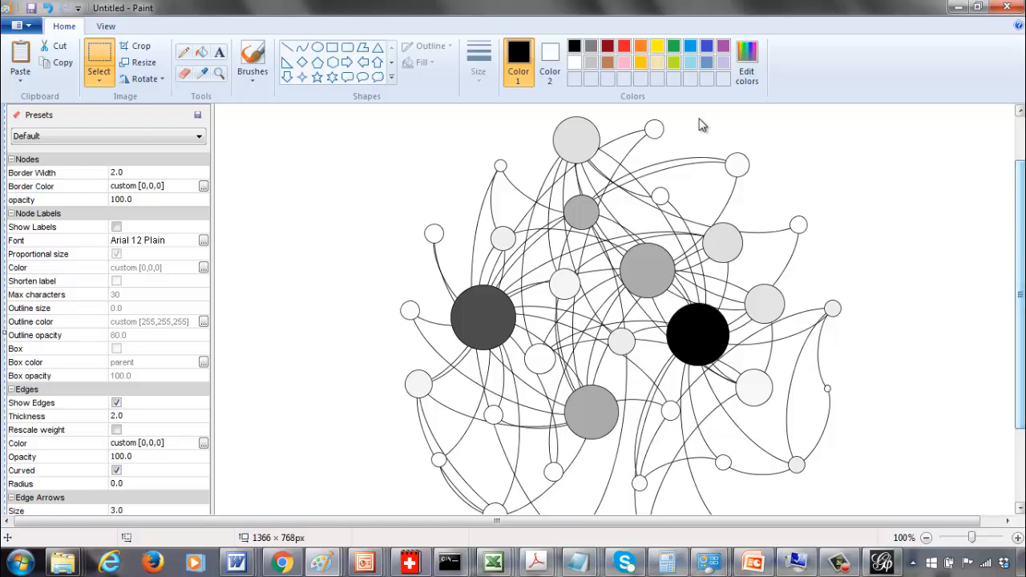
{"action": "left_click", "coordinate": [100, 54]}
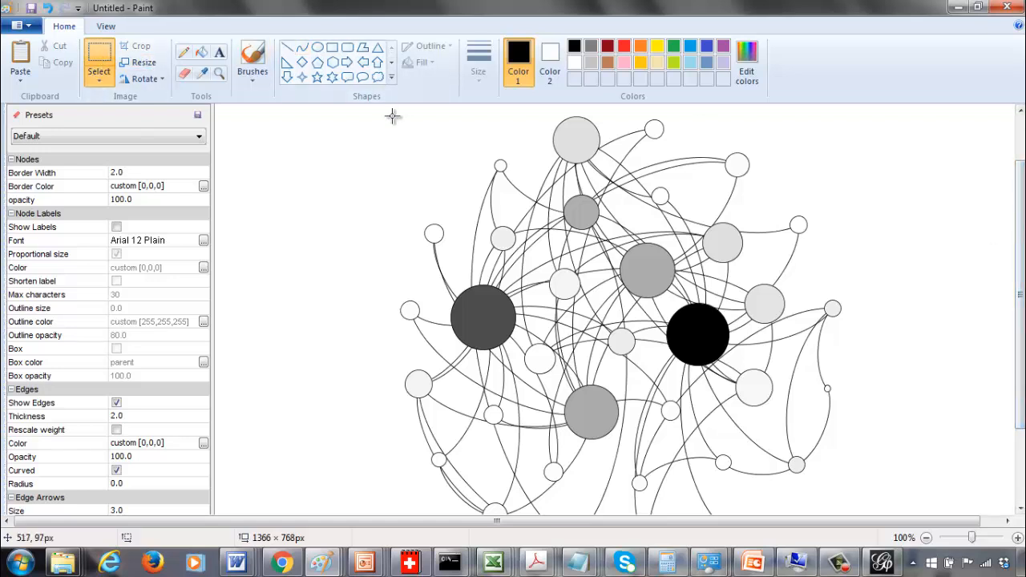
{"action": "left_click_drag", "start_coordinate": [385, 113], "coordinate": [545, 564]}
{"action": "left_click", "coordinate": [319, 322]}
{"action": "left_click_drag", "start_coordinate": [403, 113], "coordinate": [436, 518]}
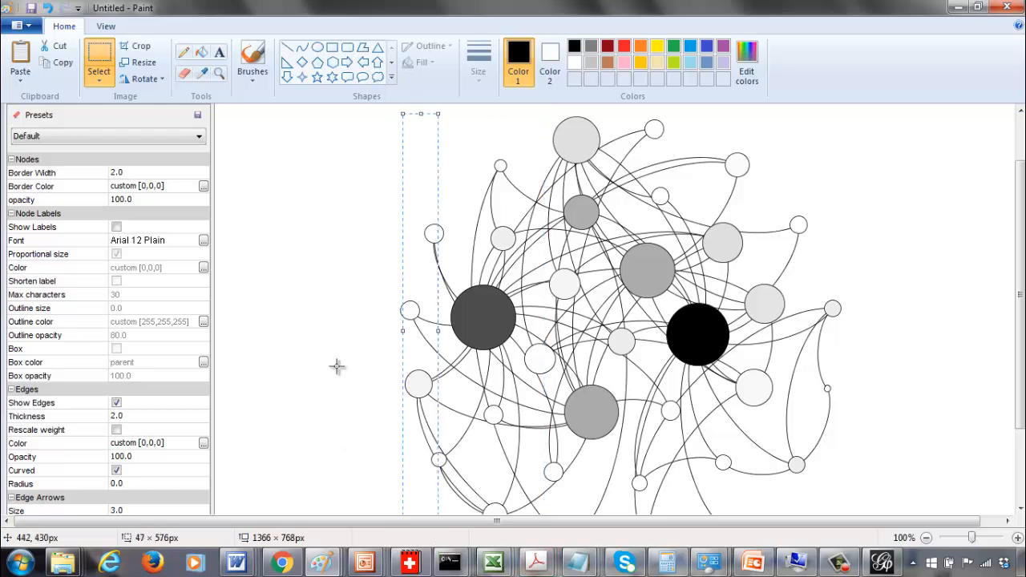
{"action": "left_click", "coordinate": [339, 366]}
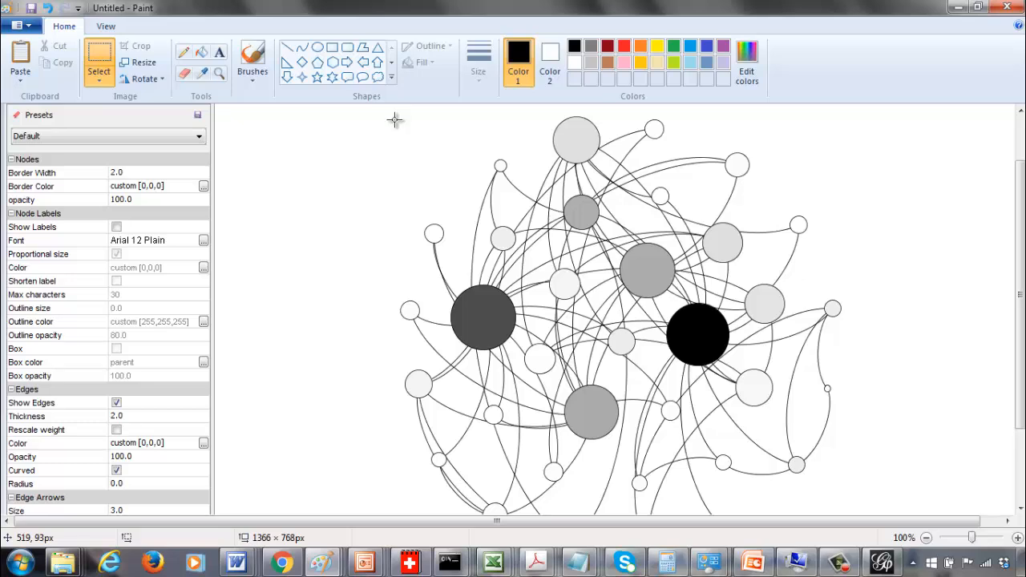
{"action": "left_click_drag", "start_coordinate": [395, 113], "coordinate": [594, 482]}
{"action": "left_click_drag", "start_coordinate": [688, 491], "coordinate": [846, 570]}
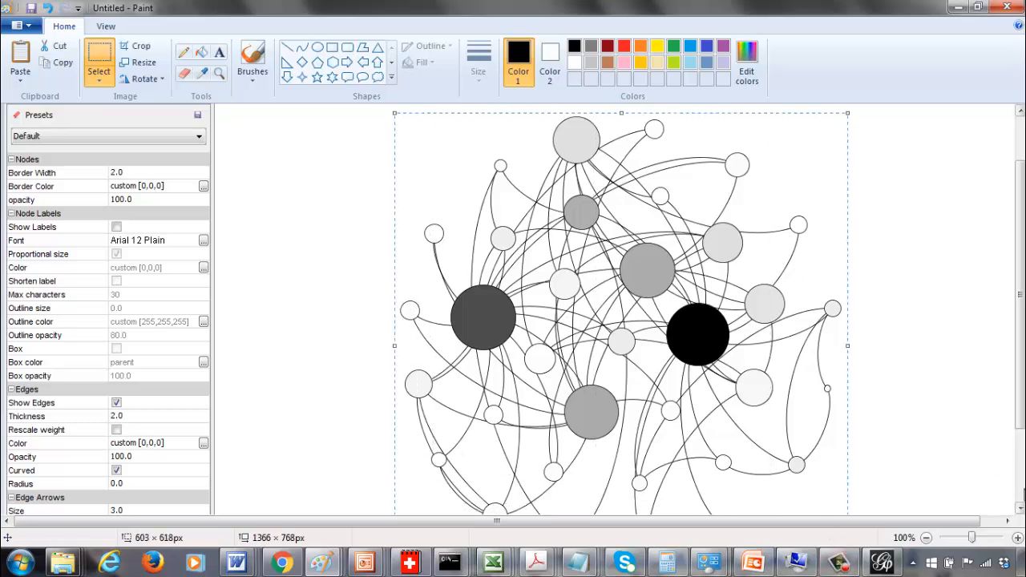
Copy the selected network into a new image, discarding the old one unsaved, and paste it
{"action": "left_click", "coordinate": [1022, 494]}
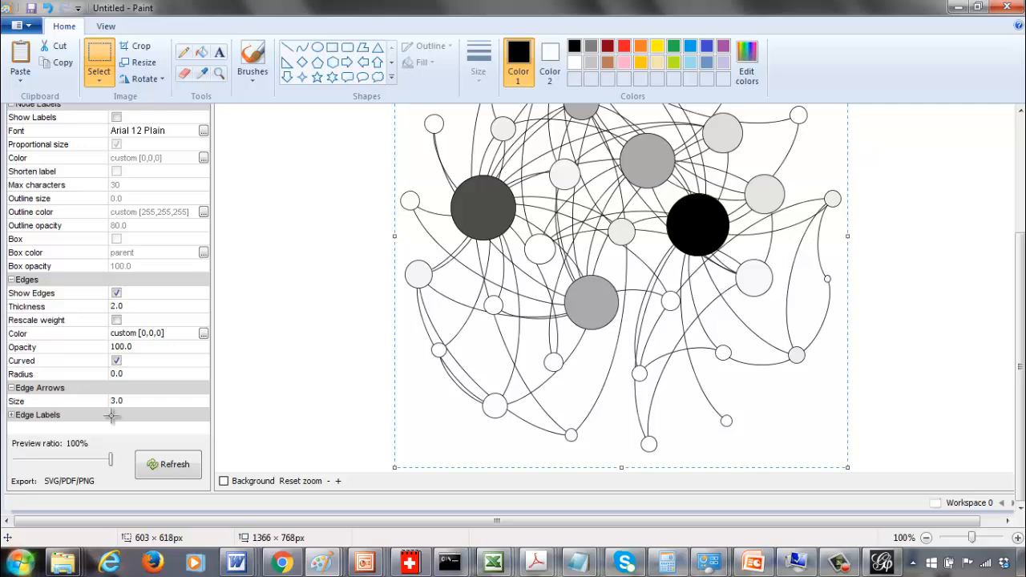
{"action": "key", "text": "ctrl+n"}
{"action": "key", "text": "n"}
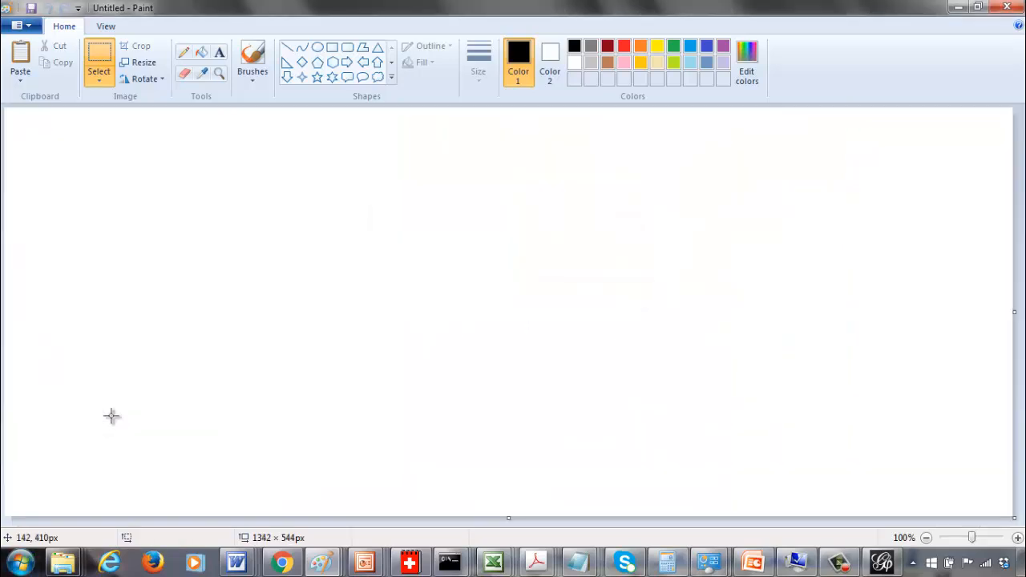
{"action": "key", "text": "ctrl+v"}
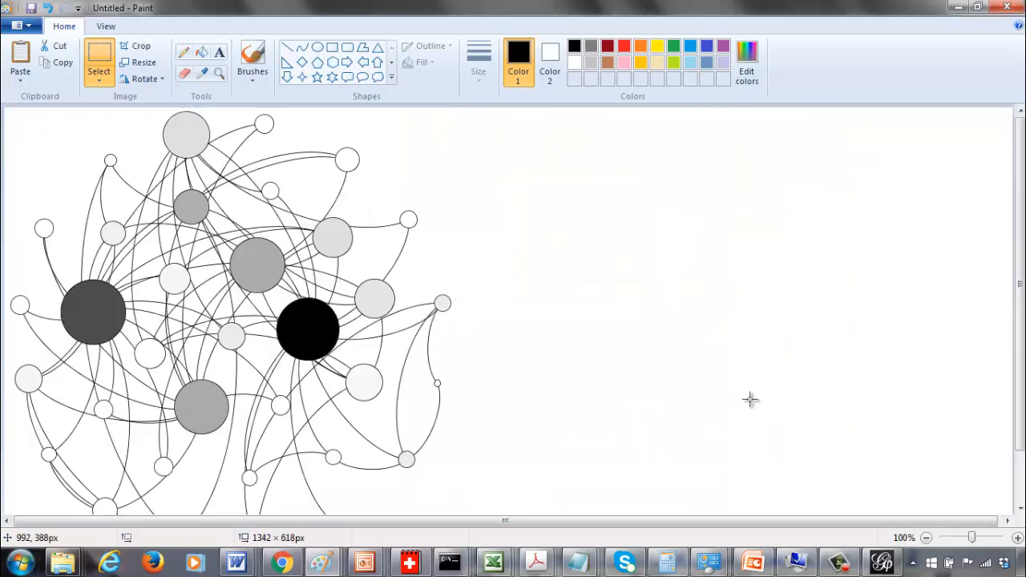
Crop the canvas to the pasted network, about 605 × 618 px
{"action": "left_click", "coordinate": [1019, 480]}
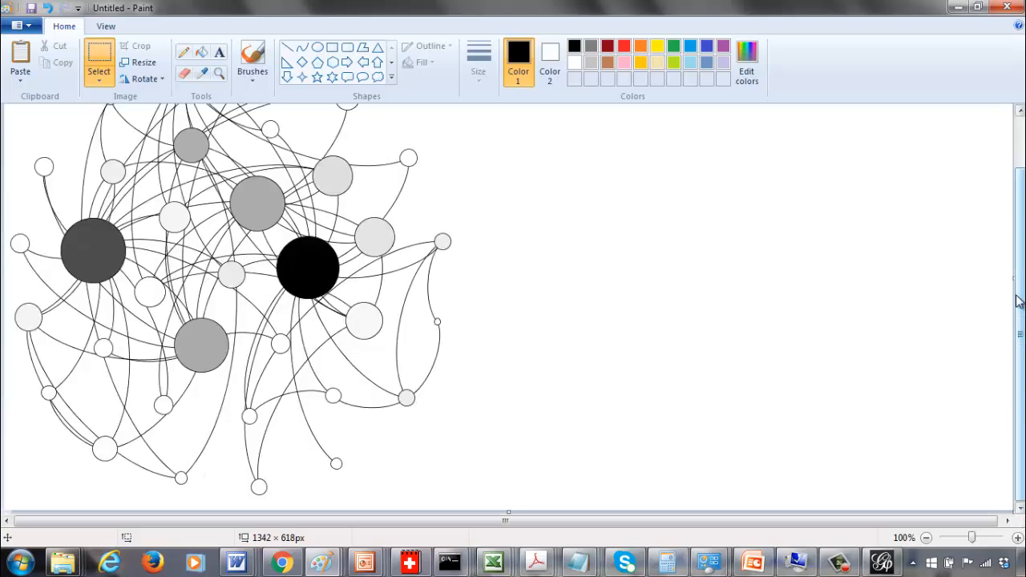
{"action": "left_click_drag", "start_coordinate": [1013, 278], "coordinate": [458, 337]}
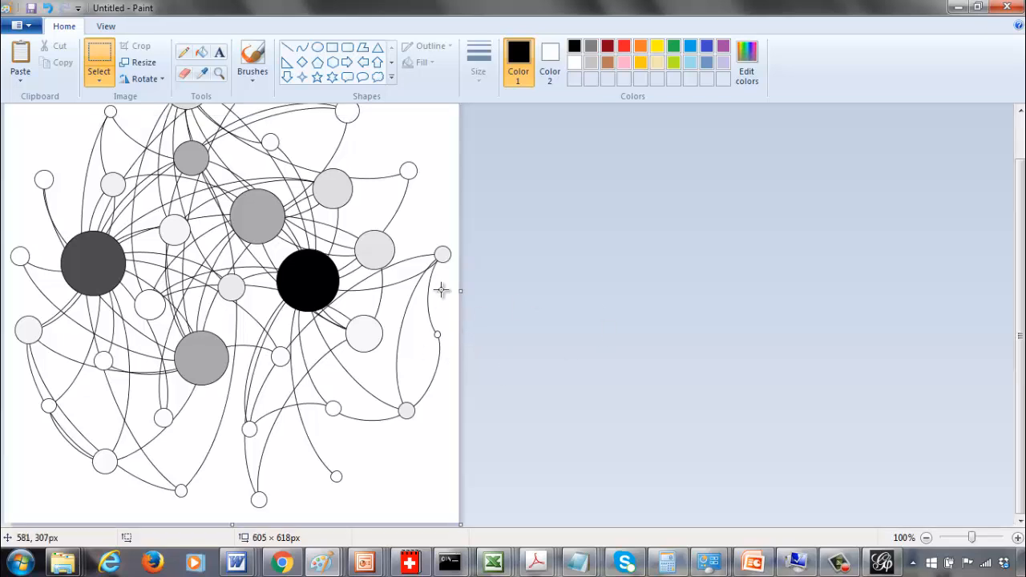
Select the whole network image and paste it into the Word document Document12
{"action": "key", "text": "ctrl+a"}
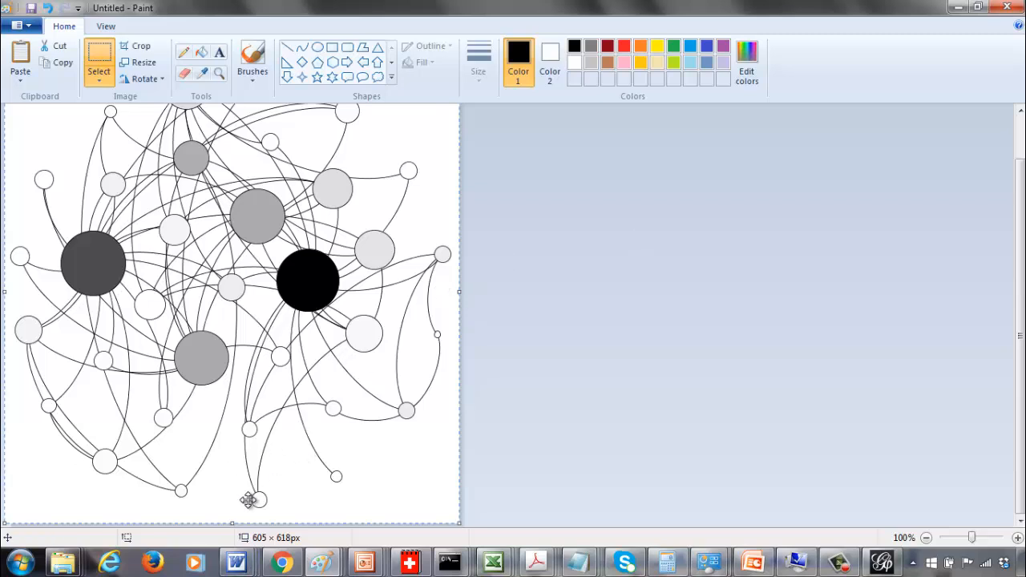
{"action": "left_click", "coordinate": [22, 563]}
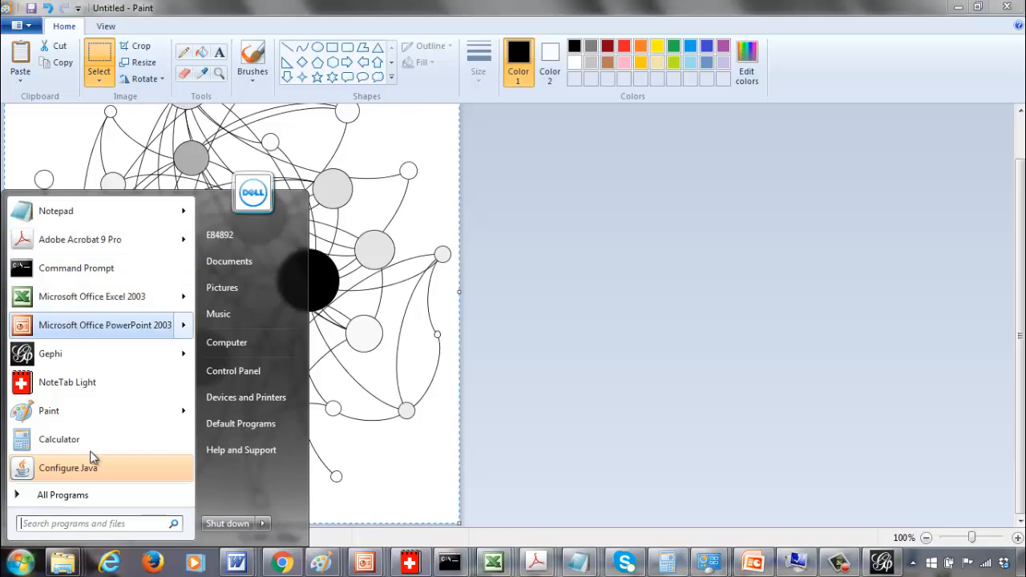
{"action": "left_click", "coordinate": [237, 562]}
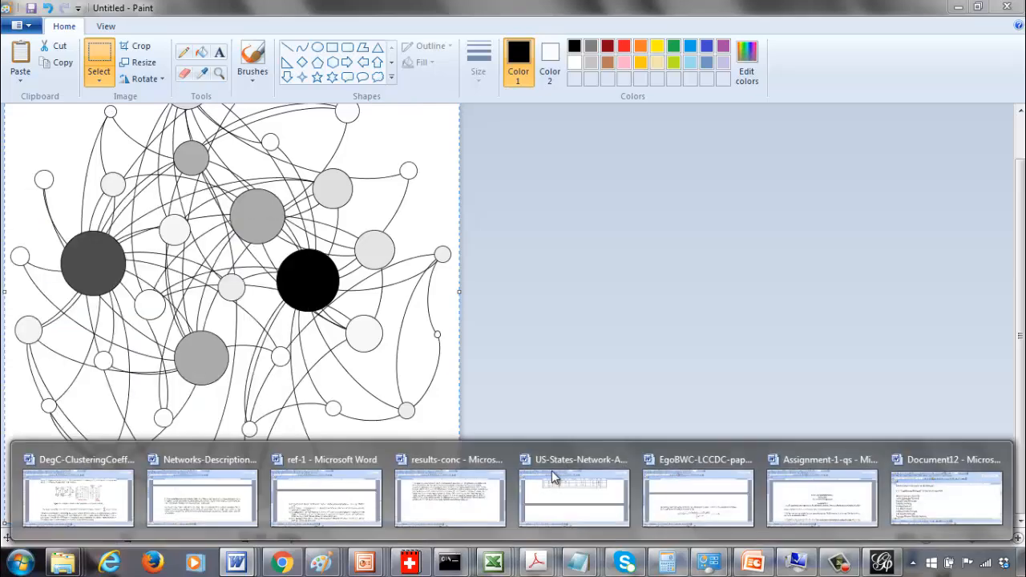
{"action": "left_click", "coordinate": [960, 505]}
{"action": "scroll", "coordinate": [960, 505], "scroll_direction": "down", "scroll_amount": 8}
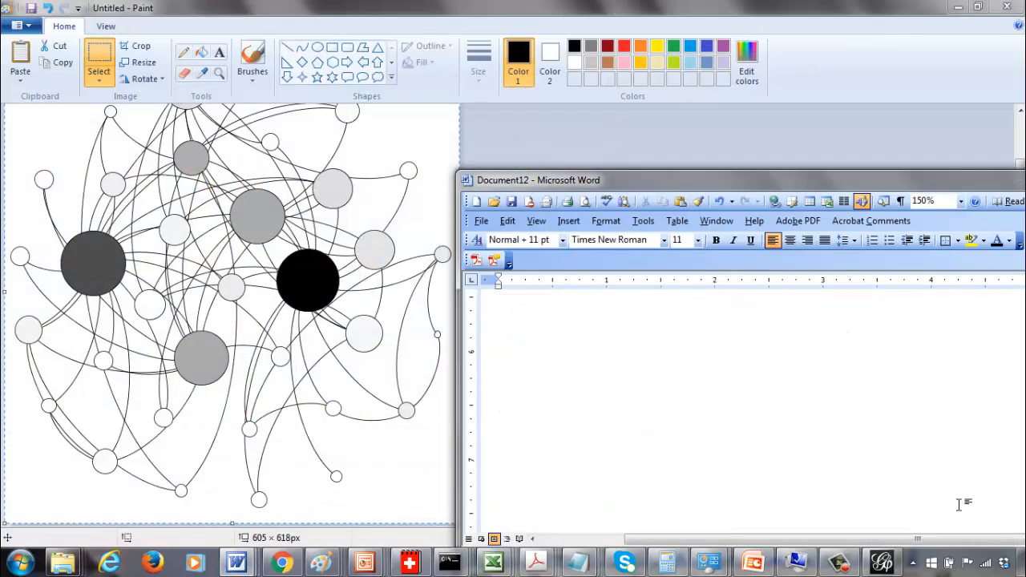
{"action": "scroll", "coordinate": [960, 505], "scroll_direction": "up", "scroll_amount": 2}
{"action": "key", "text": "ctrl+v"}
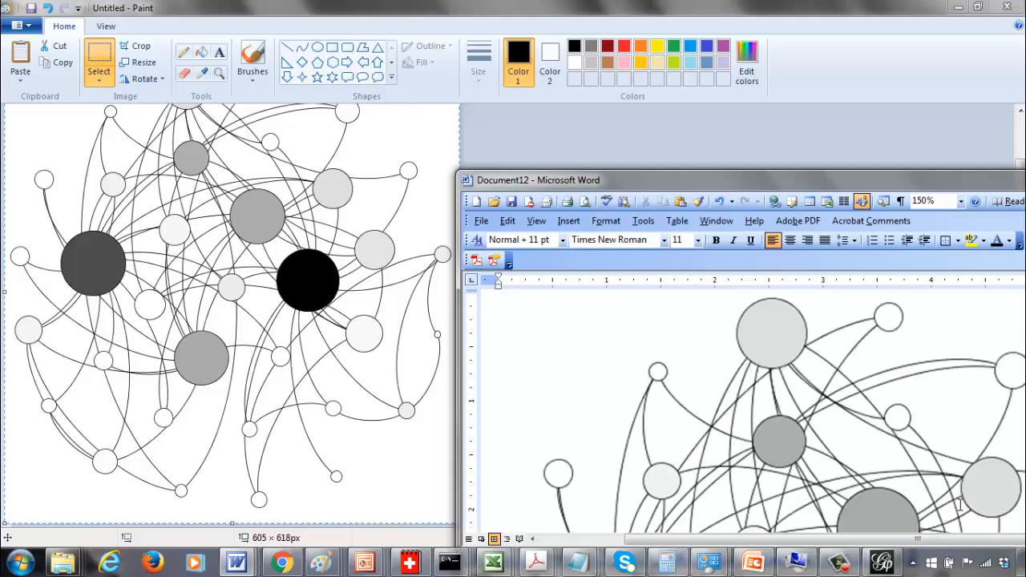
Maximise the Word window and shrink the pasted network image by resizing it from its corner
{"action": "double_click", "coordinate": [827, 180]}
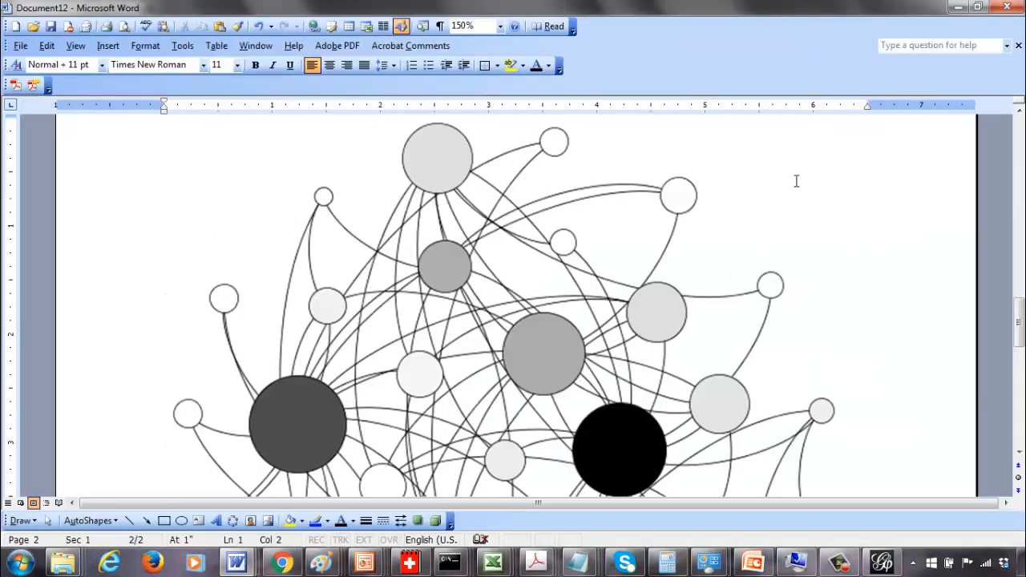
{"action": "left_click", "coordinate": [614, 325]}
{"action": "left_click_drag", "start_coordinate": [843, 120], "coordinate": [646, 280]}
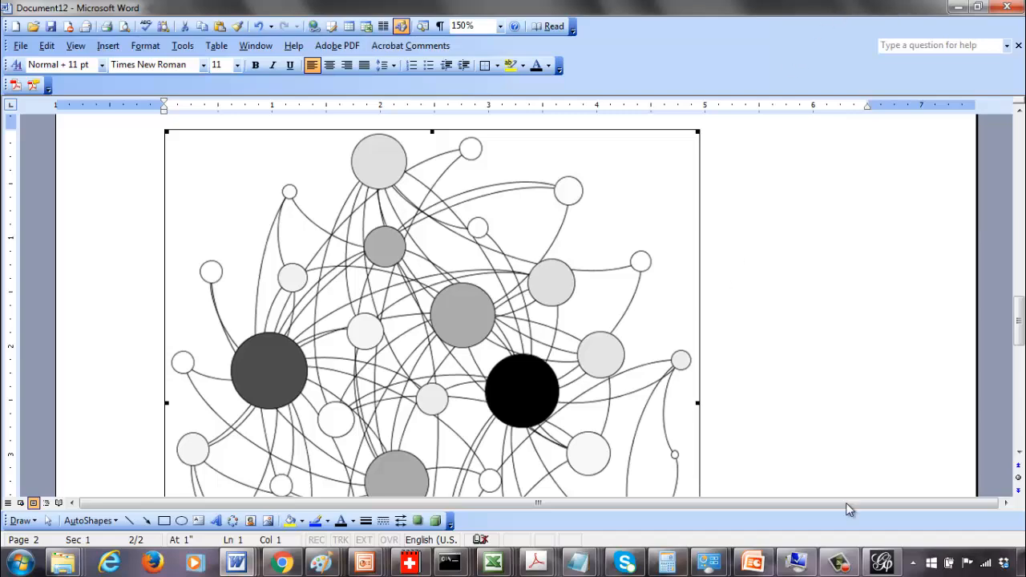
Return to Gephi's Overview and open the Avg. Path Length statistic settings, cancelling without running it
{"action": "left_click", "coordinate": [895, 568]}
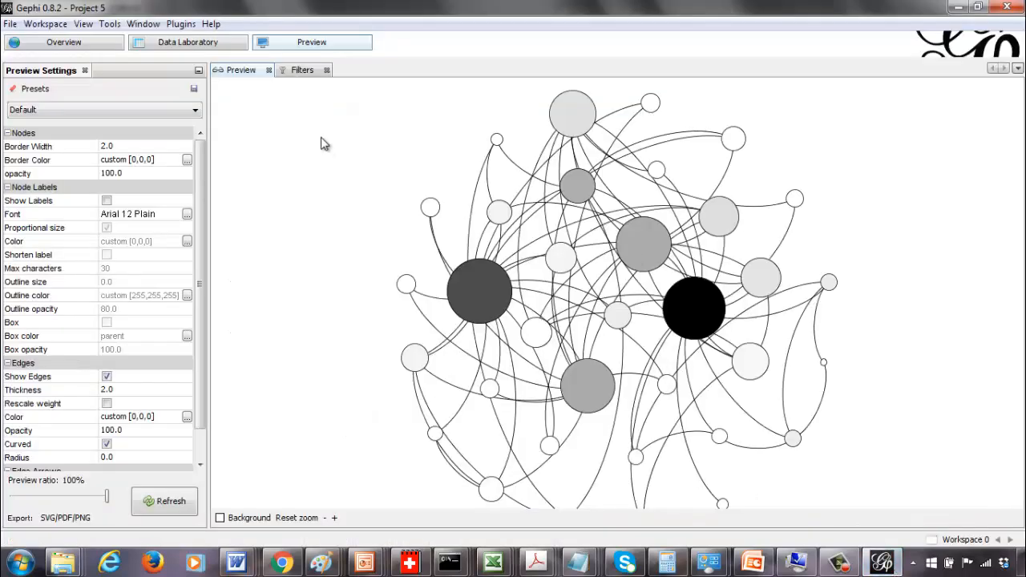
{"action": "left_click", "coordinate": [60, 47]}
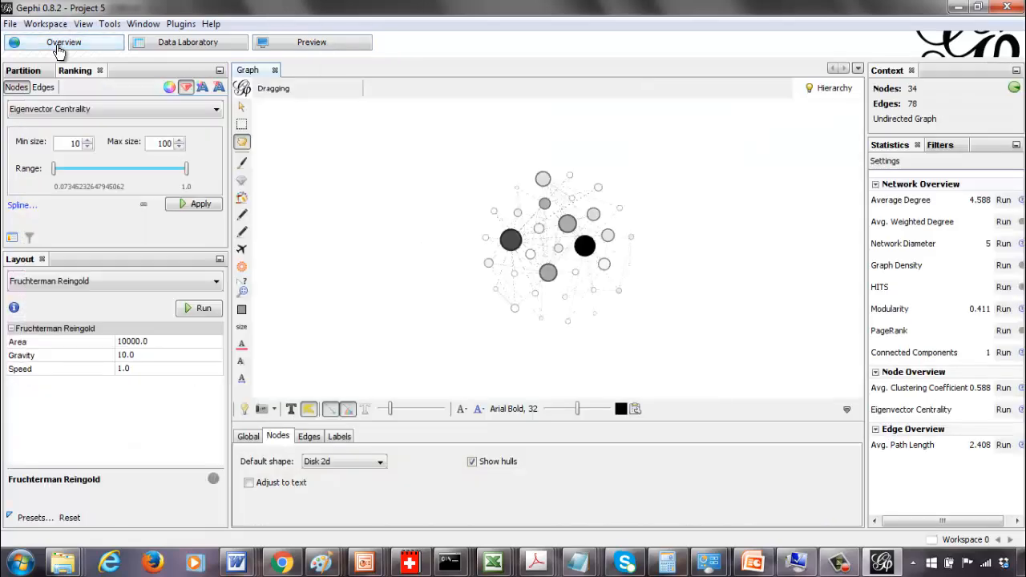
{"action": "left_click", "coordinate": [1004, 445]}
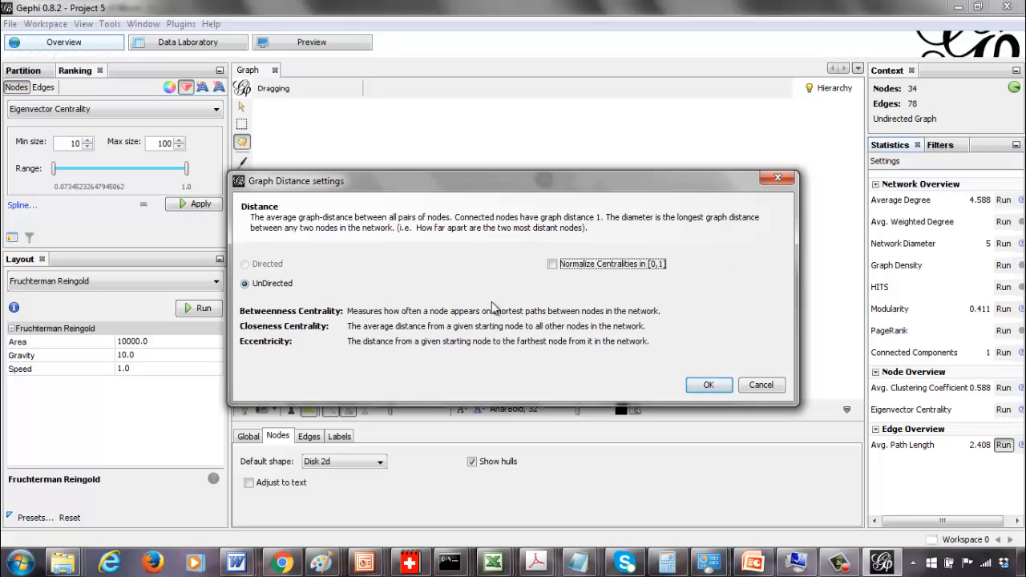
{"action": "left_click", "coordinate": [760, 386]}
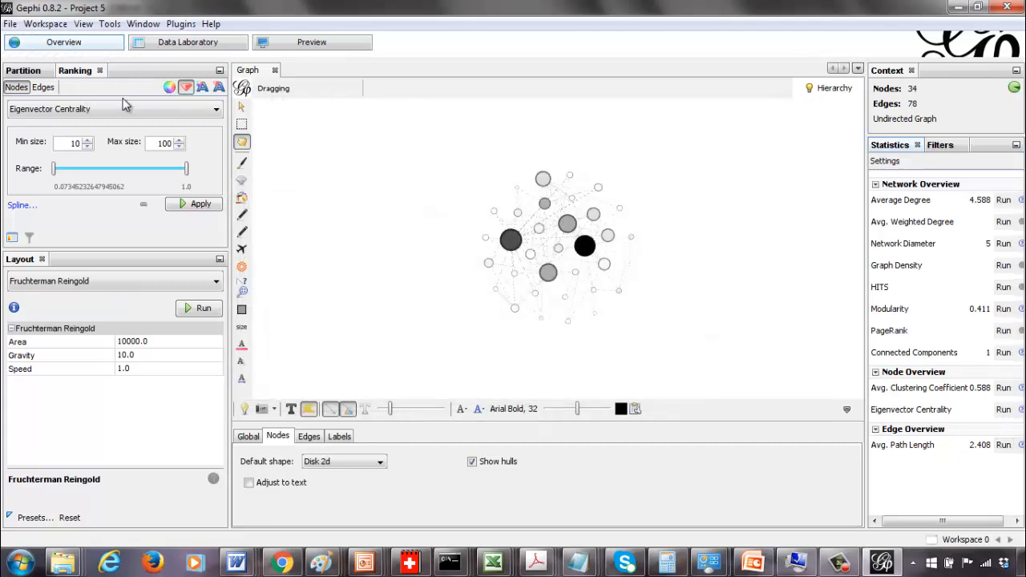
Colour the nodes by their Degree ranking and apply the colour transformation to the graph
{"action": "left_click", "coordinate": [116, 109]}
{"action": "left_click", "coordinate": [115, 113]}
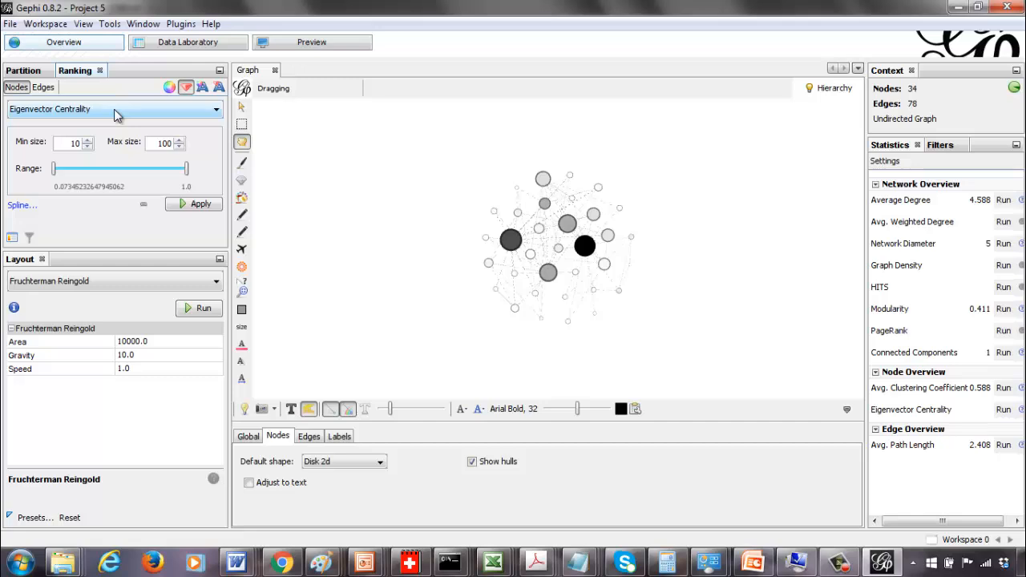
{"action": "left_click", "coordinate": [169, 87]}
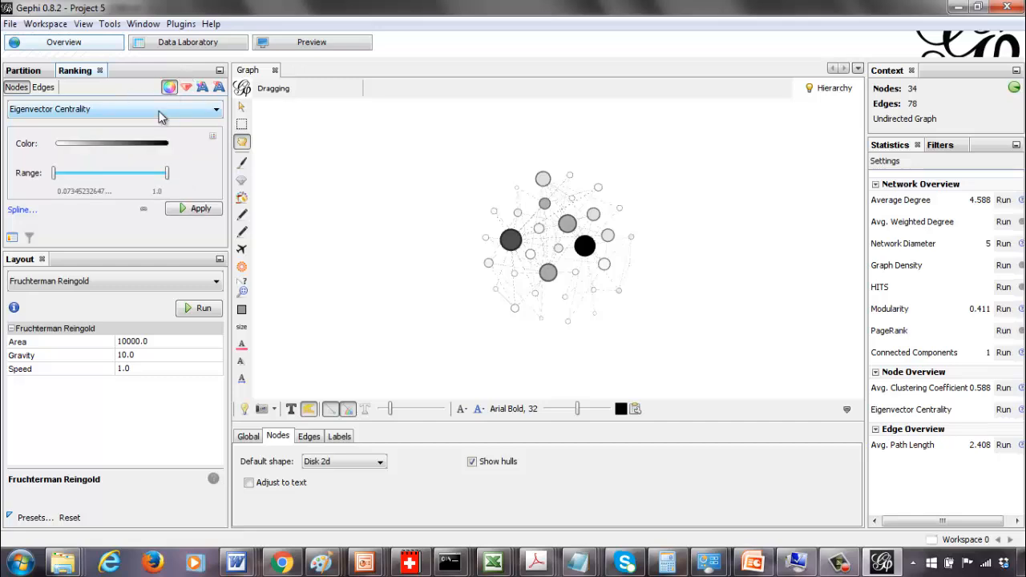
{"action": "left_click", "coordinate": [160, 111]}
{"action": "left_click", "coordinate": [142, 150]}
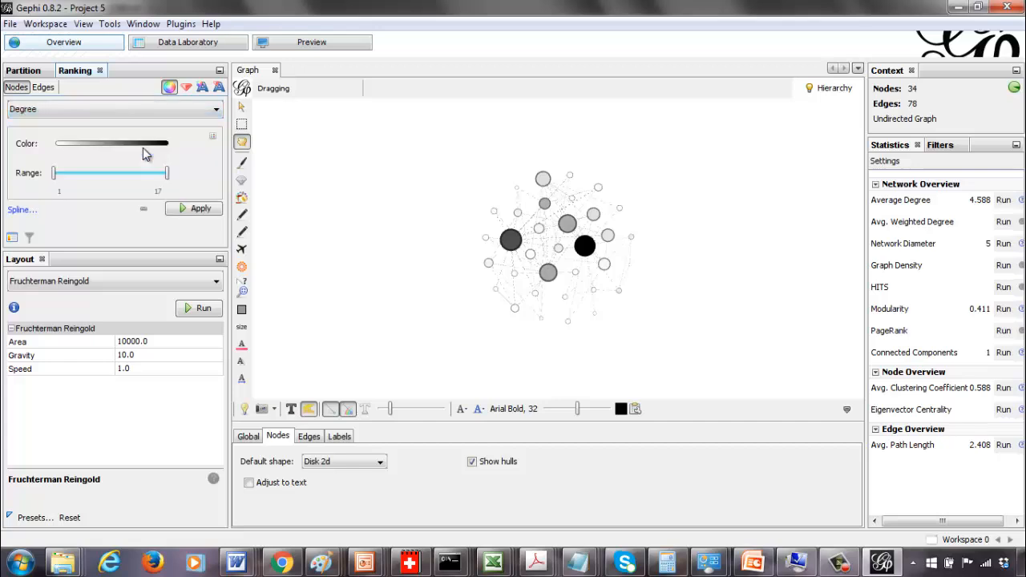
{"action": "left_click", "coordinate": [200, 209]}
Size the nodes by Degree ranking, from 10 to 100, and apply the transformation
{"action": "left_click", "coordinate": [185, 88]}
{"action": "left_click", "coordinate": [168, 110]}
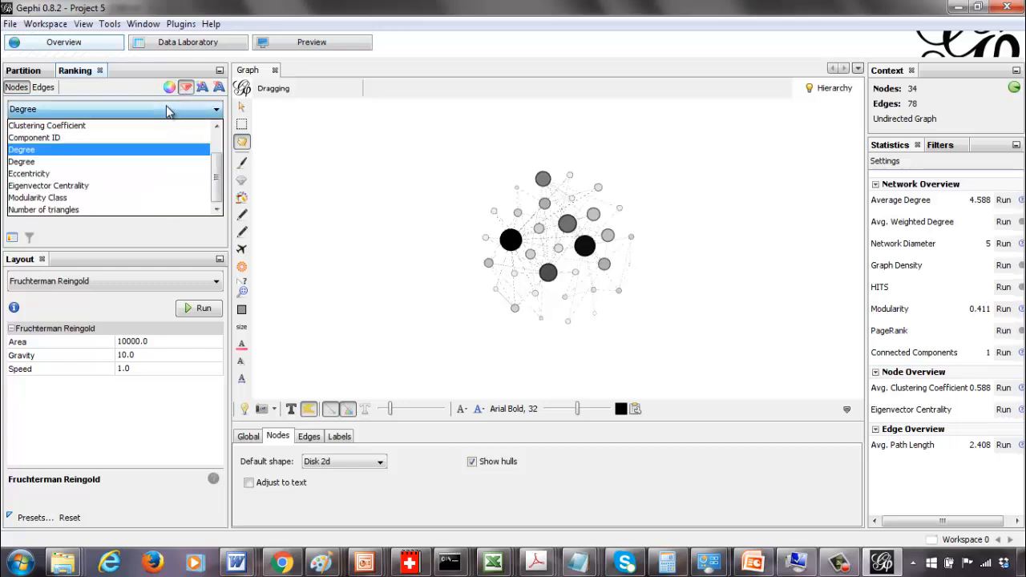
{"action": "left_click", "coordinate": [167, 108]}
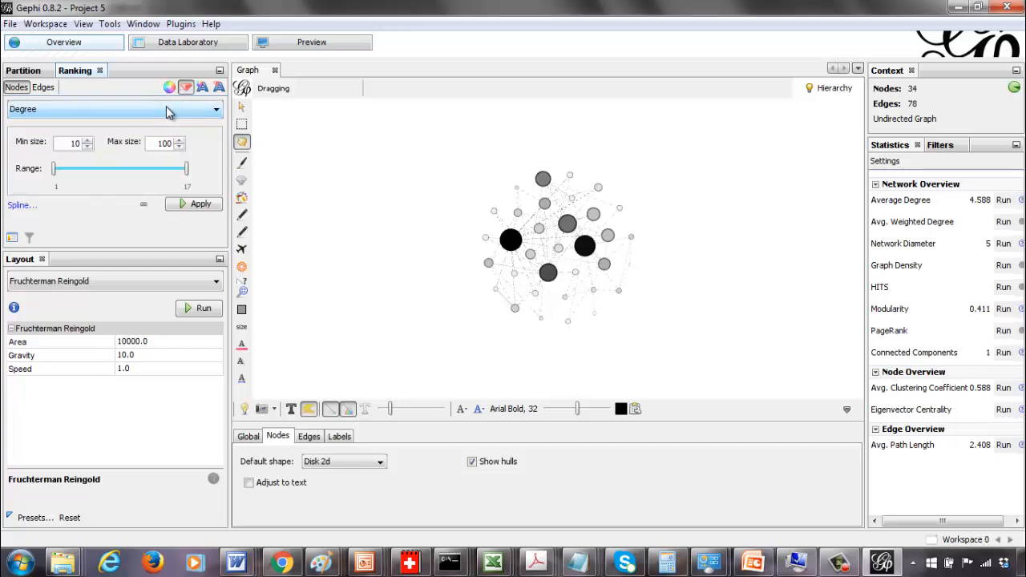
{"action": "left_click", "coordinate": [186, 211]}
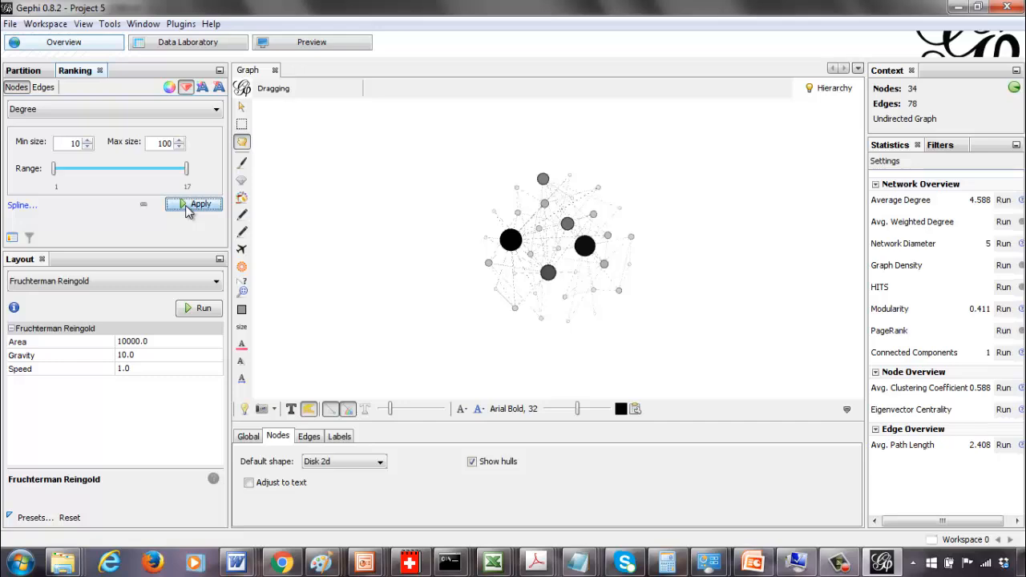
Switch to Preview and refresh the rendered network
{"action": "left_click", "coordinate": [309, 44]}
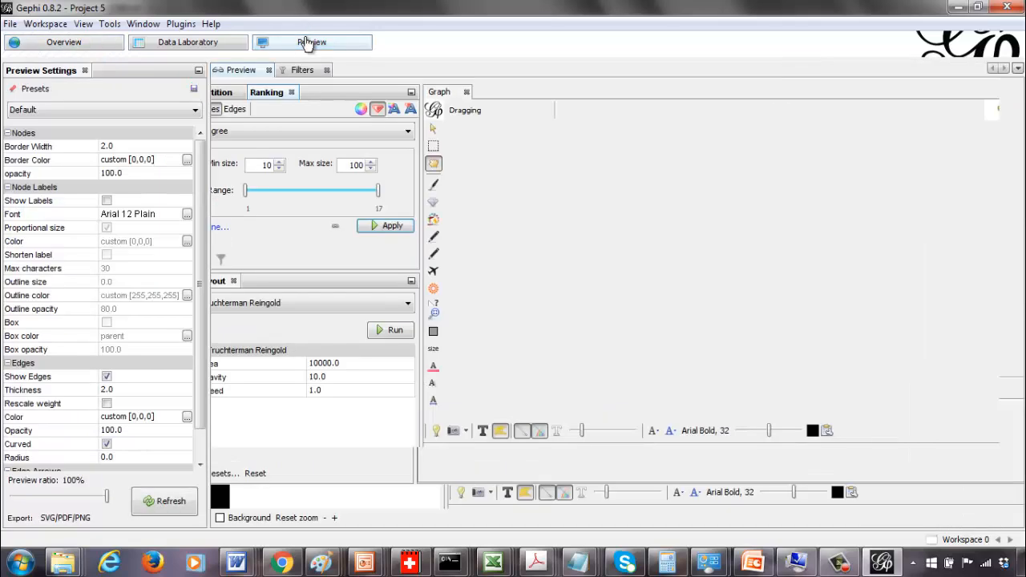
{"action": "left_click", "coordinate": [164, 511]}
{"action": "left_click", "coordinate": [163, 509]}
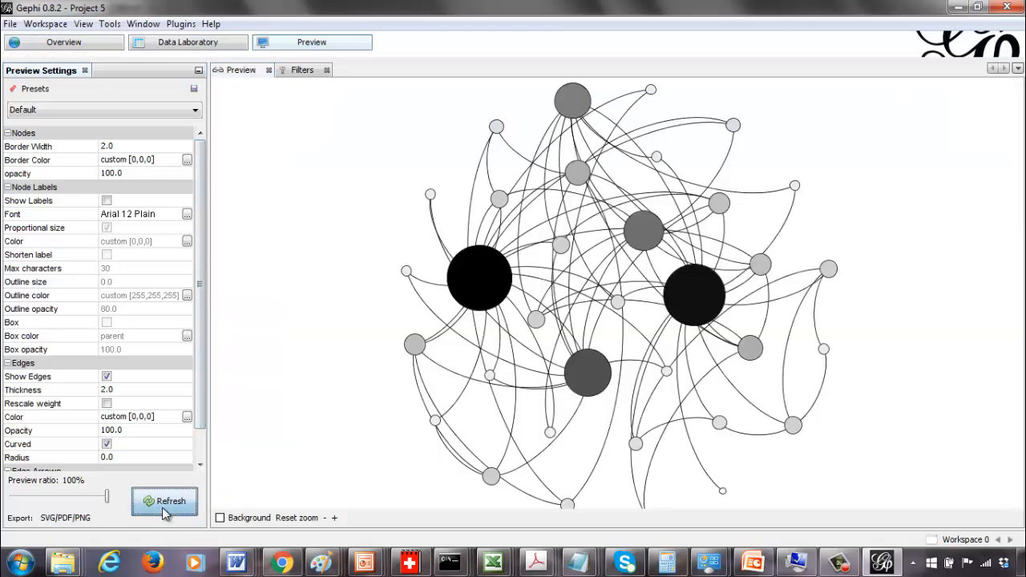